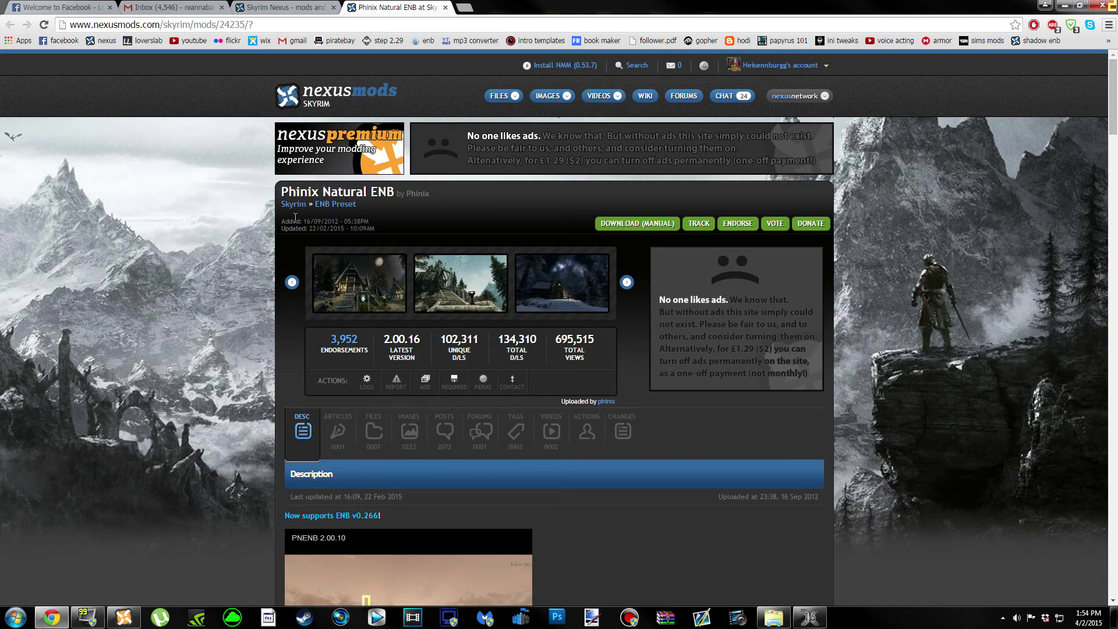
# View the night tavern, daytime stairway and night cabin screenshots full size.
pyautogui.click(340, 276)
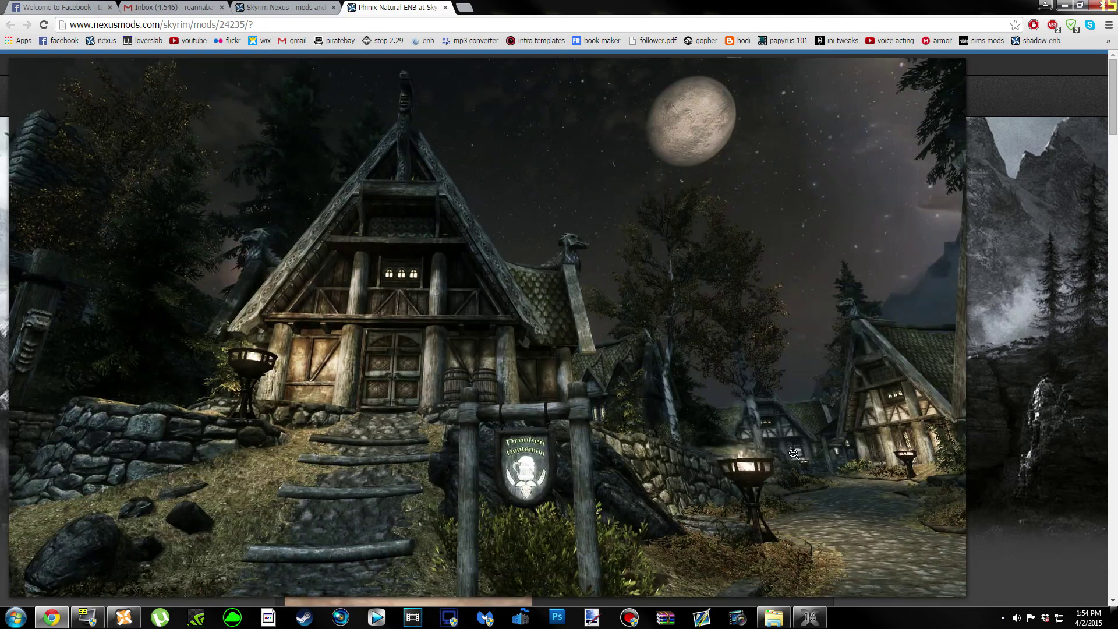
pyautogui.click(335, 482)
pyautogui.click(463, 294)
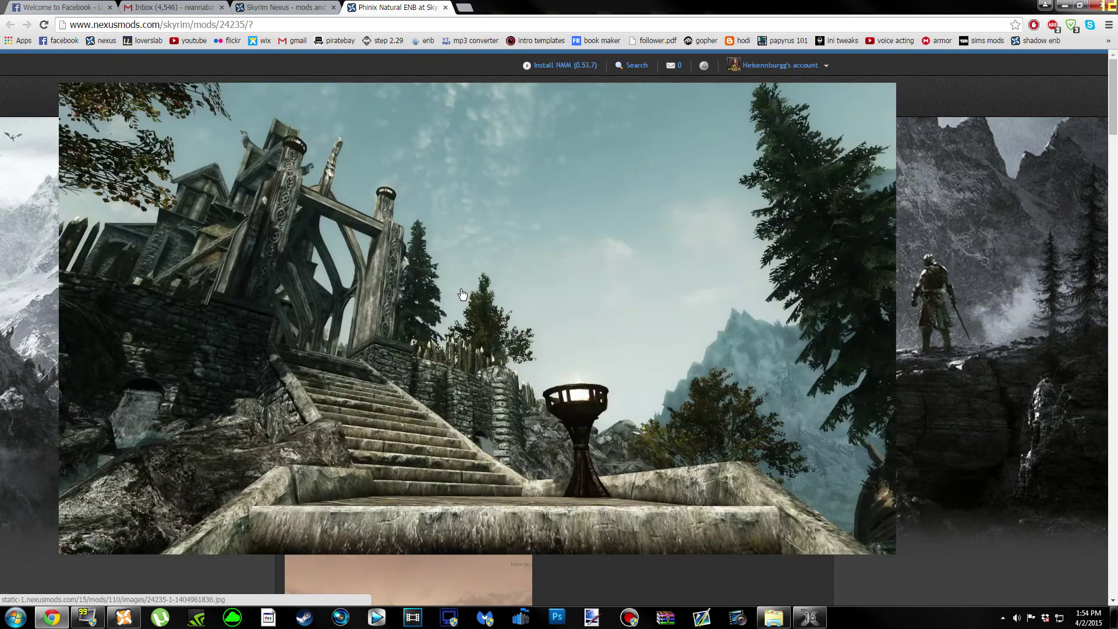
pyautogui.click(718, 559)
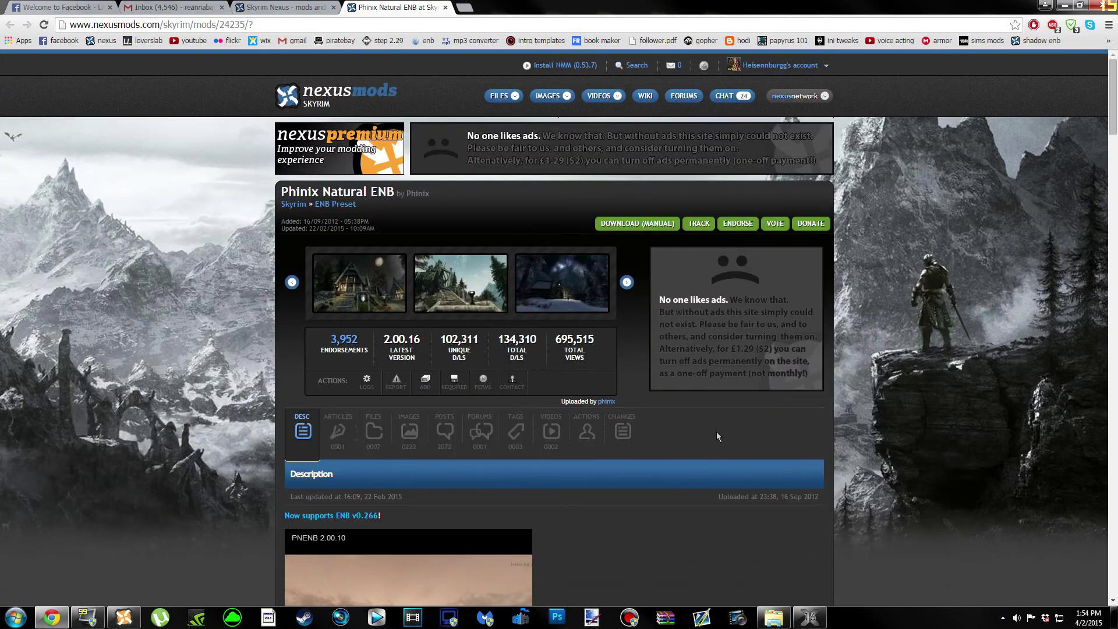
pyautogui.click(562, 271)
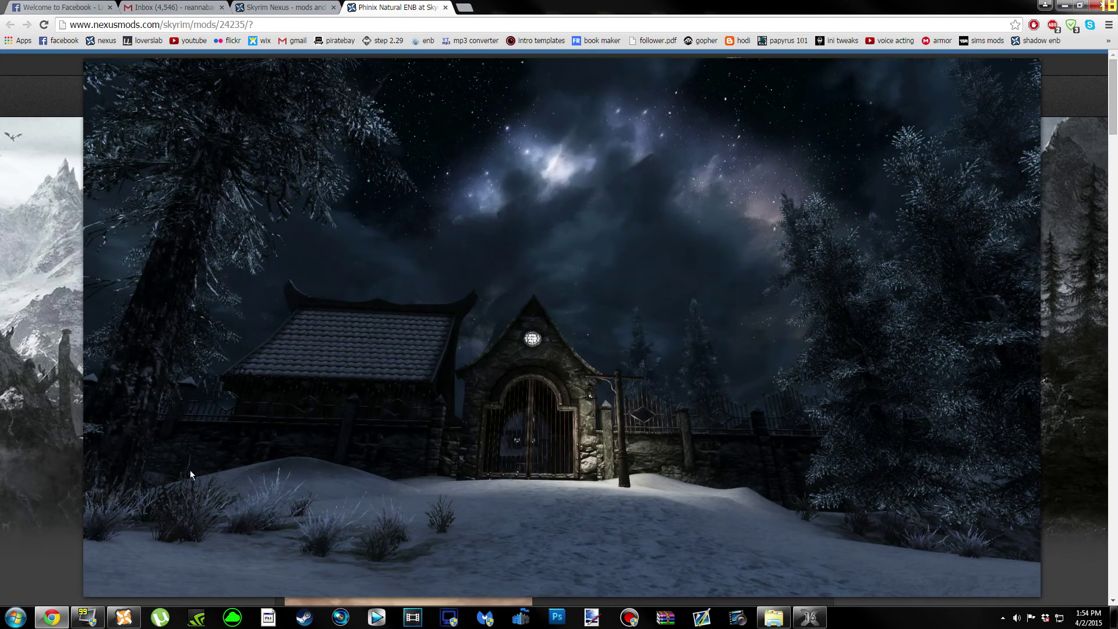
pyautogui.click(192, 473)
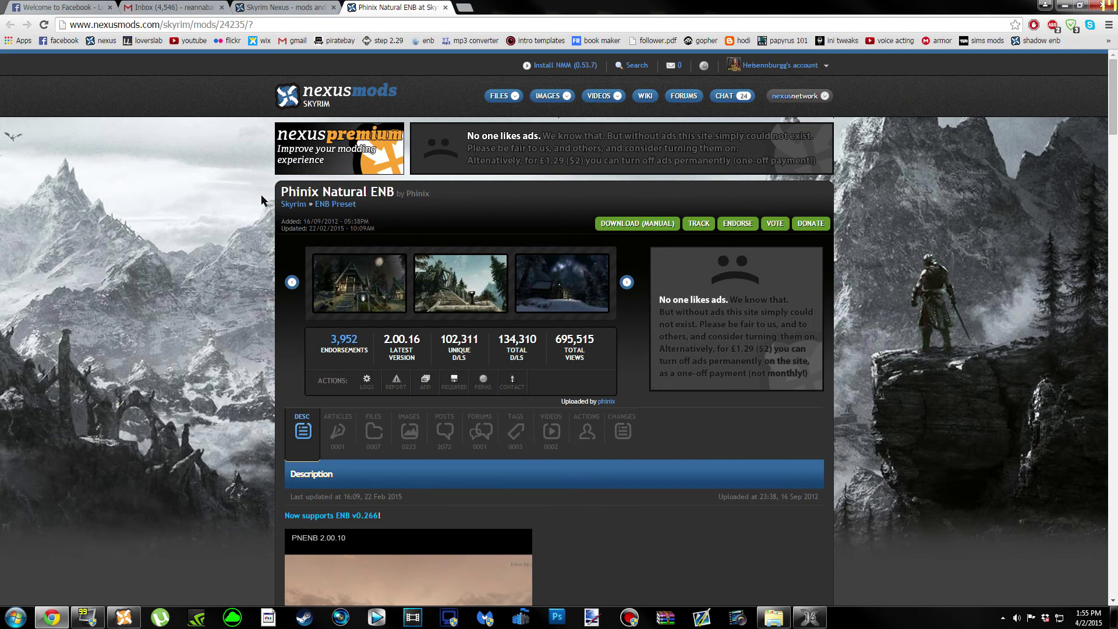
# Highlight the Phinix Natural ENB title, then view the stairway screenshot again.
pyautogui.moveTo(288, 192)
pyautogui.mouseDown()
pyautogui.moveTo(395, 195)
pyautogui.moveTo(273, 174)
pyautogui.moveTo(273, 190)
pyautogui.mouseUp()
pyautogui.click(395, 195)
pyautogui.click(245, 204)
pyautogui.click(433, 294)
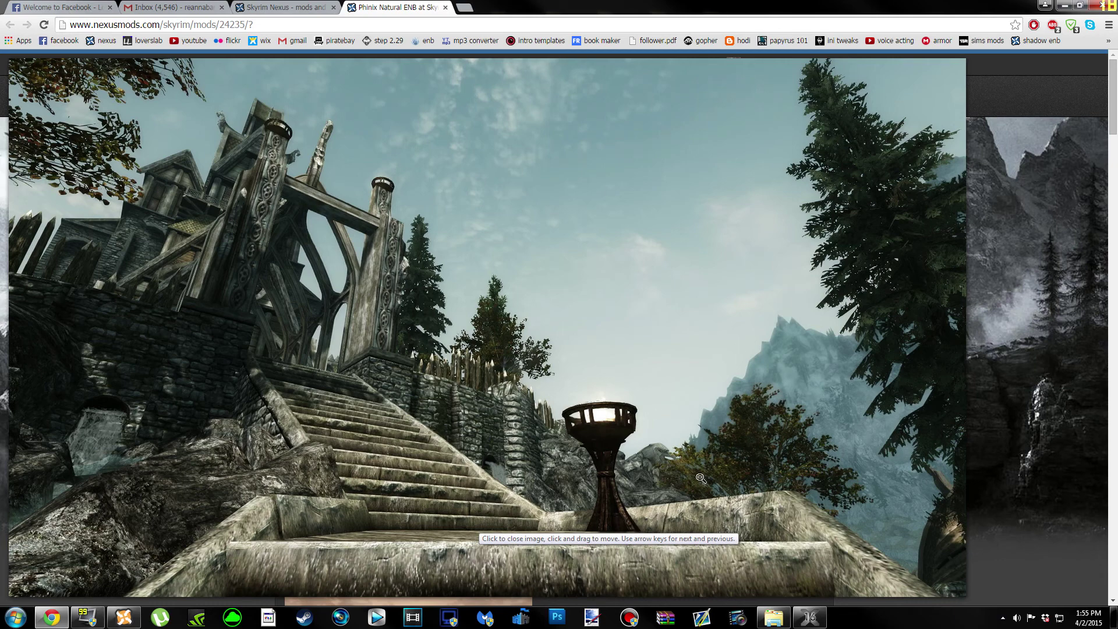
pyautogui.click(260, 526)
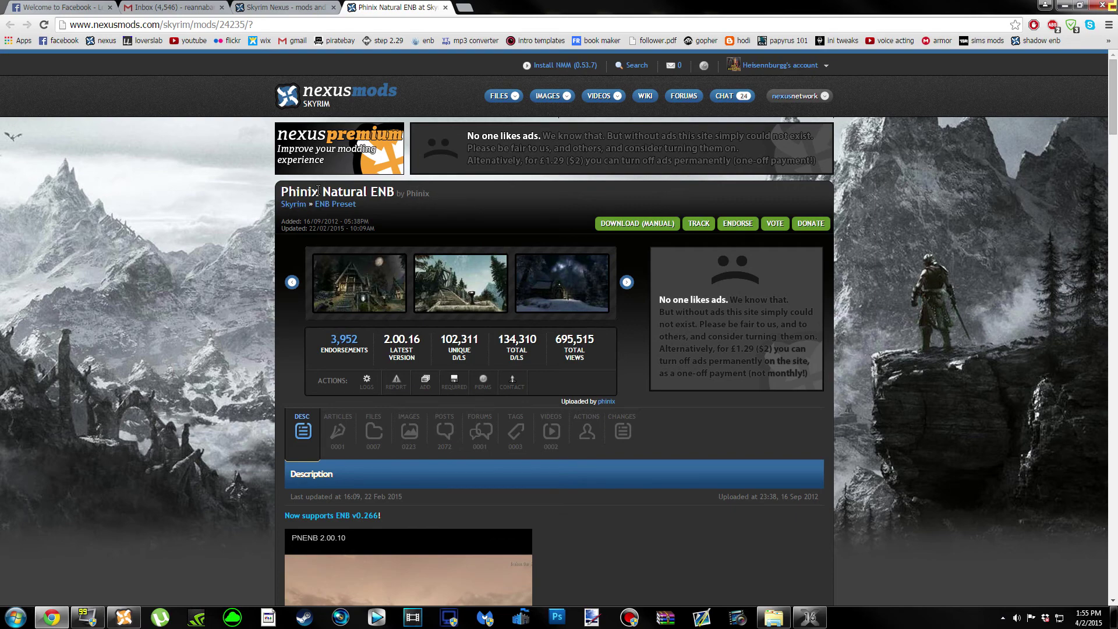
# Read the ELFX and Climates of Tamriel compatibility notes and the Installation section.
pyautogui.scroll(-15, 192, 446)
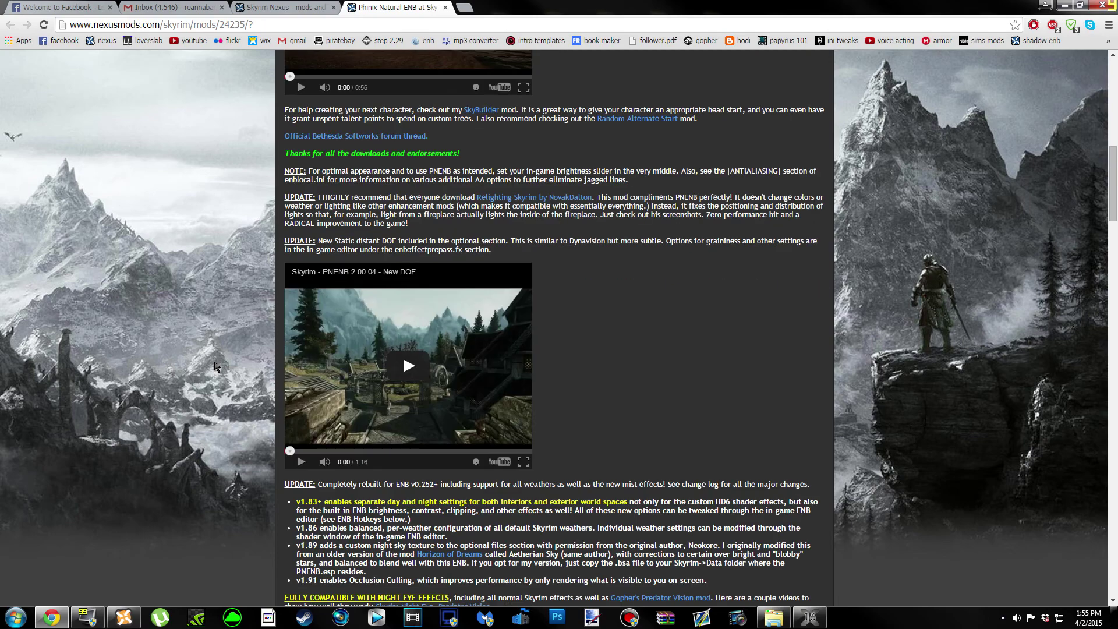
pyautogui.scroll(-8, 216, 367)
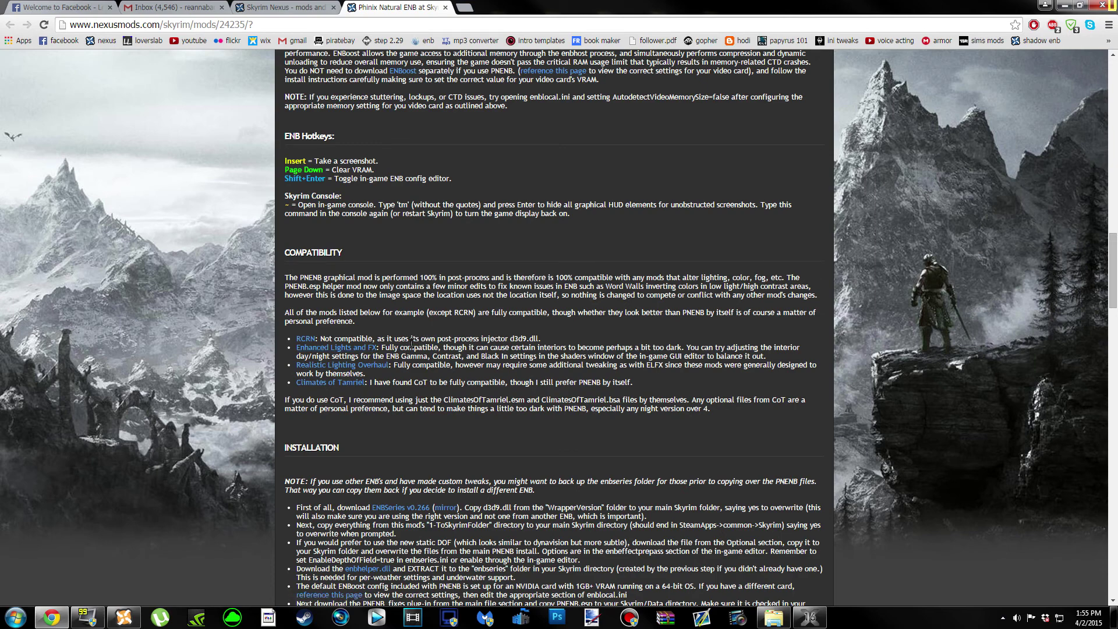
pyautogui.moveTo(382, 348); pyautogui.dragTo(775, 359)
pyautogui.click(776, 365)
pyautogui.moveTo(510, 380); pyautogui.dragTo(638, 384)
pyautogui.click(642, 386)
pyautogui.scroll(-3, 524, 336)
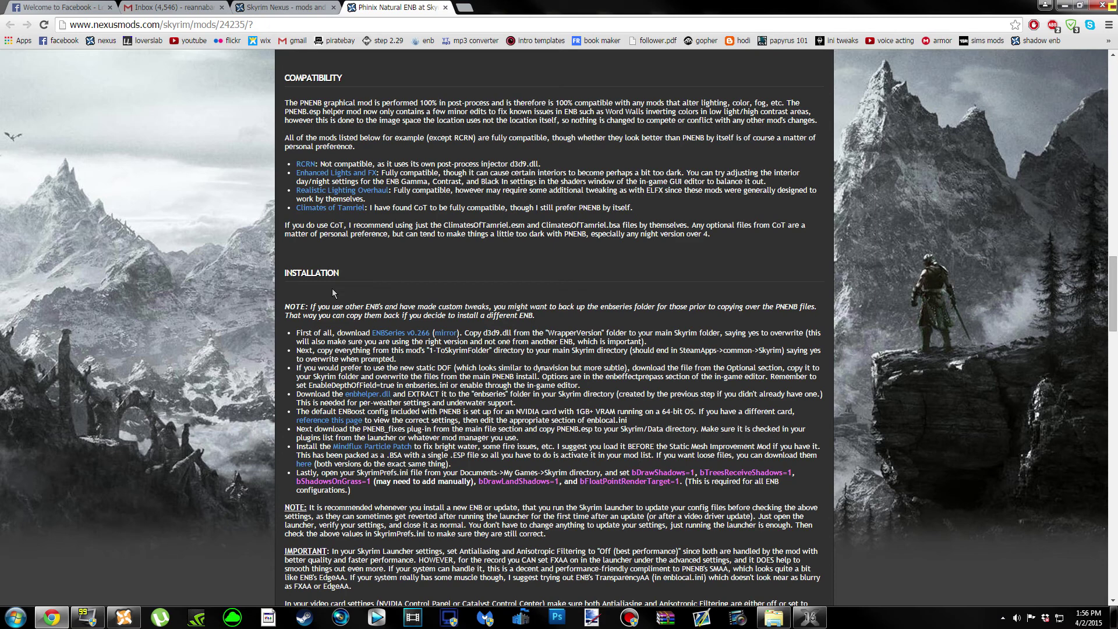
# Open the ENBSeries v0.266 link in a new ENBDev tab.
pyautogui.rightClick(388, 338)
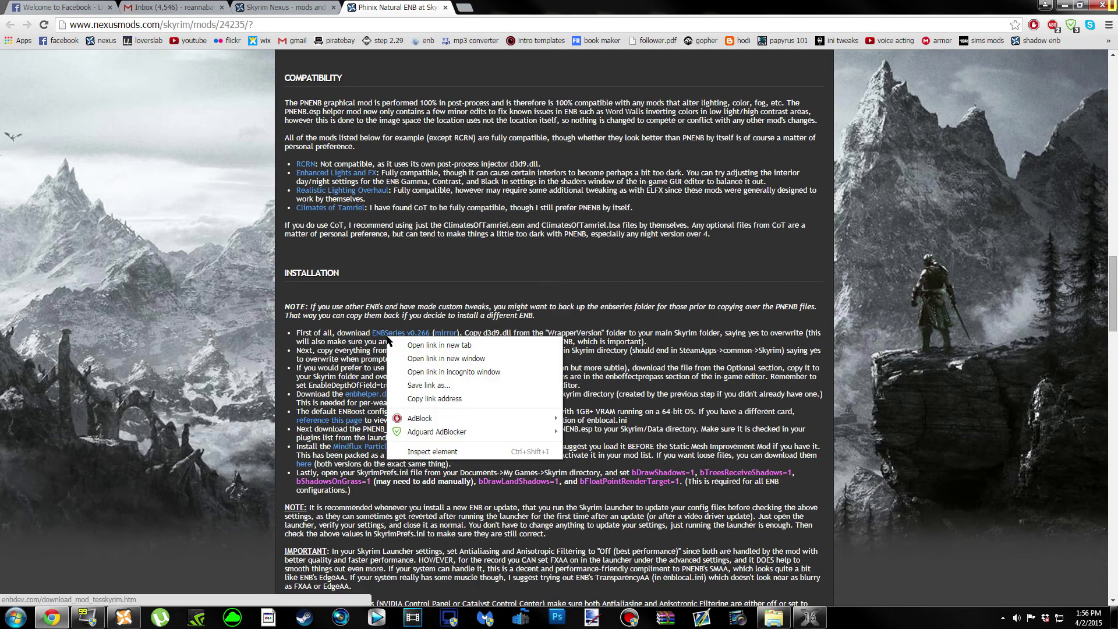
pyautogui.click(439, 345)
pyautogui.click(521, 13)
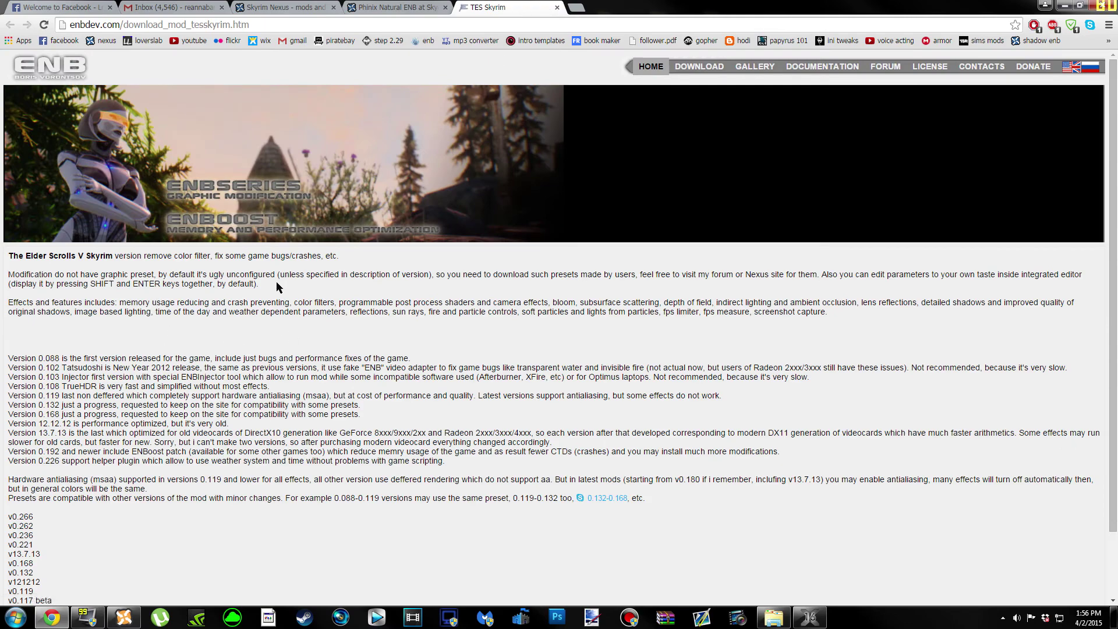
# Download the ENBSeries v0.266 package for Skyrim and open the zip.
pyautogui.scroll(-3, 277, 287)
pyautogui.click(21, 443)
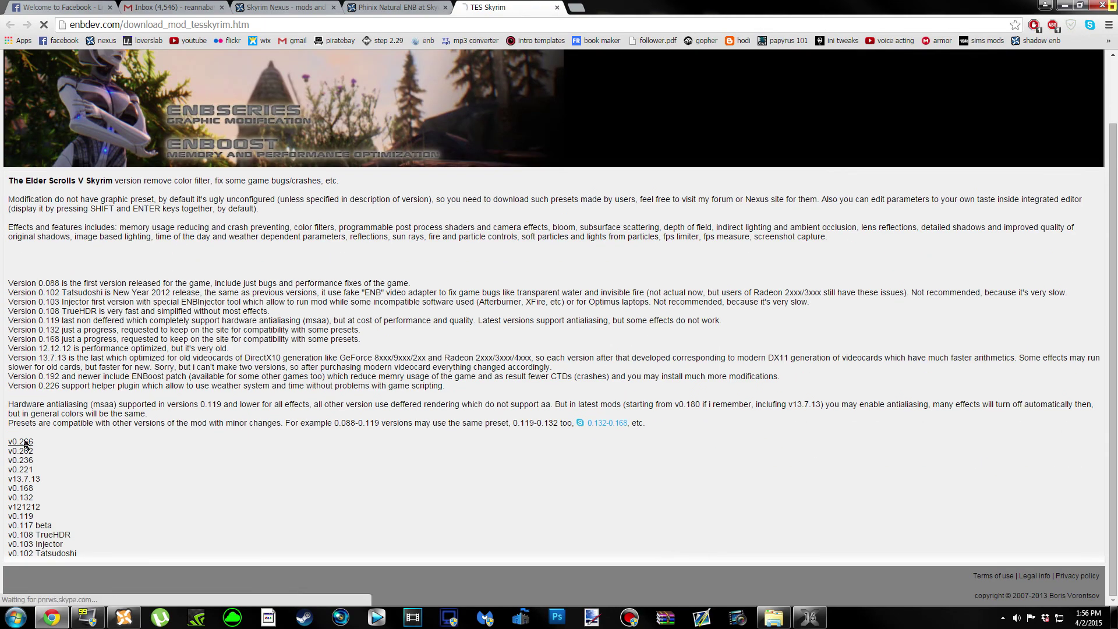
pyautogui.scroll(-2, 125, 324)
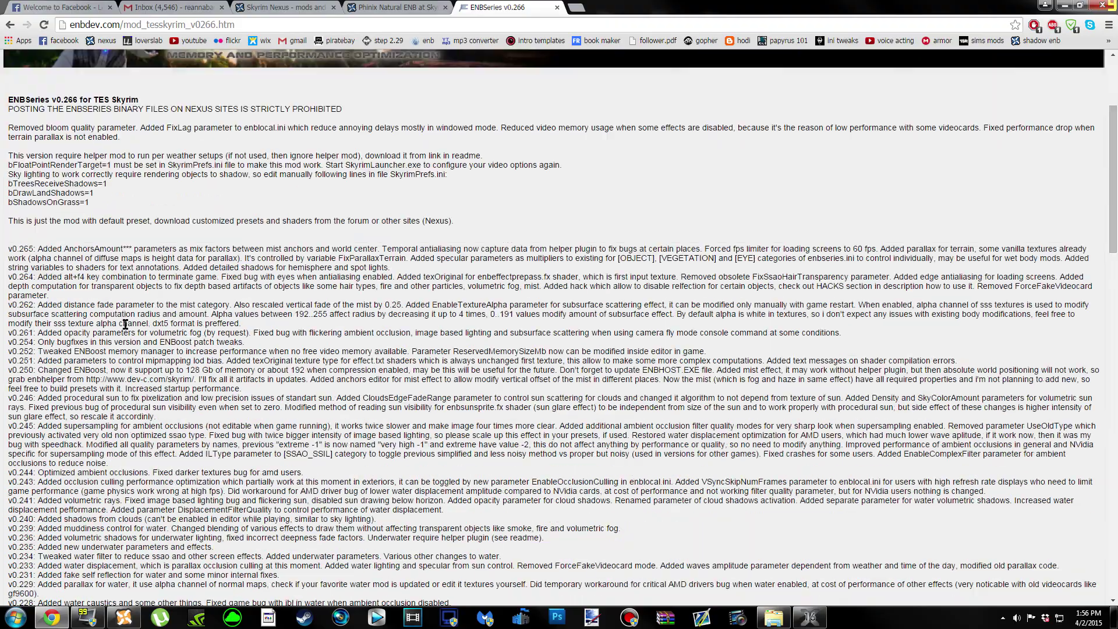
pyautogui.scroll(-20, 125, 324)
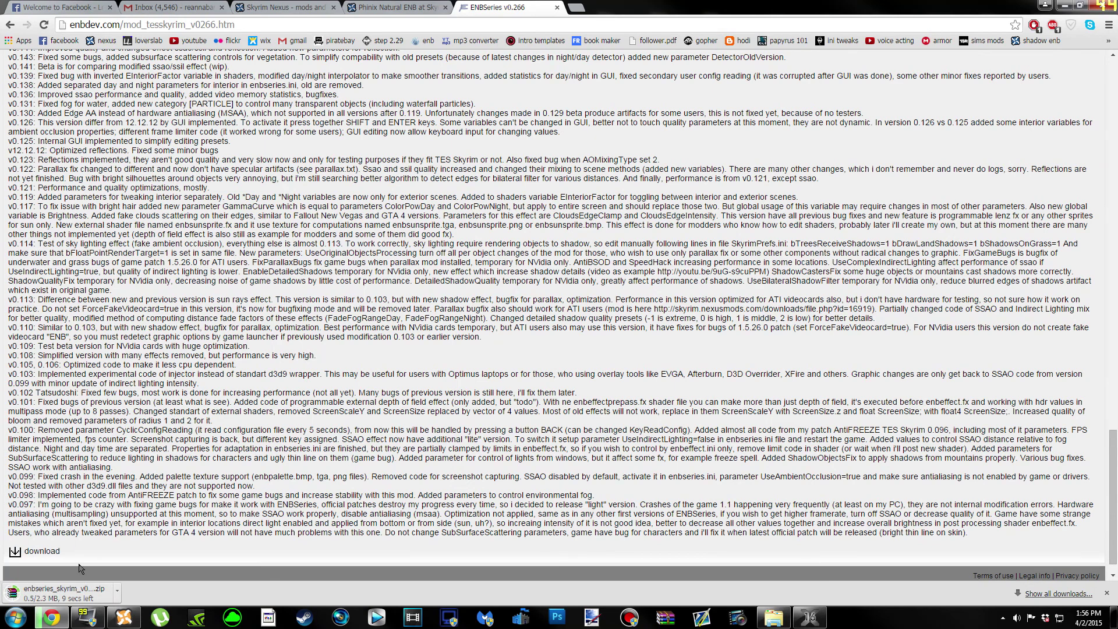
pyautogui.click(58, 593)
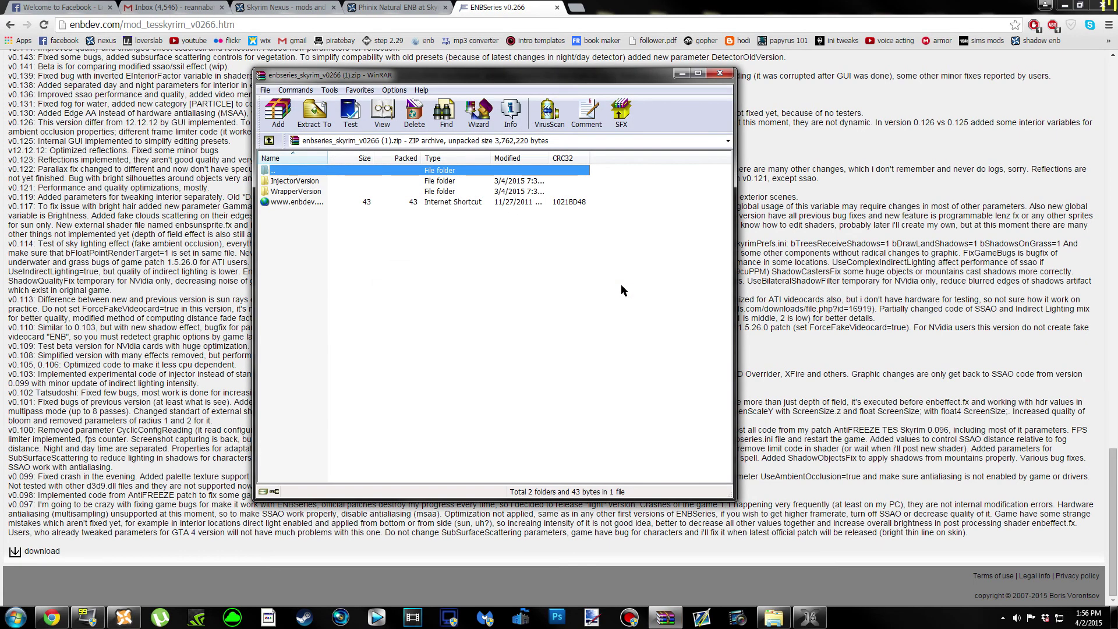
# Move the archive window aside and check the Downloads folder through Documents.
pyautogui.moveTo(534, 79); pyautogui.dragTo(664, 65)
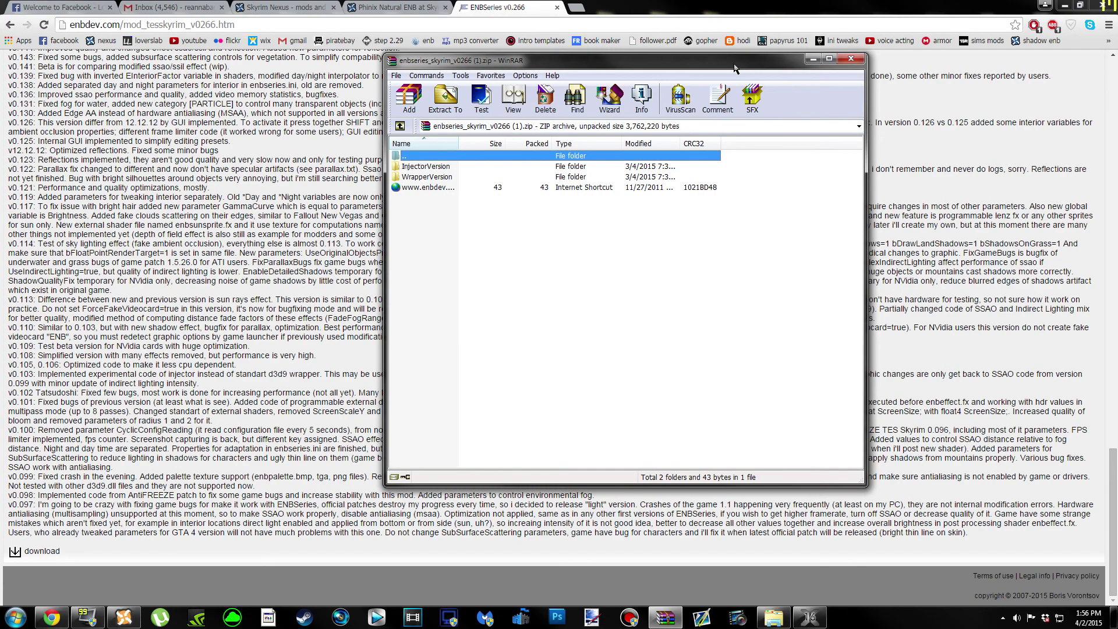
pyautogui.moveTo(735, 68); pyautogui.dragTo(860, 68)
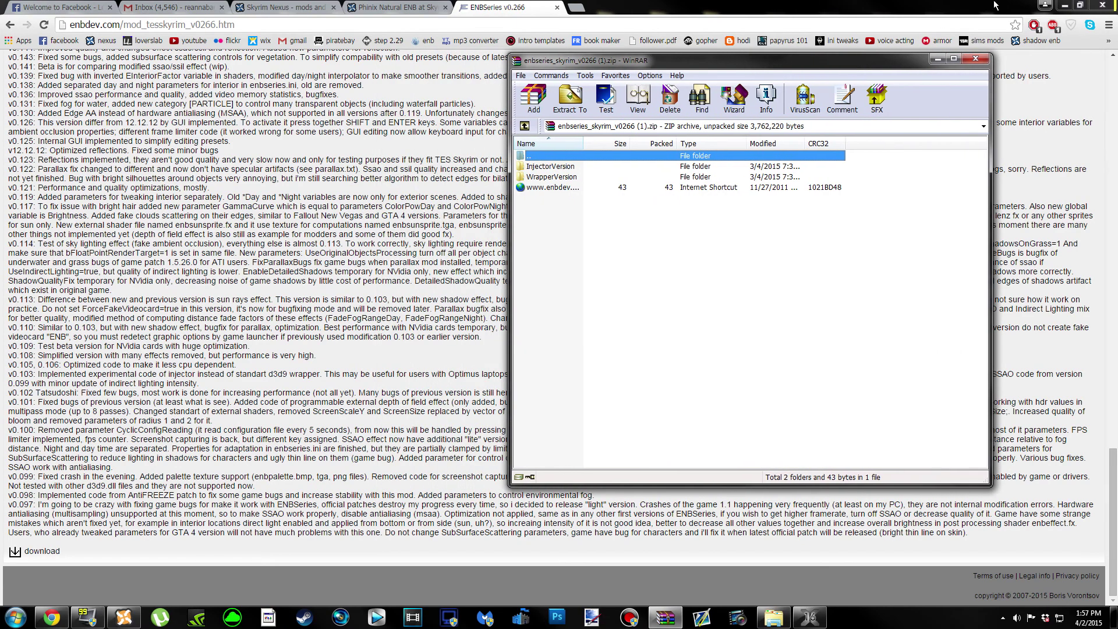
pyautogui.click(1061, 6)
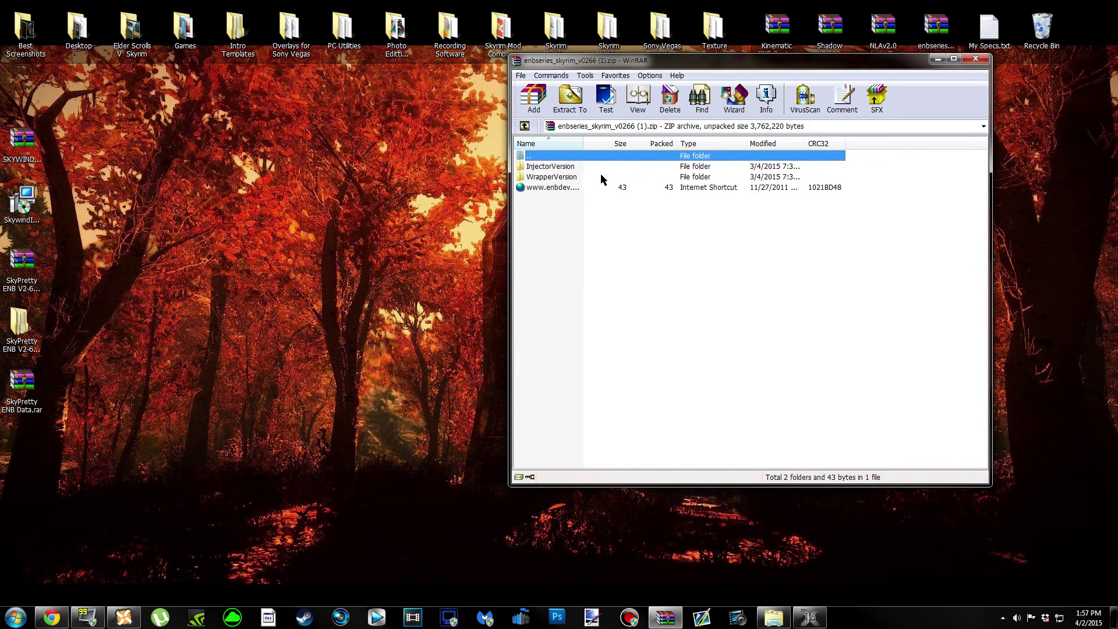
pyautogui.click(16, 618)
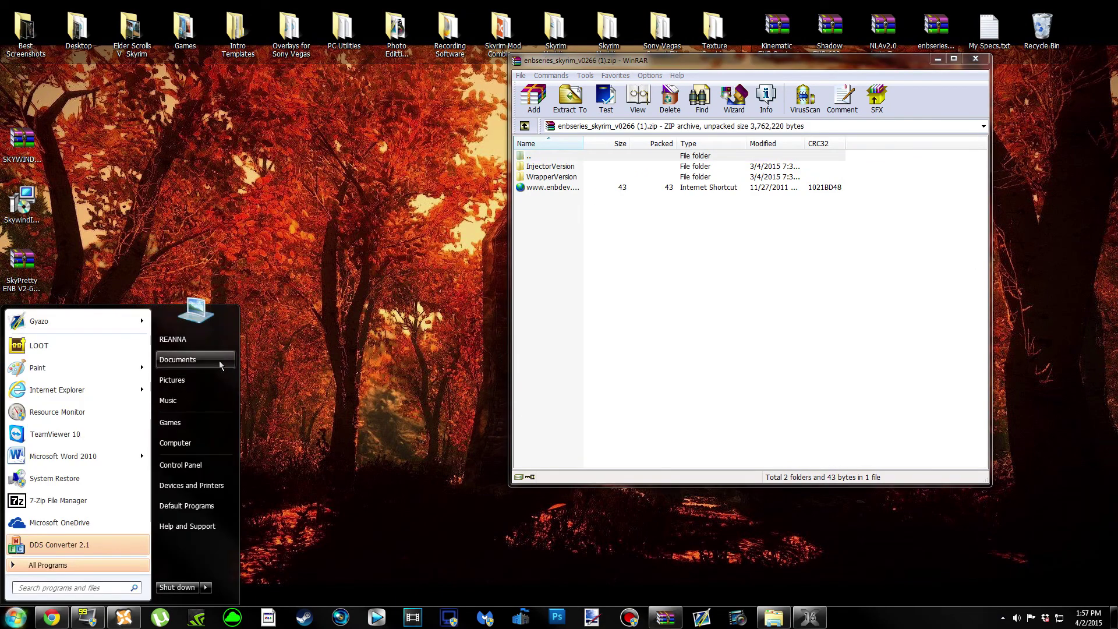
pyautogui.click(220, 365)
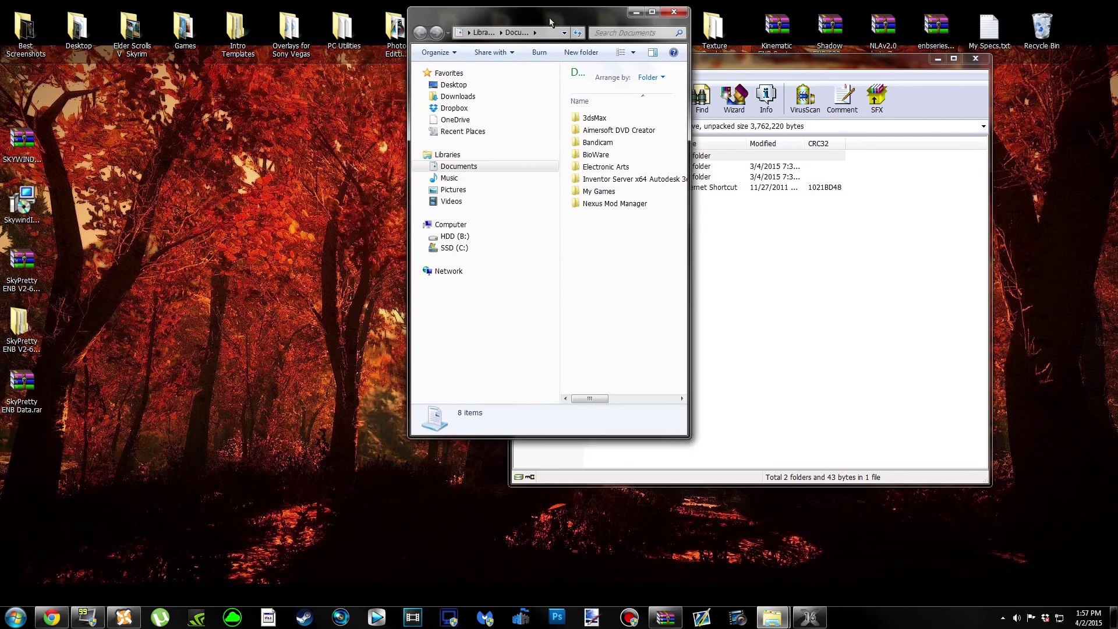
pyautogui.click(302, 152)
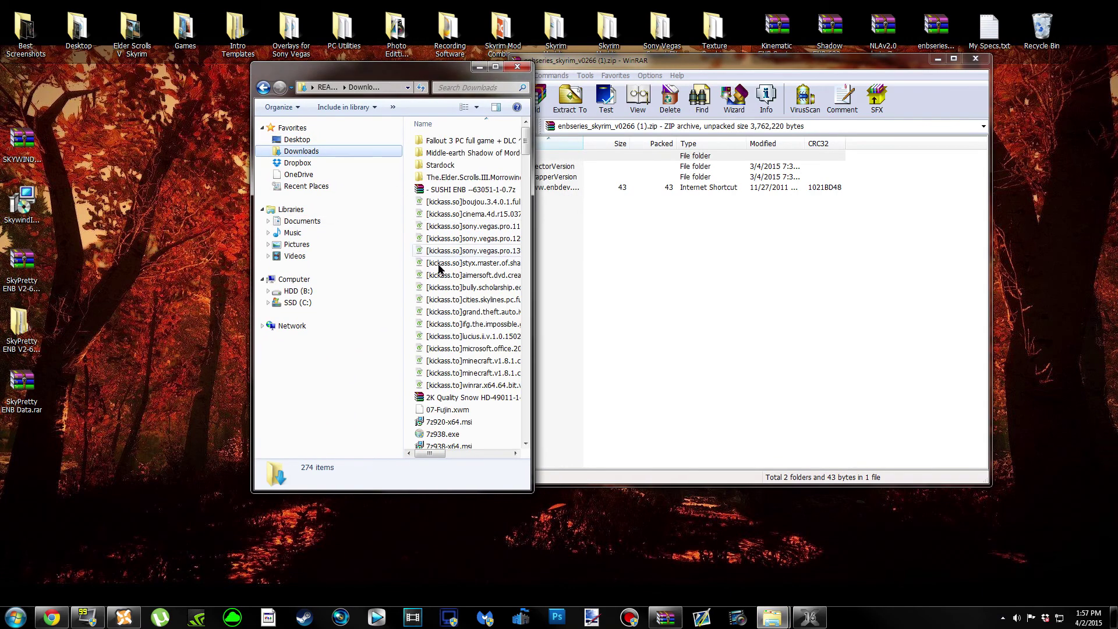
pyautogui.click(516, 69)
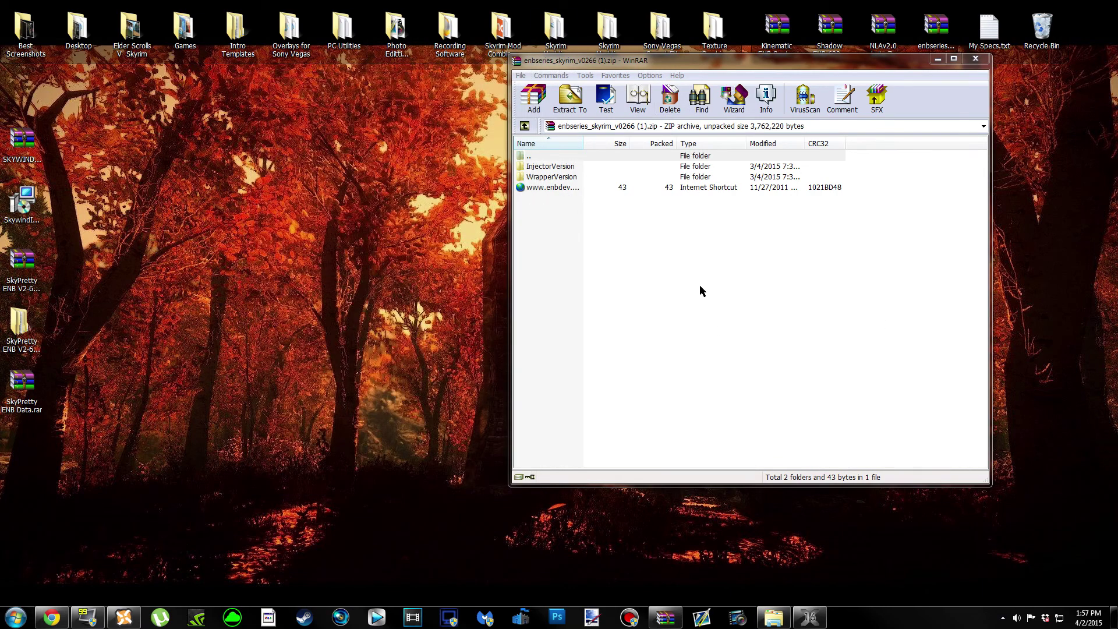
# Copy the enbseries v0266 zip to the desktop and delete the three SkyPretty items.
pyautogui.click(700, 284)
pyautogui.press('BackSpace')
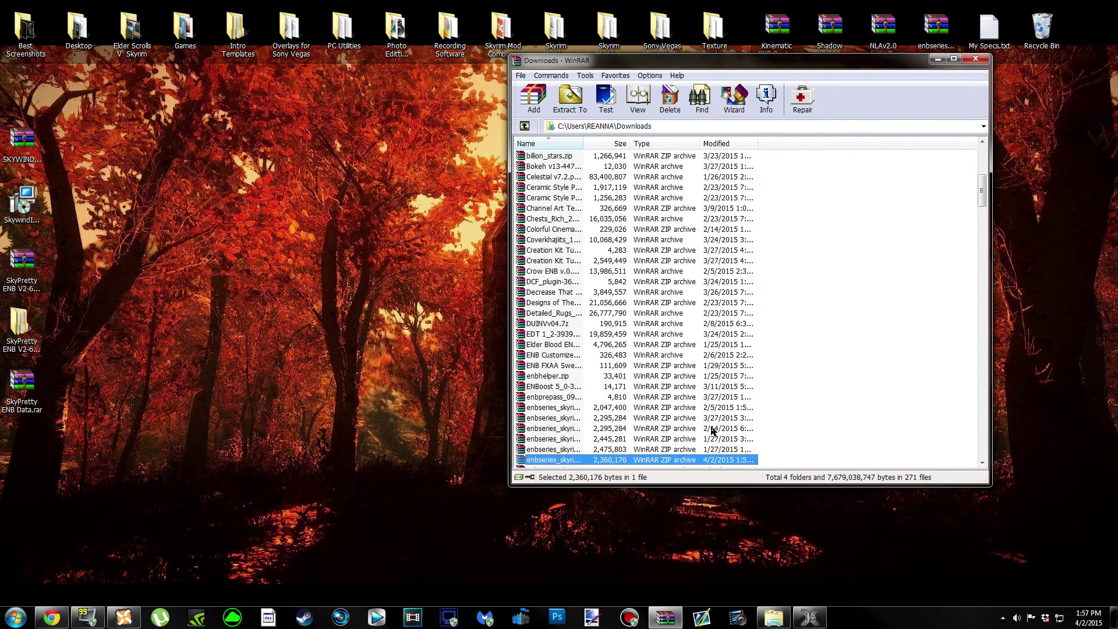
pyautogui.moveTo(215, 529); pyautogui.dragTo(215, 529)
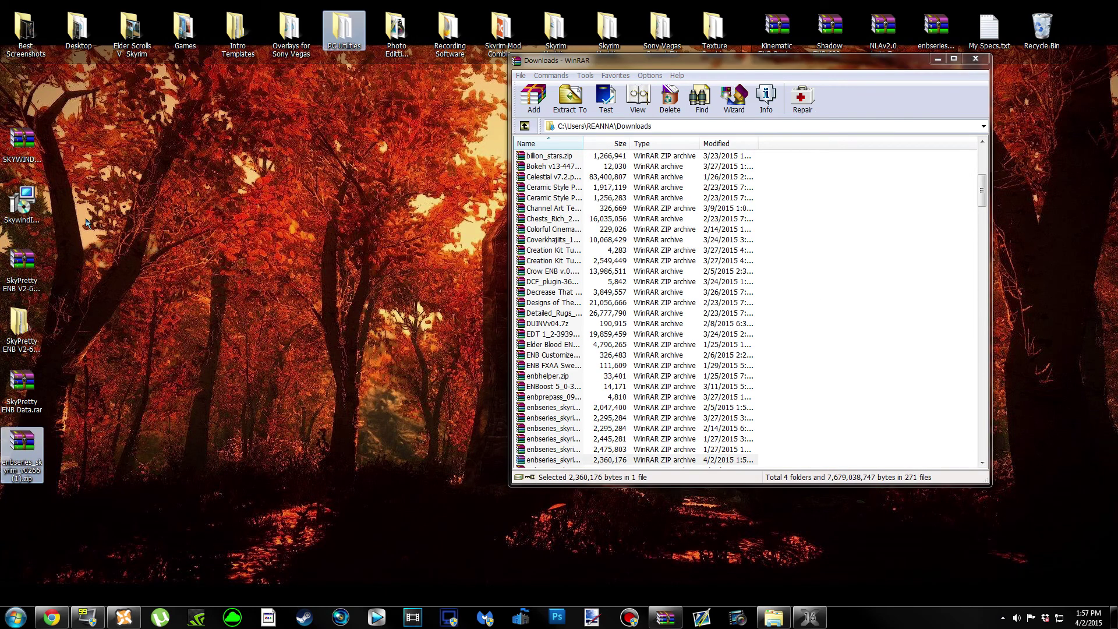
pyautogui.moveTo(66, 413); pyautogui.dragTo(17, 256)
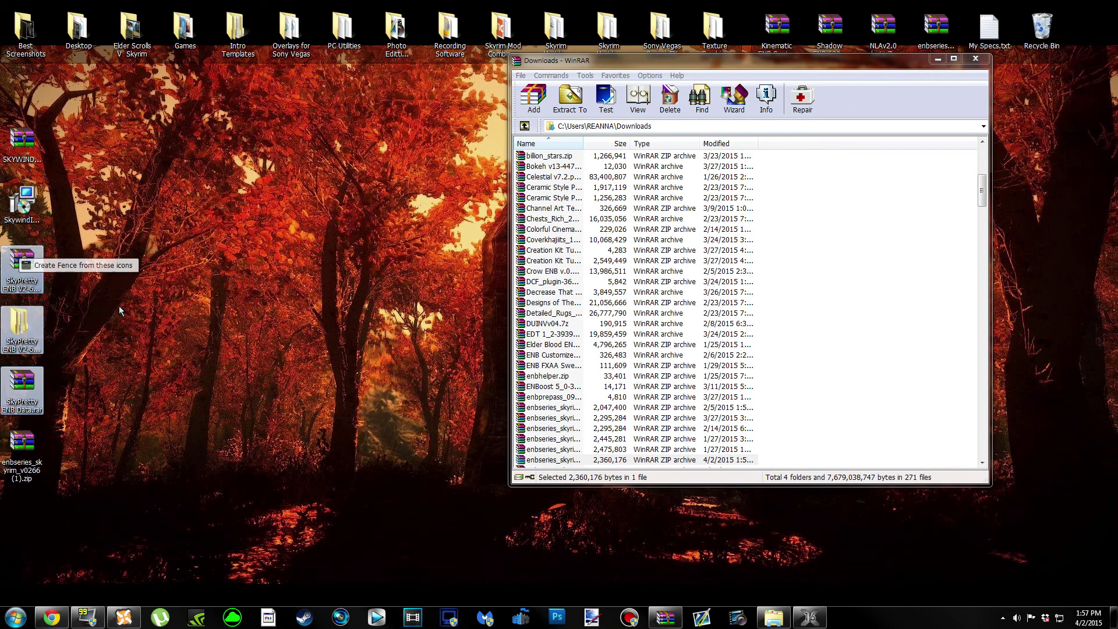
pyautogui.press('Delete')
pyautogui.press('Return')
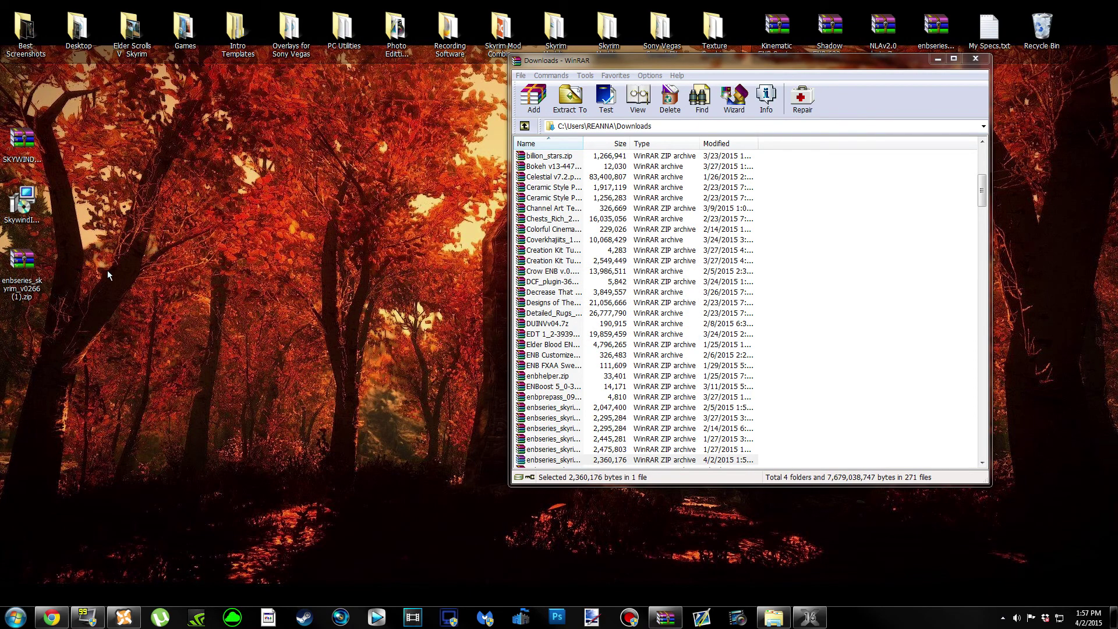
# Close the WinRAR Downloads window and return to the ENBSeries v0.266 page.
pyautogui.click(33, 277)
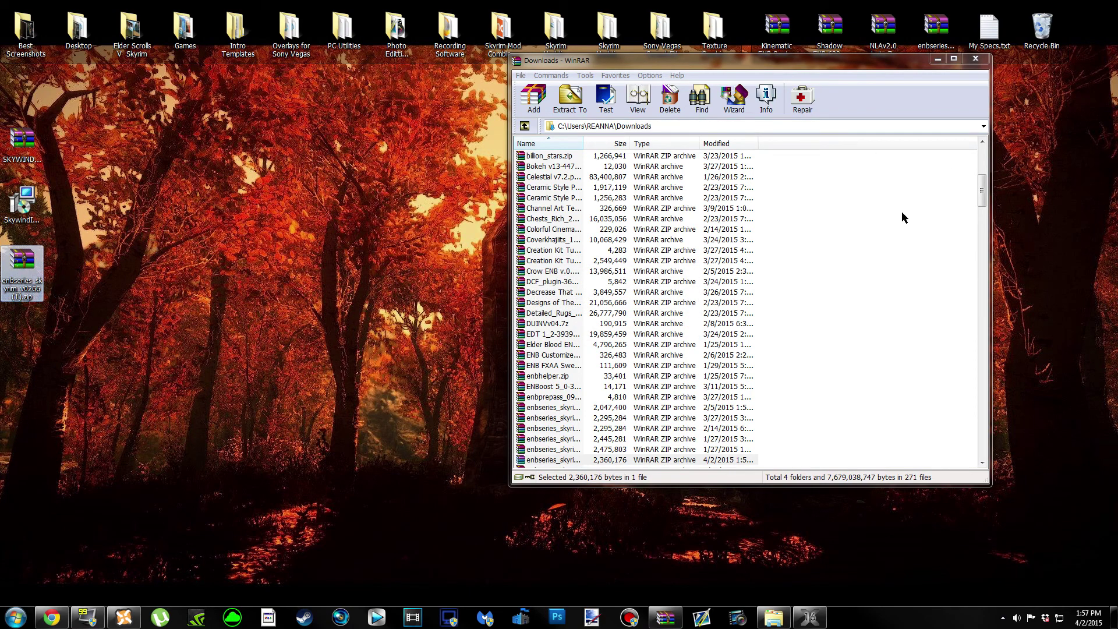
pyautogui.click(975, 58)
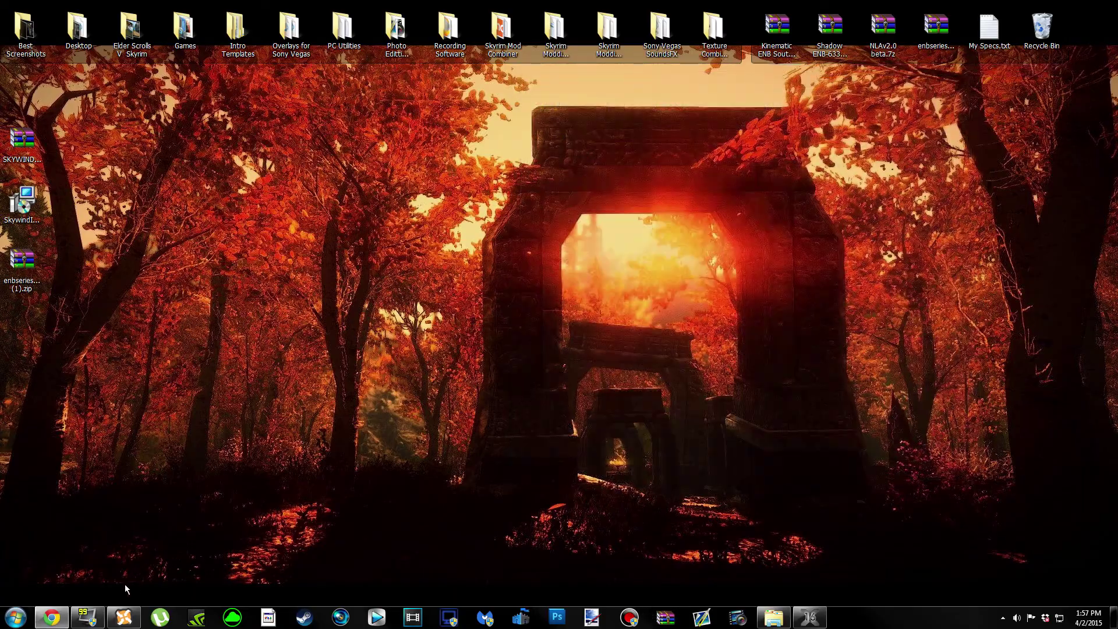
pyautogui.click(52, 617)
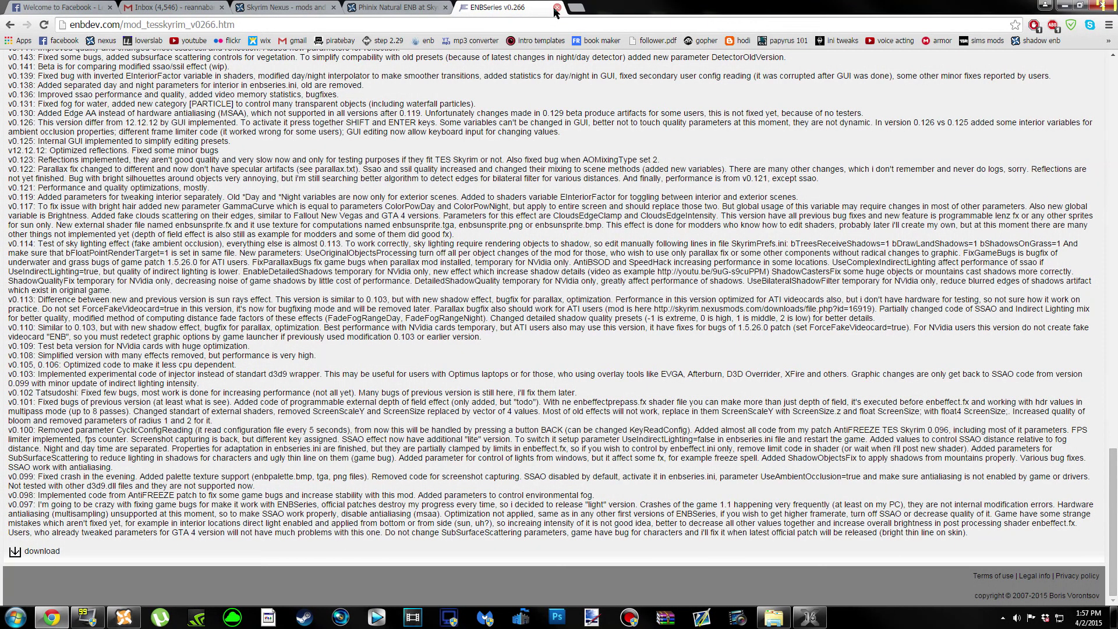
# Open the enbhelper.dll link in a new tab and download the ENBHelper plugin.
pyautogui.click(556, 7)
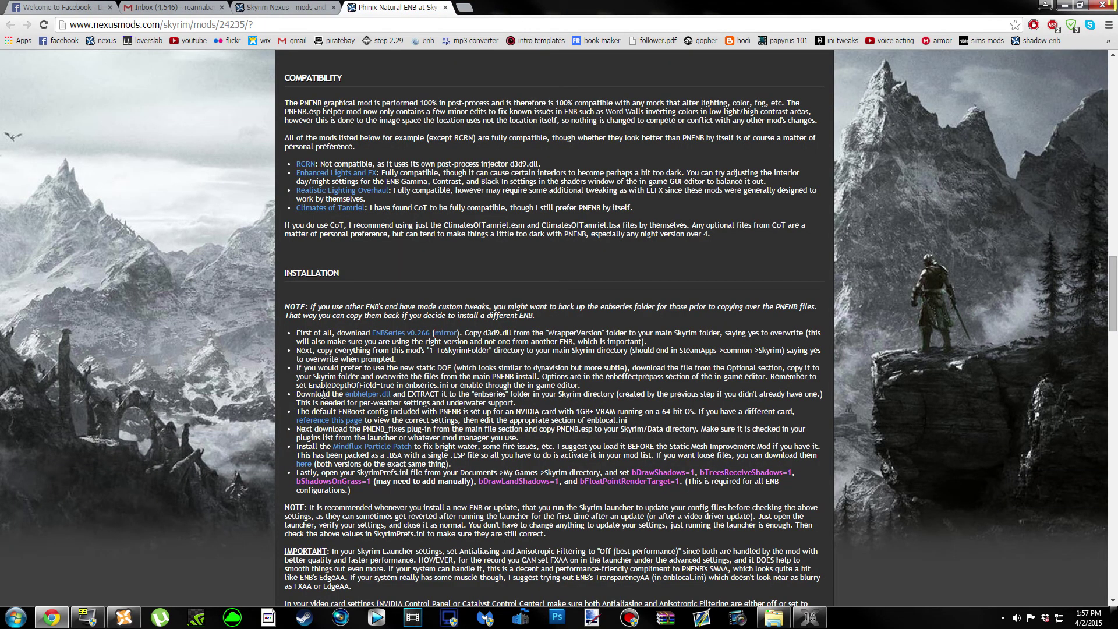
pyautogui.rightClick(378, 400)
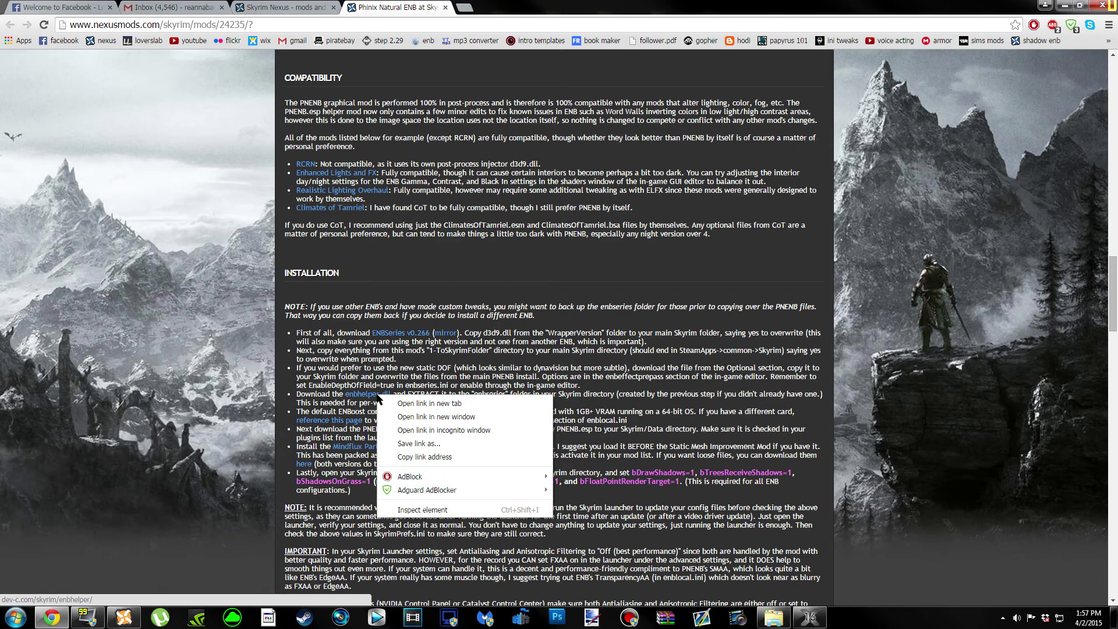
pyautogui.click(402, 401)
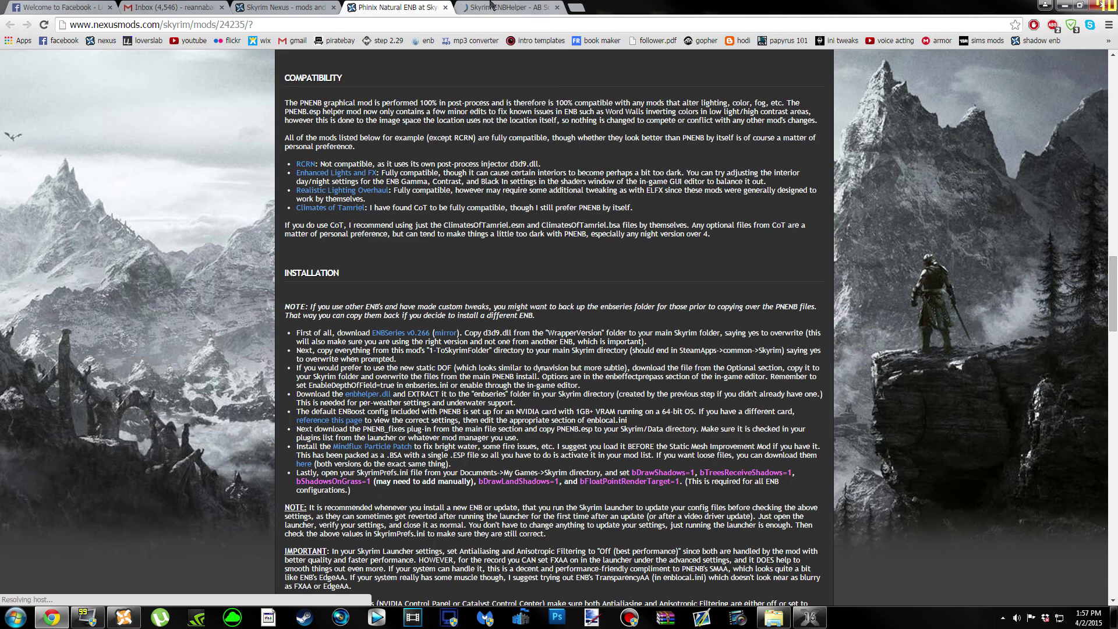
pyautogui.hotkey('ctrl', 'Tab')
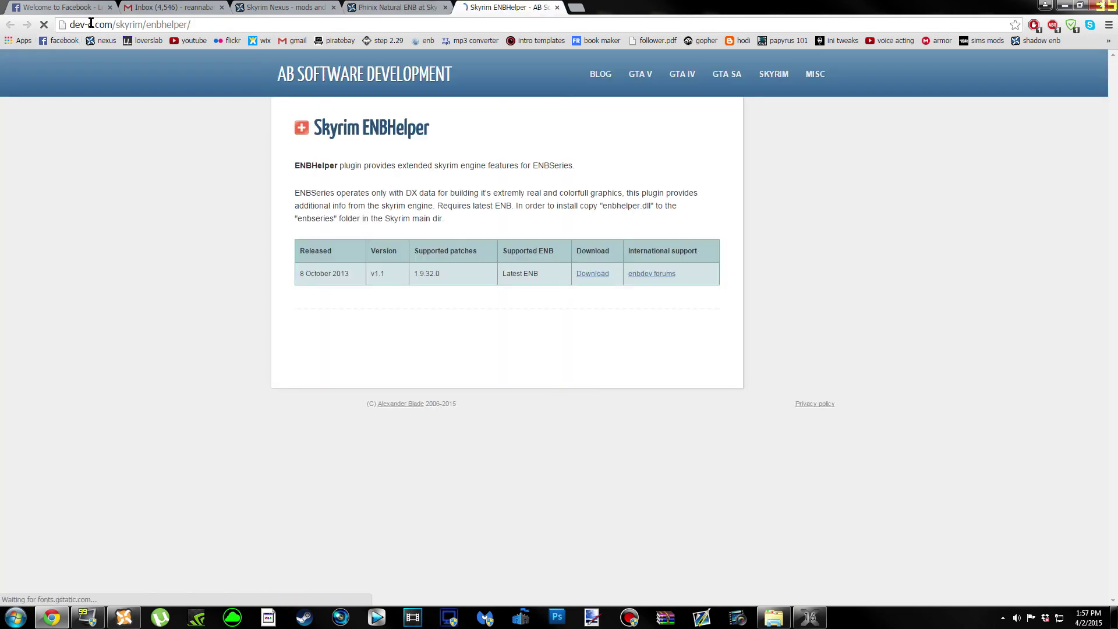
pyautogui.moveTo(576, 249); pyautogui.dragTo(593, 249)
pyautogui.click(597, 306)
pyautogui.click(589, 278)
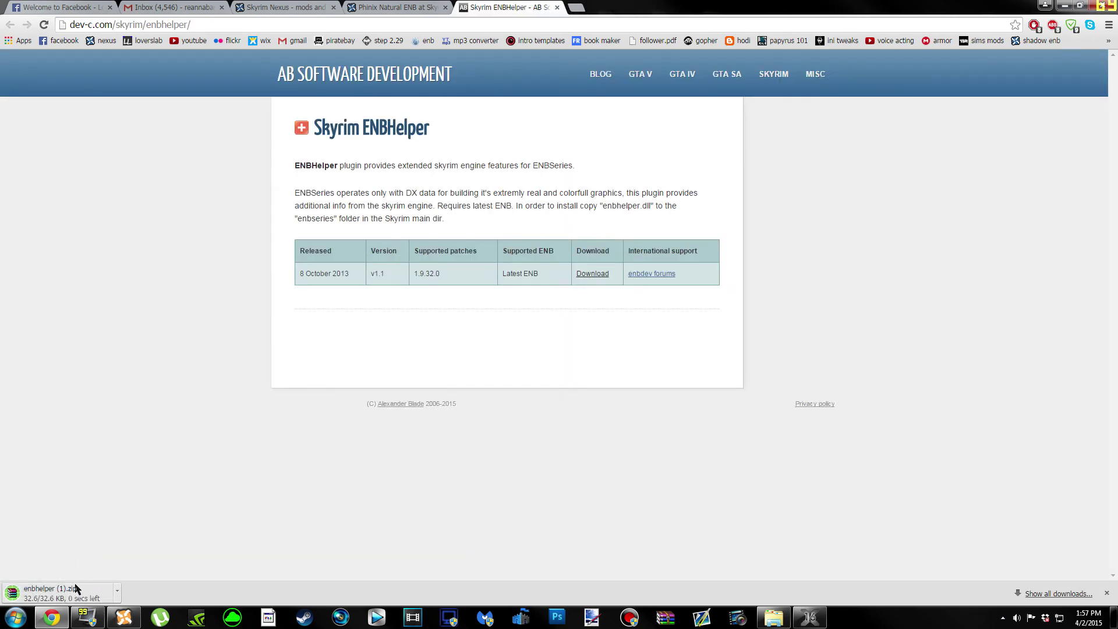
# Copy enbhelper (1).zip from WinRAR onto the desktop and return to the browser.
pyautogui.click(75, 588)
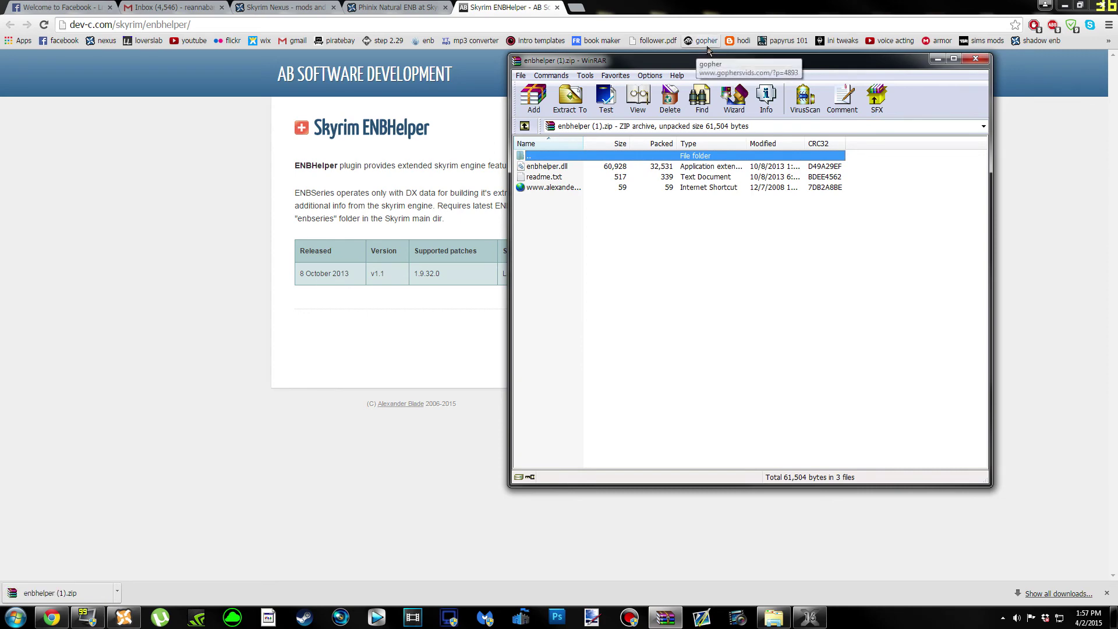
pyautogui.click(1063, 7)
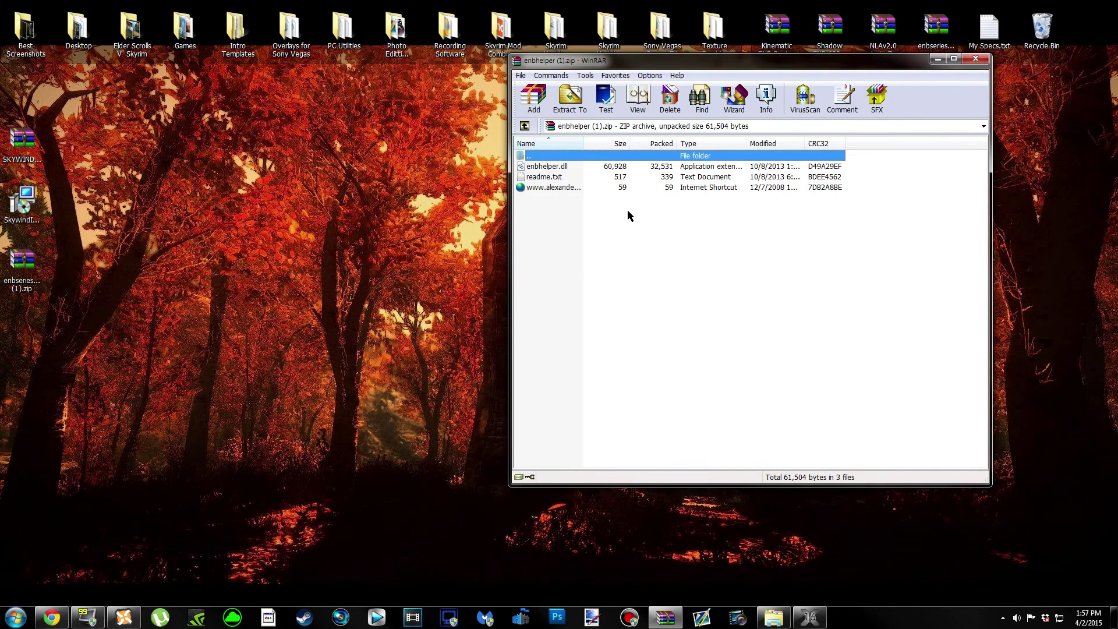
pyautogui.press('BackSpace')
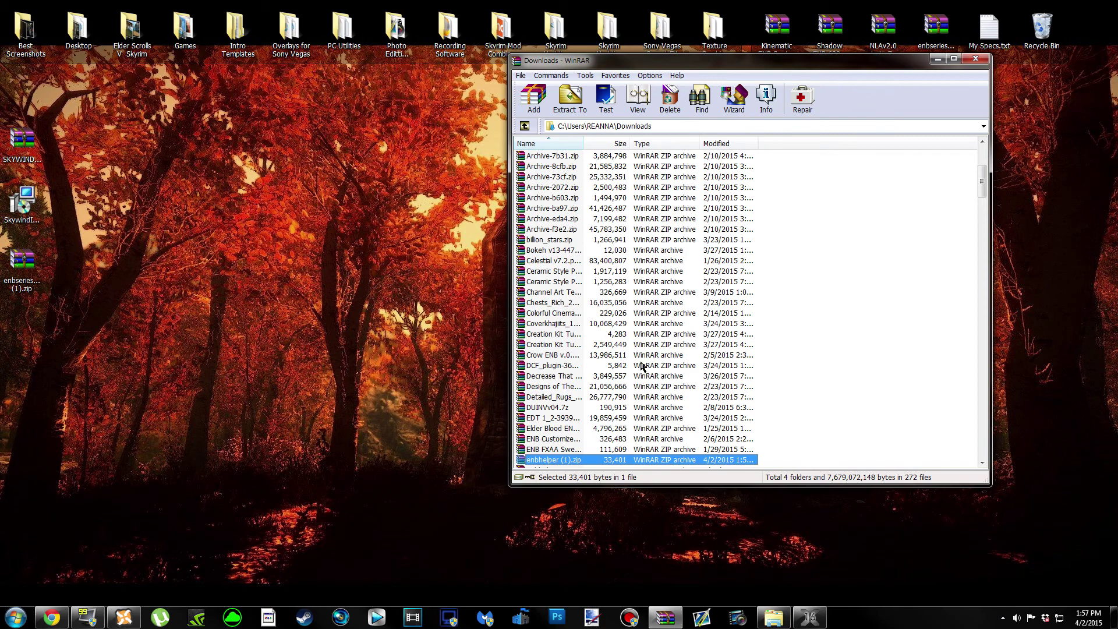
pyautogui.moveTo(399, 438); pyautogui.dragTo(71, 356)
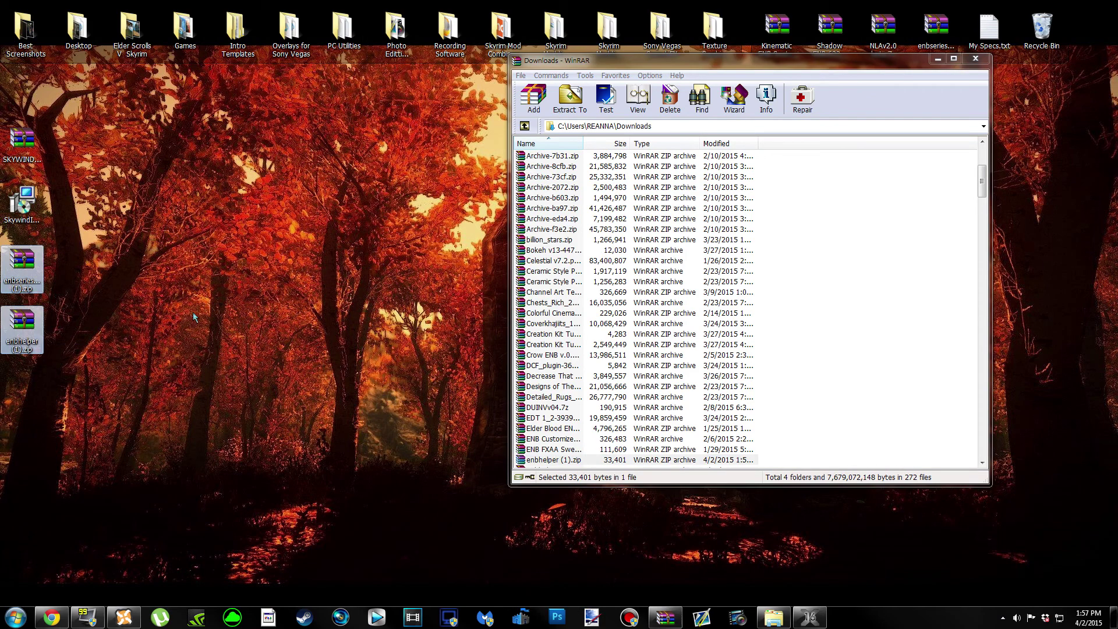
pyautogui.click(975, 59)
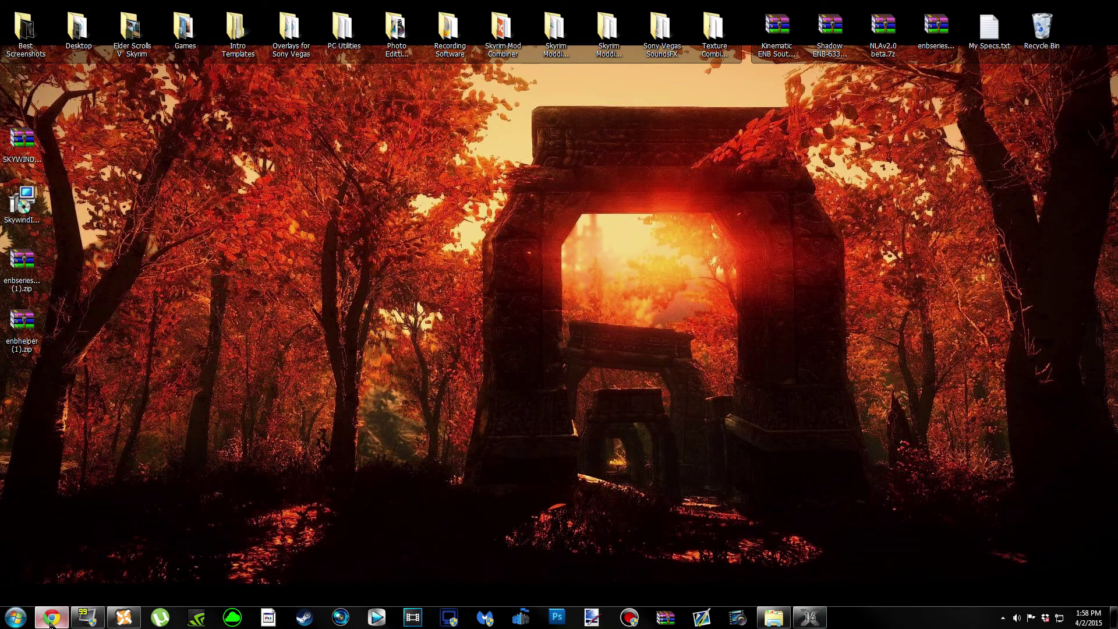
pyautogui.click(249, 521)
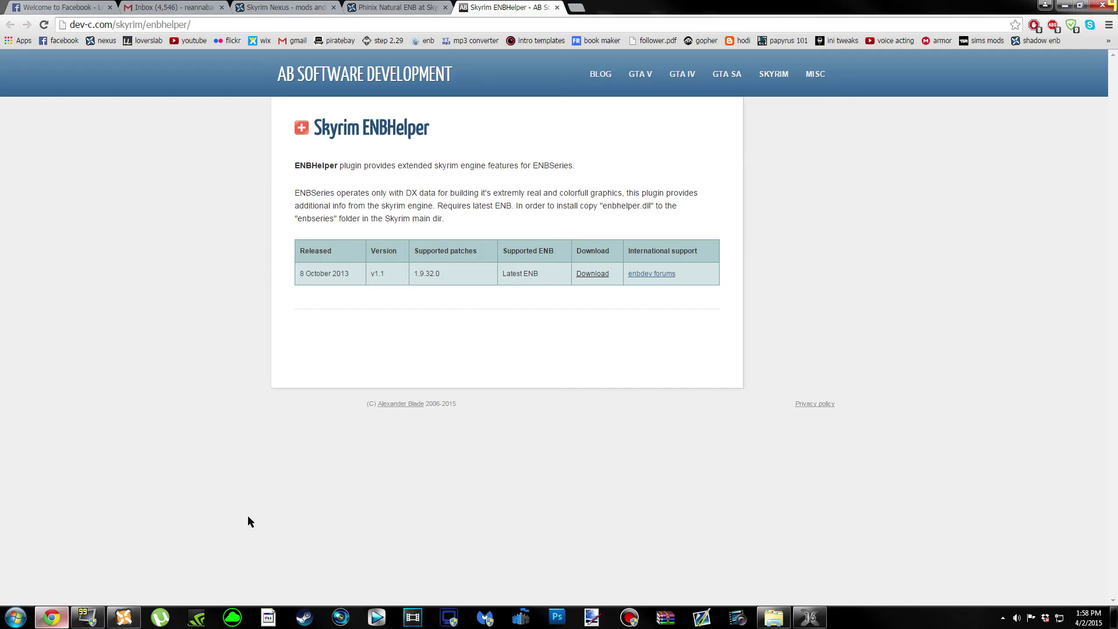
# Close the ENBHelper tab and manually download the Phinix Natural ENB v2.00.16 main file.
pyautogui.click(557, 7)
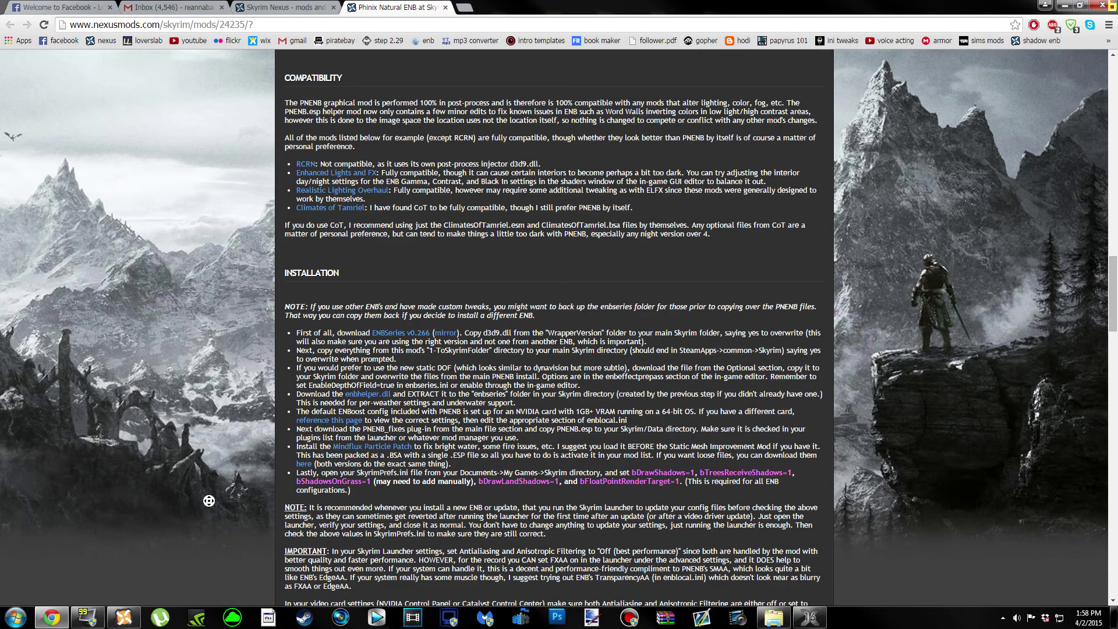
pyautogui.scroll(15, 226, 276)
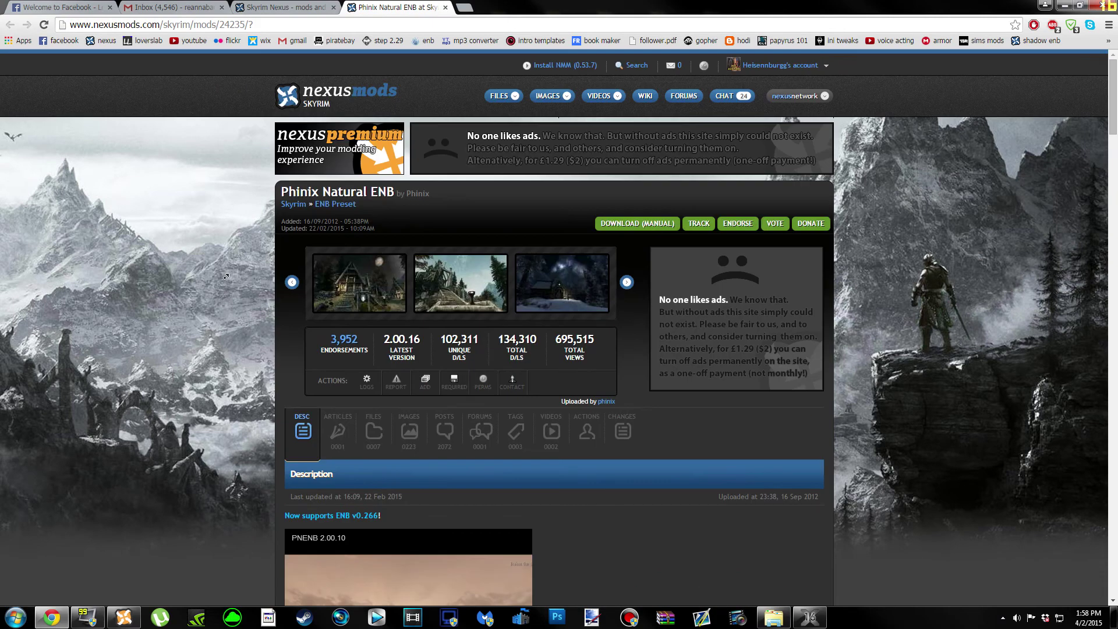
pyautogui.click(373, 432)
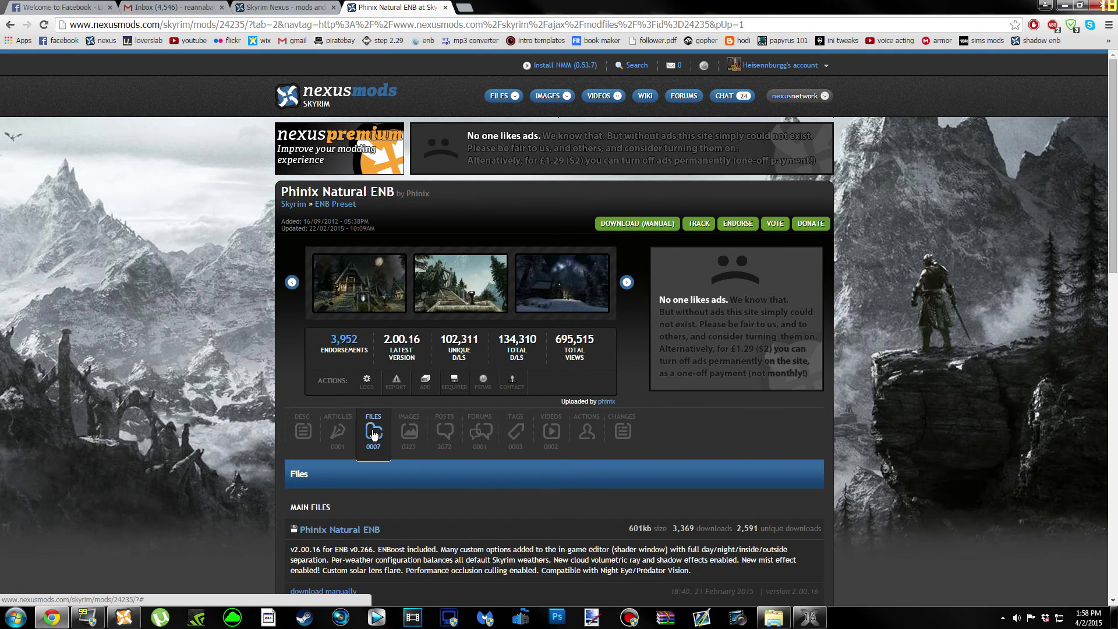
pyautogui.scroll(-3, 350, 379)
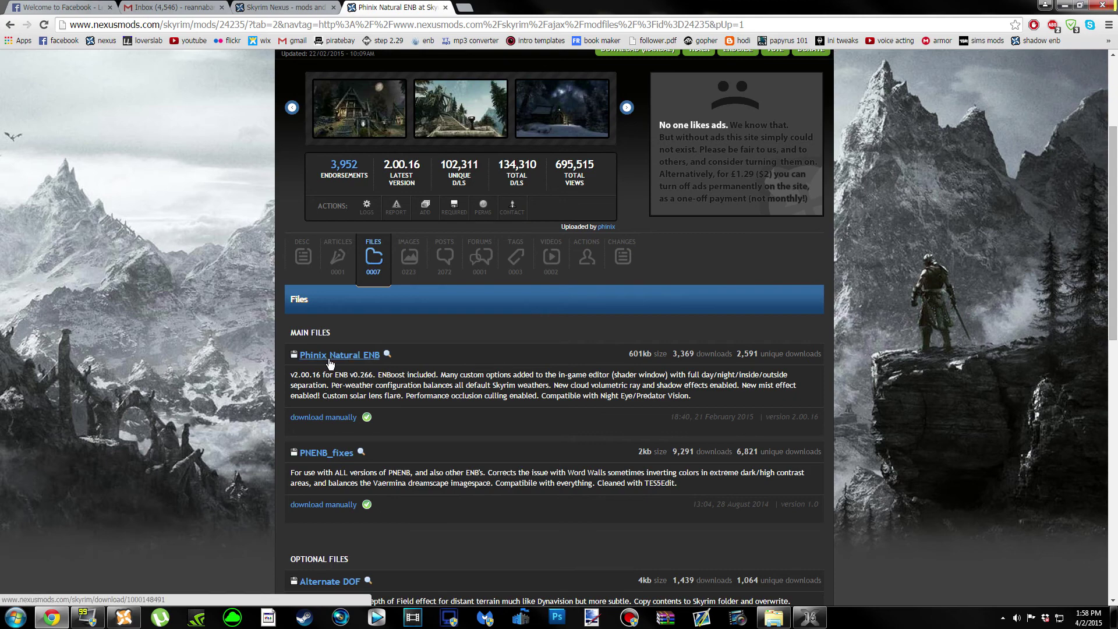
pyautogui.click(329, 418)
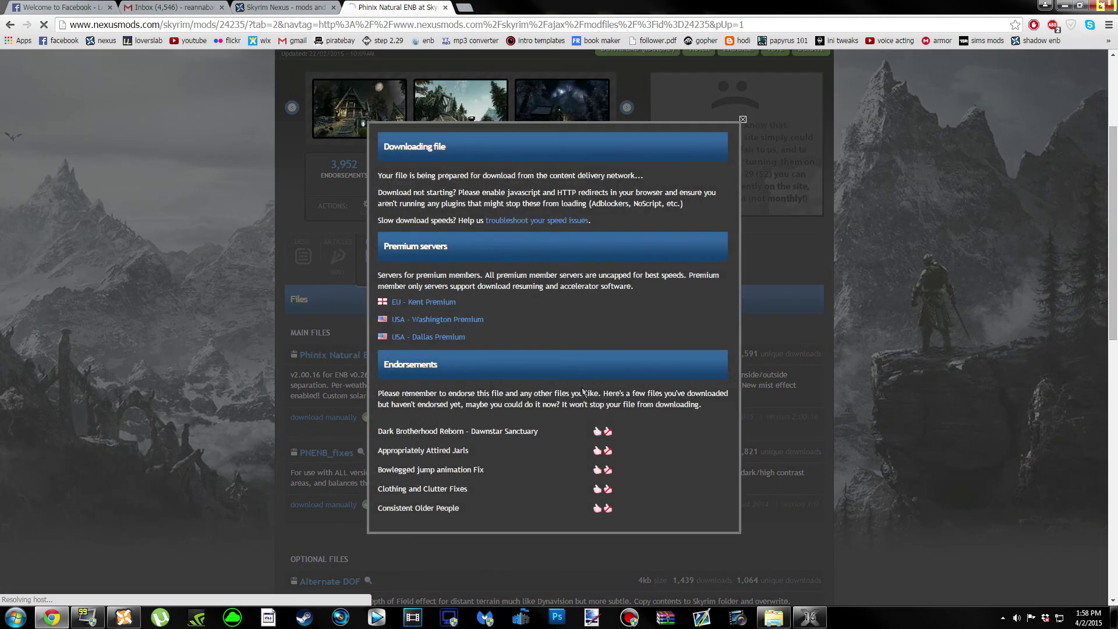
# Open the Phinix Natural ENB zip and copy it from Downloads onto the desktop.
pyautogui.click(742, 119)
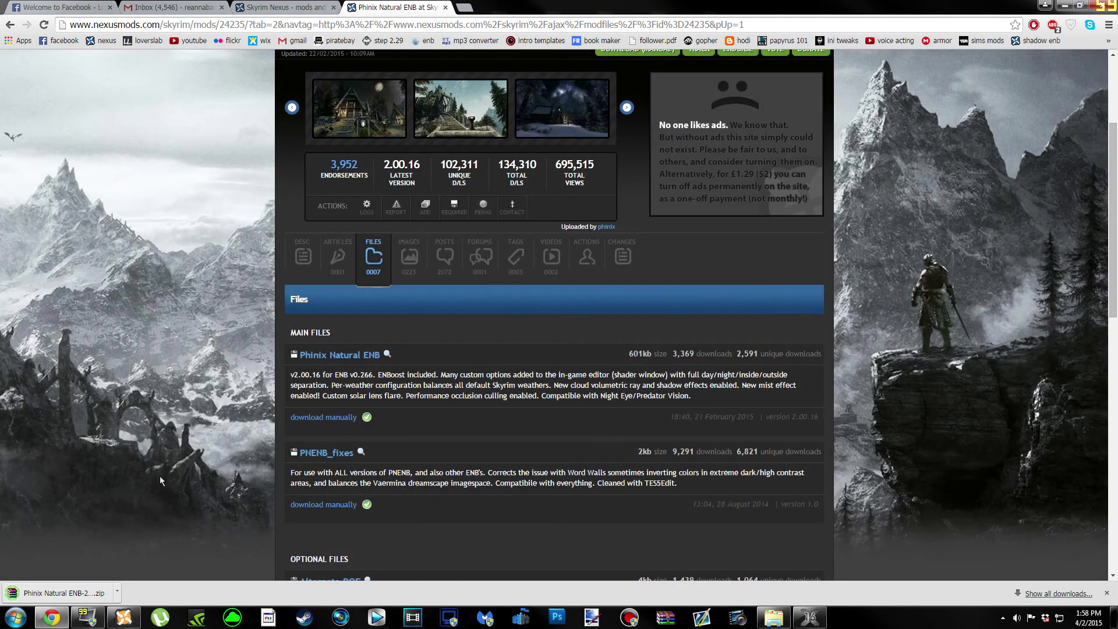
pyautogui.click(102, 594)
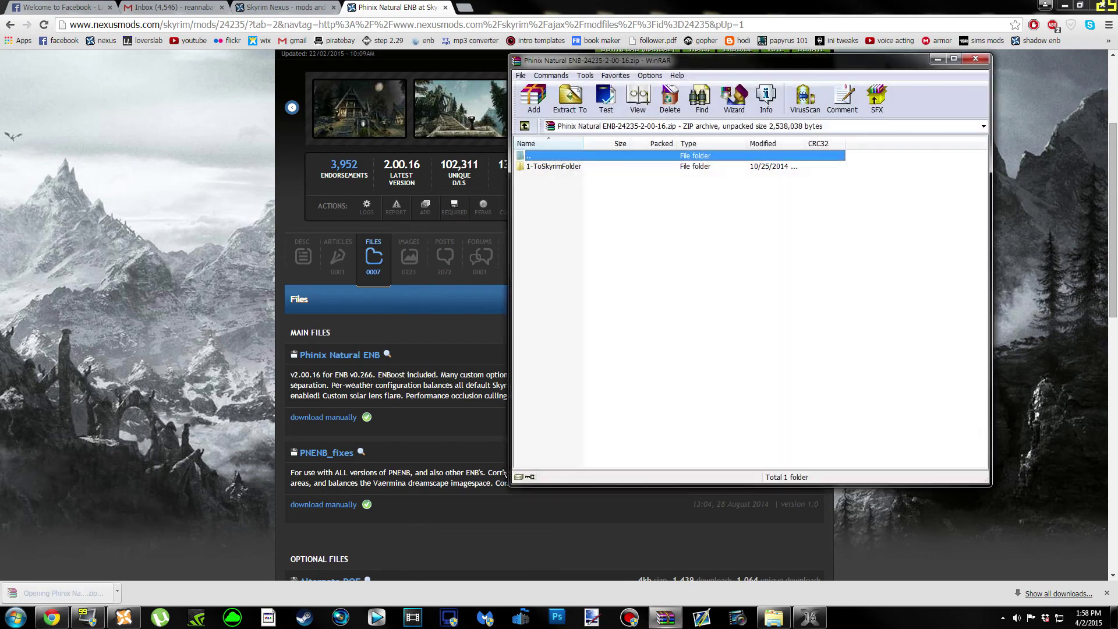
pyautogui.moveTo(663, 70); pyautogui.dragTo(637, 91)
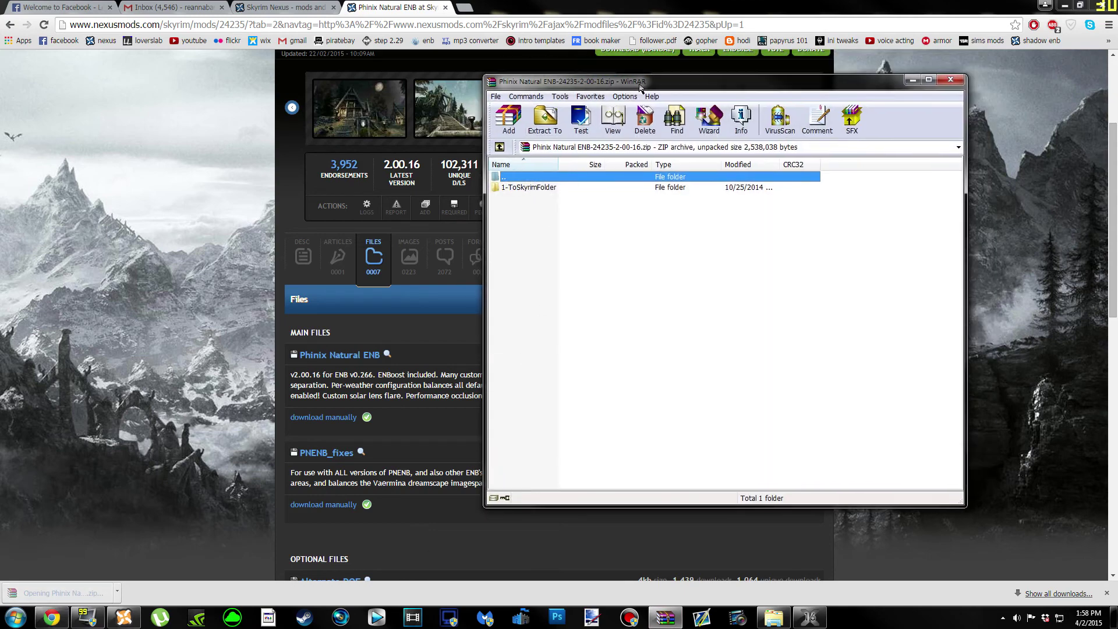
pyautogui.click(1064, 4)
pyautogui.press('BackSpace')
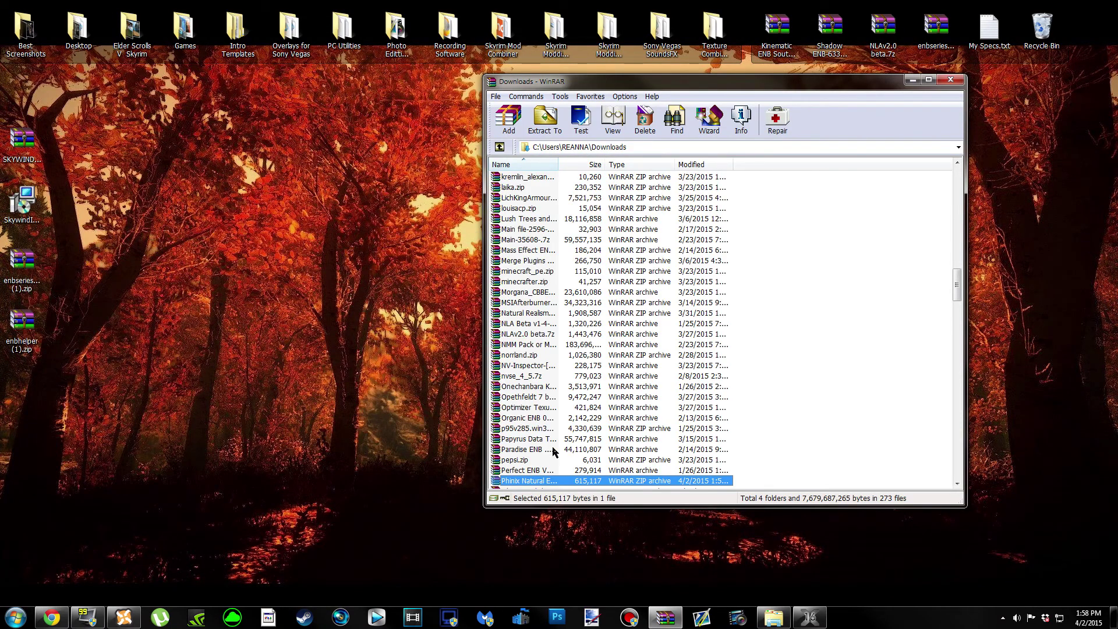
pyautogui.moveTo(200, 440); pyautogui.dragTo(200, 440)
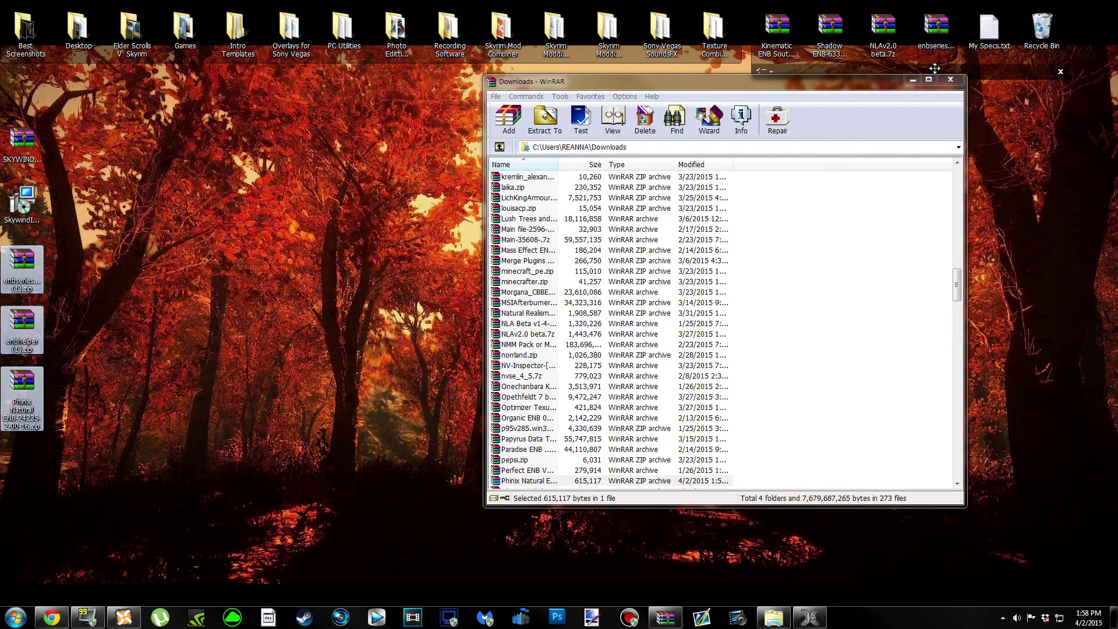
pyautogui.click(950, 80)
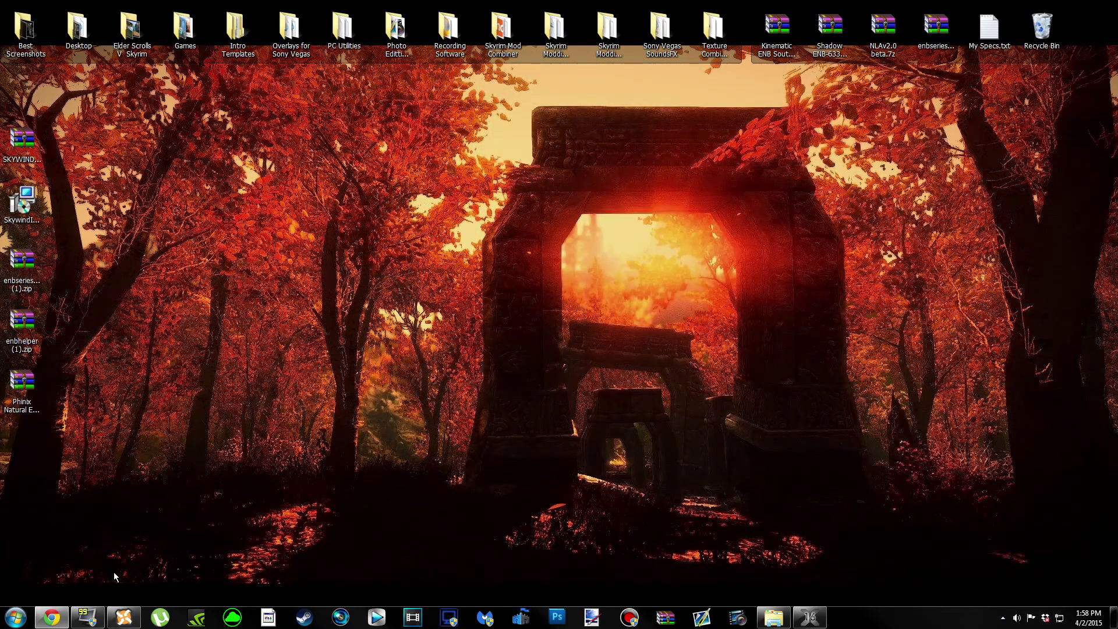
# Scroll the Phinix Natural ENB Files tab's main, optional files like PNENB_fixes, and miscellaneous files.
pyautogui.click(51, 617)
pyautogui.scroll(-2, 329, 443)
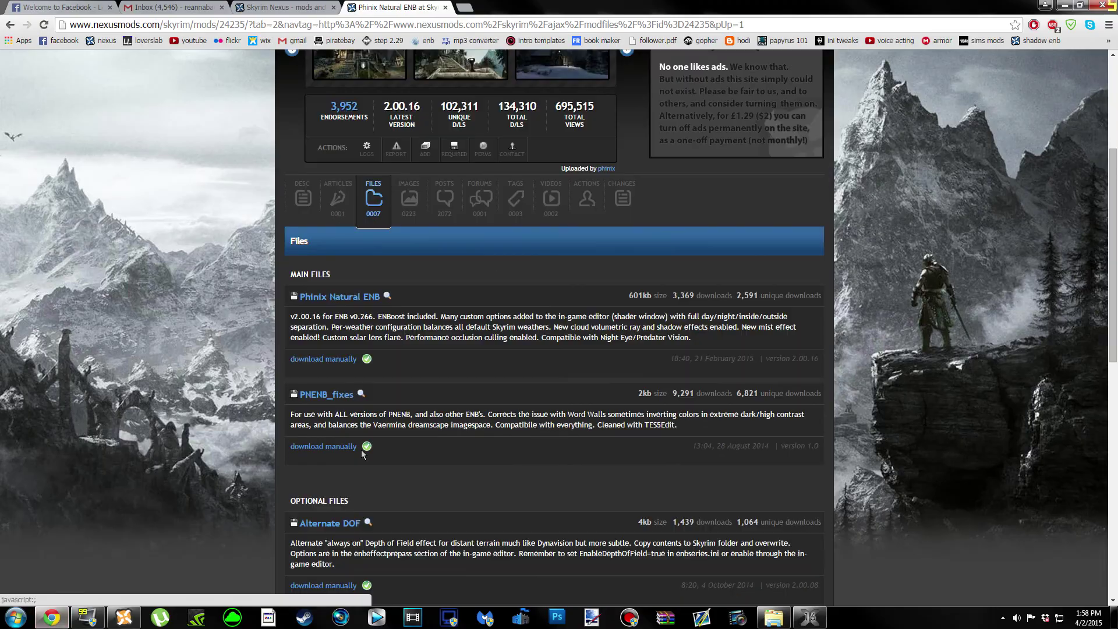
pyautogui.scroll(-2, 564, 399)
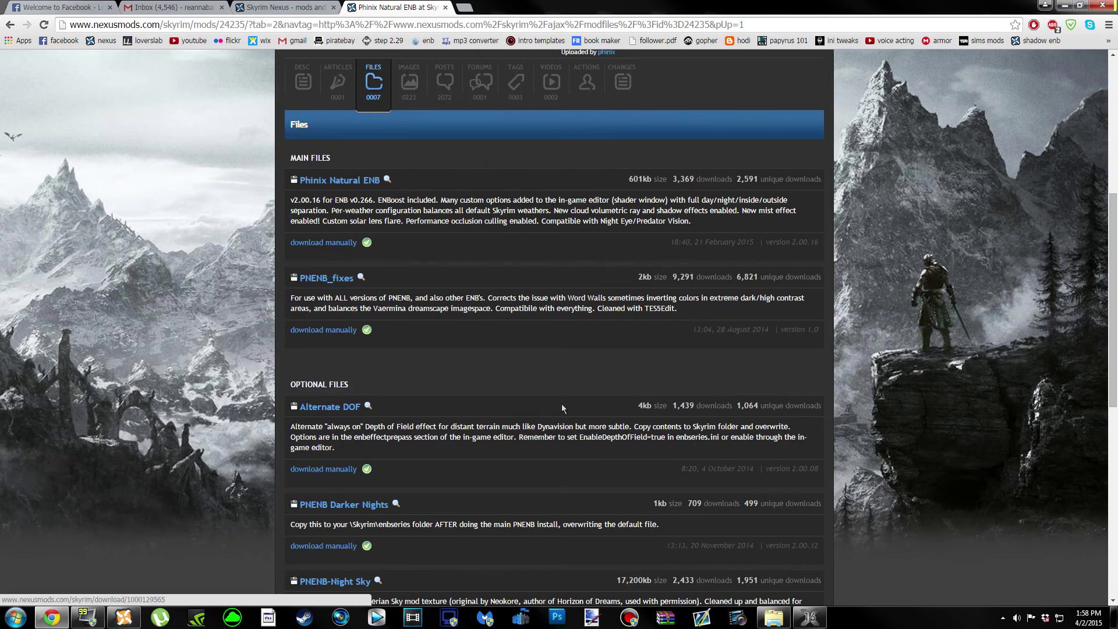
pyautogui.scroll(-3, 561, 403)
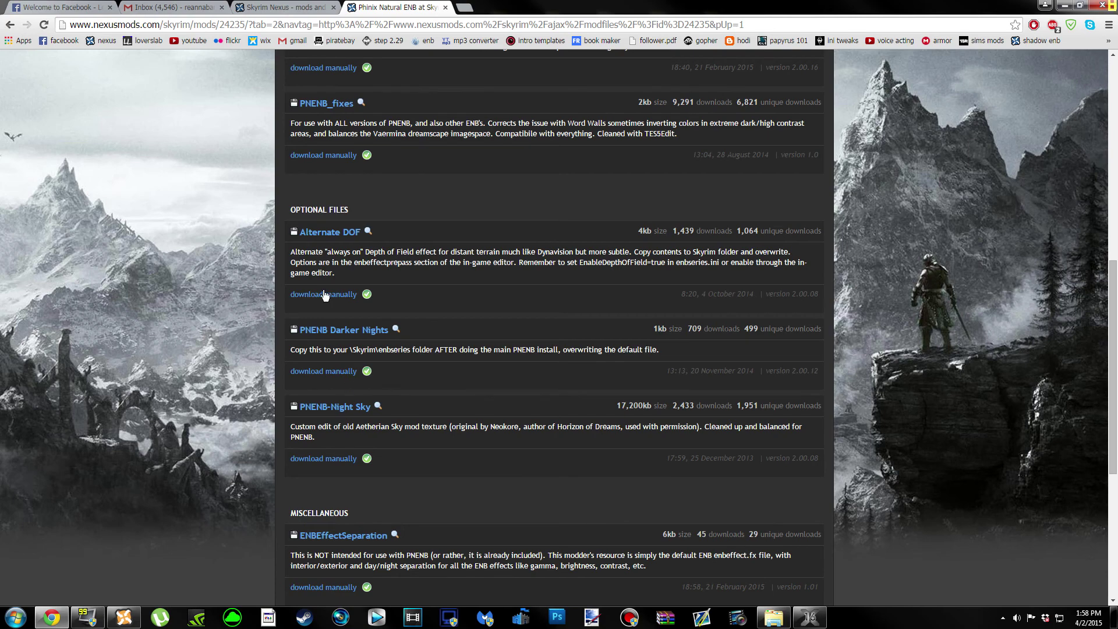
pyautogui.scroll(2, 455, 240)
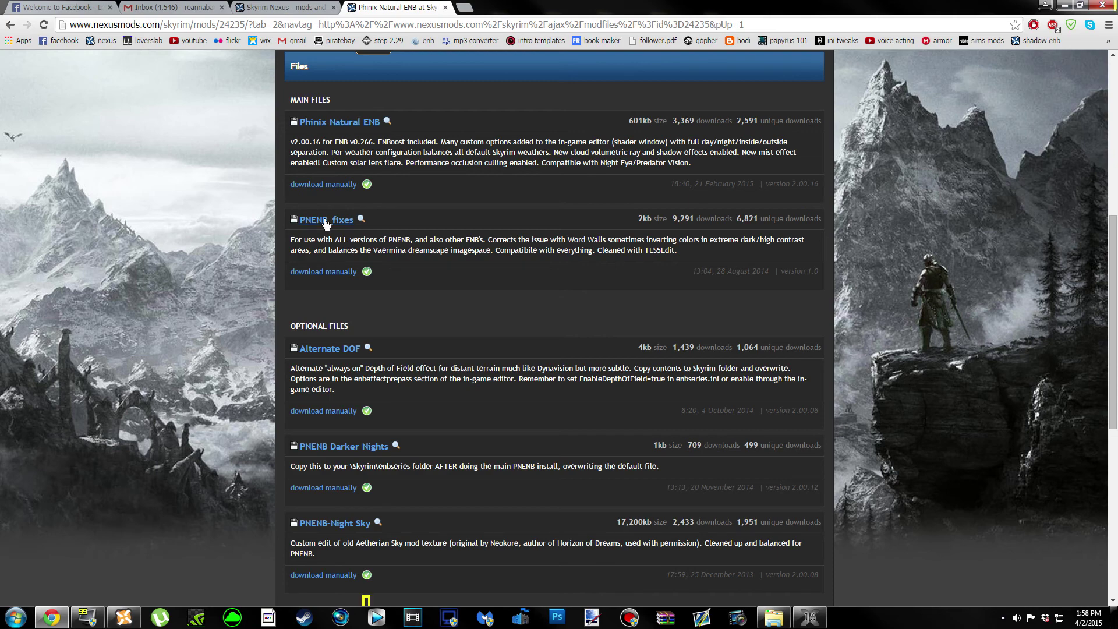
pyautogui.scroll(5, 474, 364)
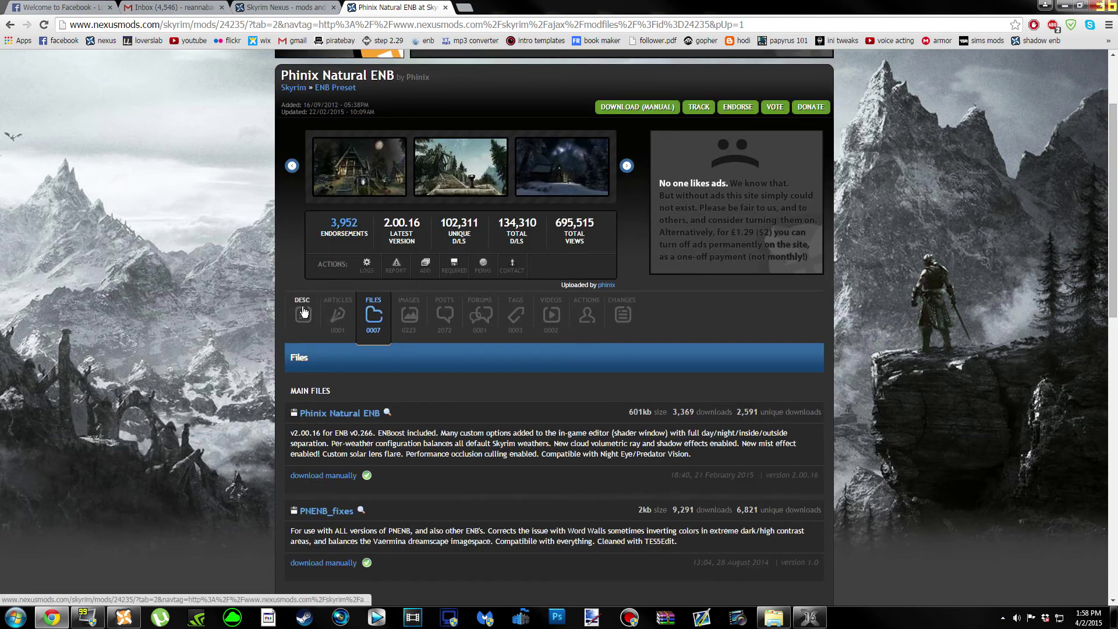
# Open the Mindflux Particle Patch link from the Installation notes and open MindfluxParticles.zip when downloaded.
pyautogui.click(302, 313)
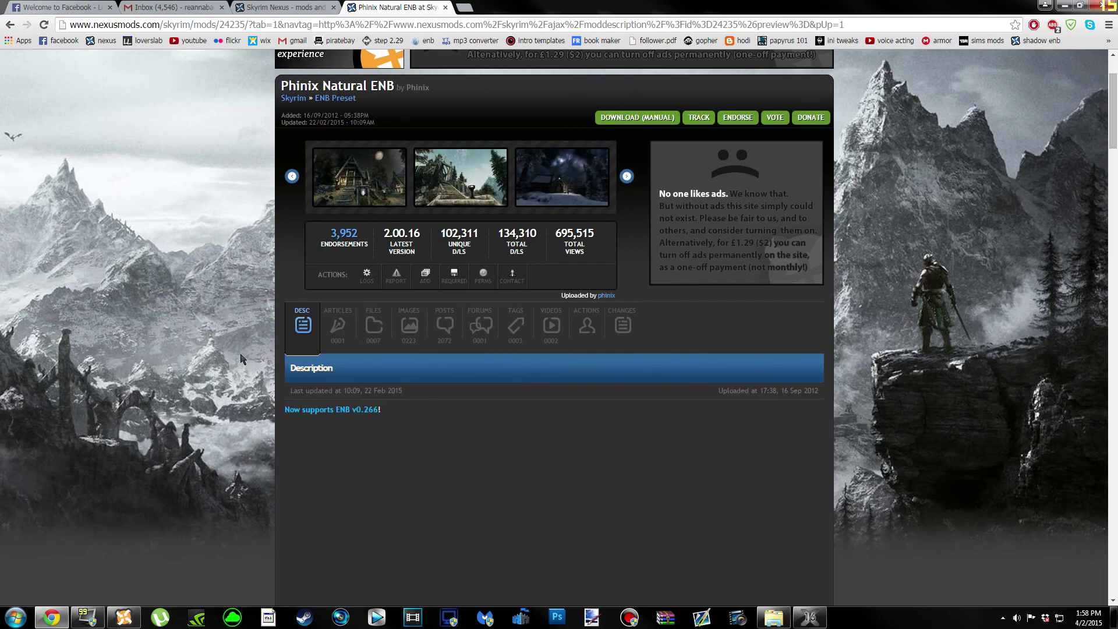
pyautogui.scroll(-20, 195, 369)
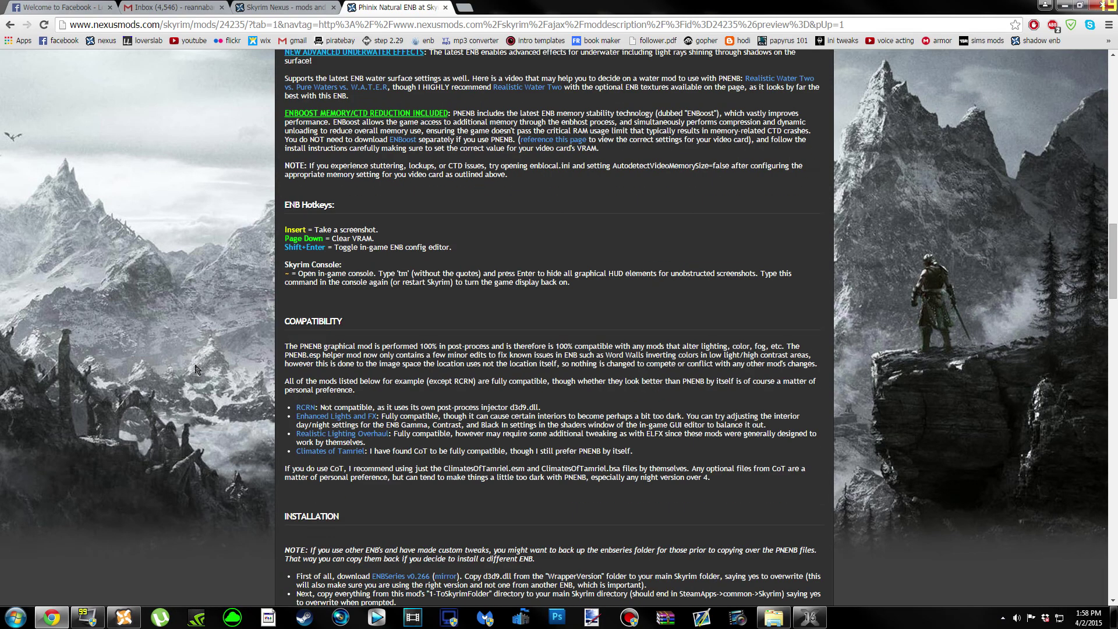
pyautogui.scroll(-2, 196, 369)
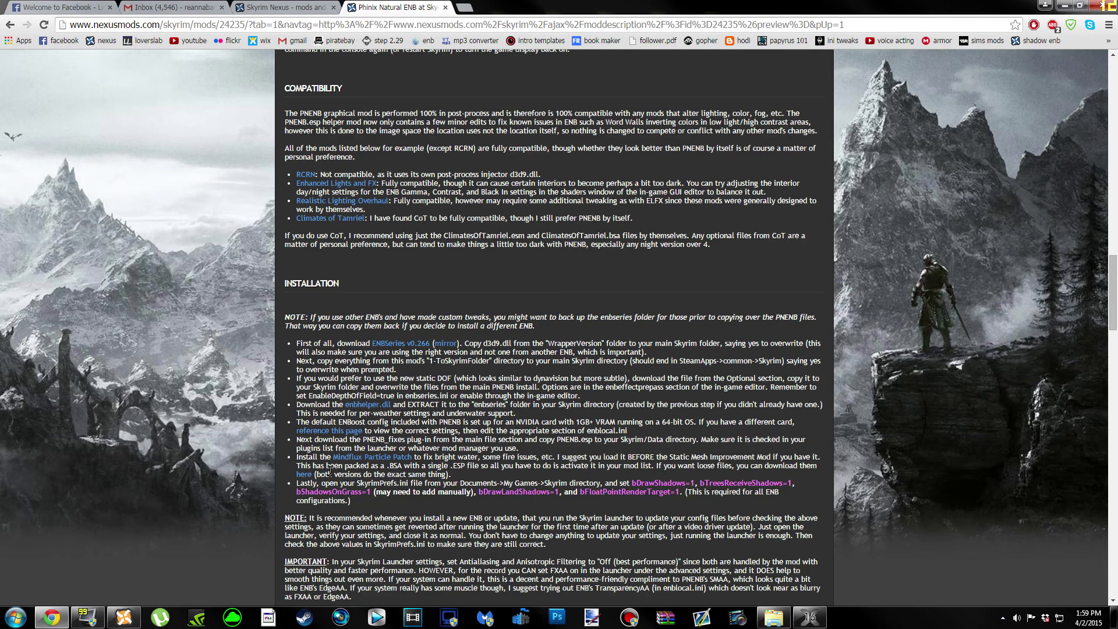
pyautogui.rightClick(363, 458)
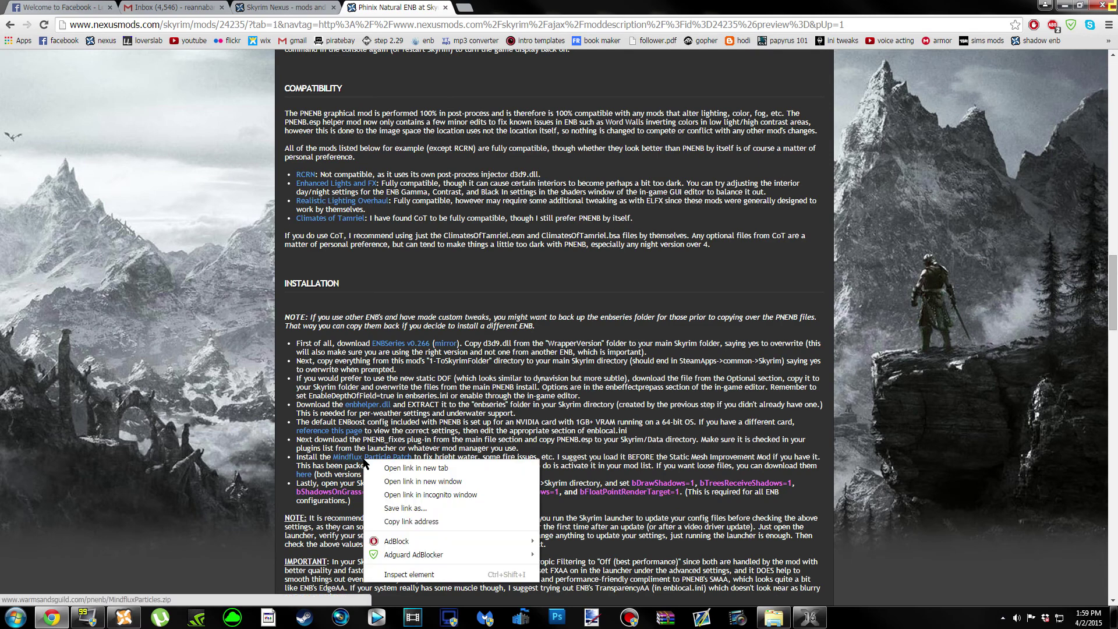
pyautogui.click(373, 465)
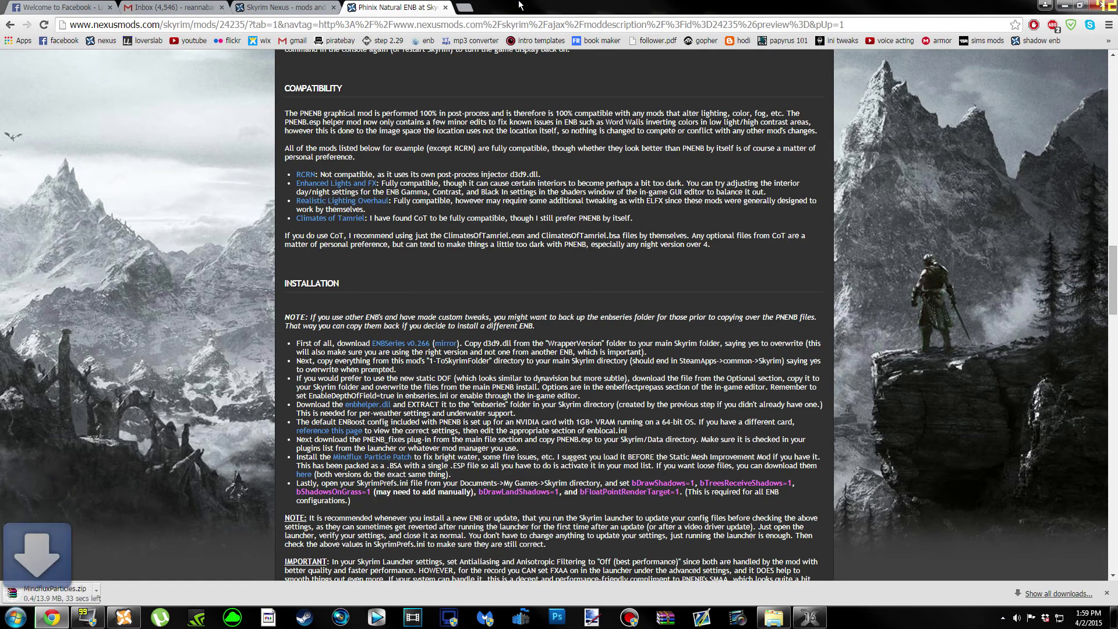
pyautogui.click(55, 593)
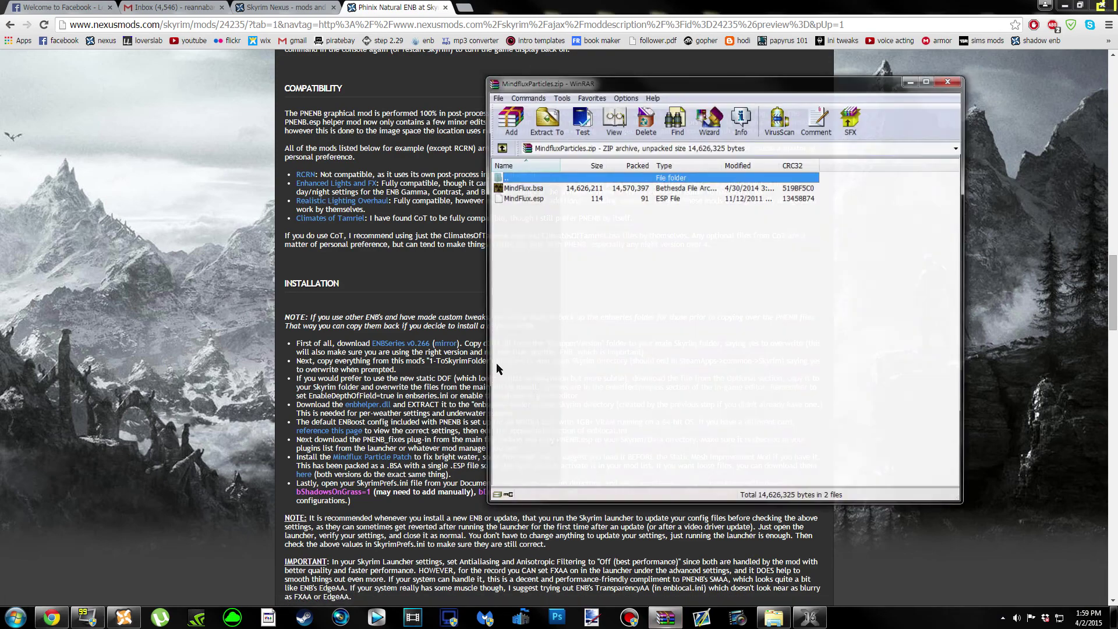
# Copy MindfluxParticles.zip from WinRAR's Downloads listing to the desktop and close WinRAR.
pyautogui.click(1065, 5)
pyautogui.moveTo(651, 73); pyautogui.dragTo(749, 79)
pyautogui.press('BackSpace')
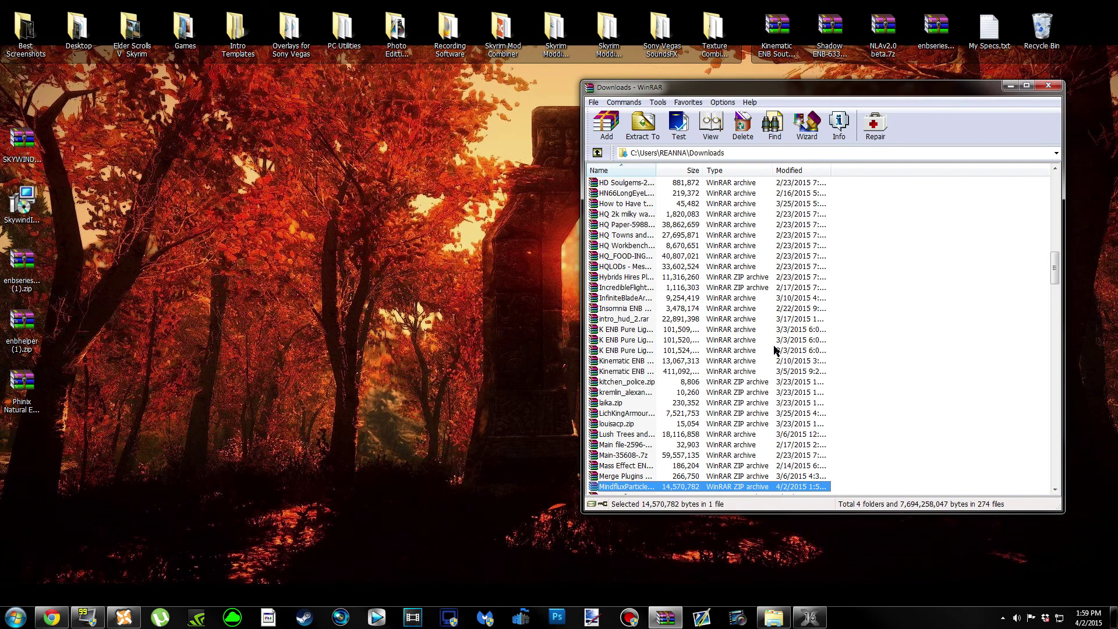
pyautogui.moveTo(497, 393); pyautogui.dragTo(498, 390)
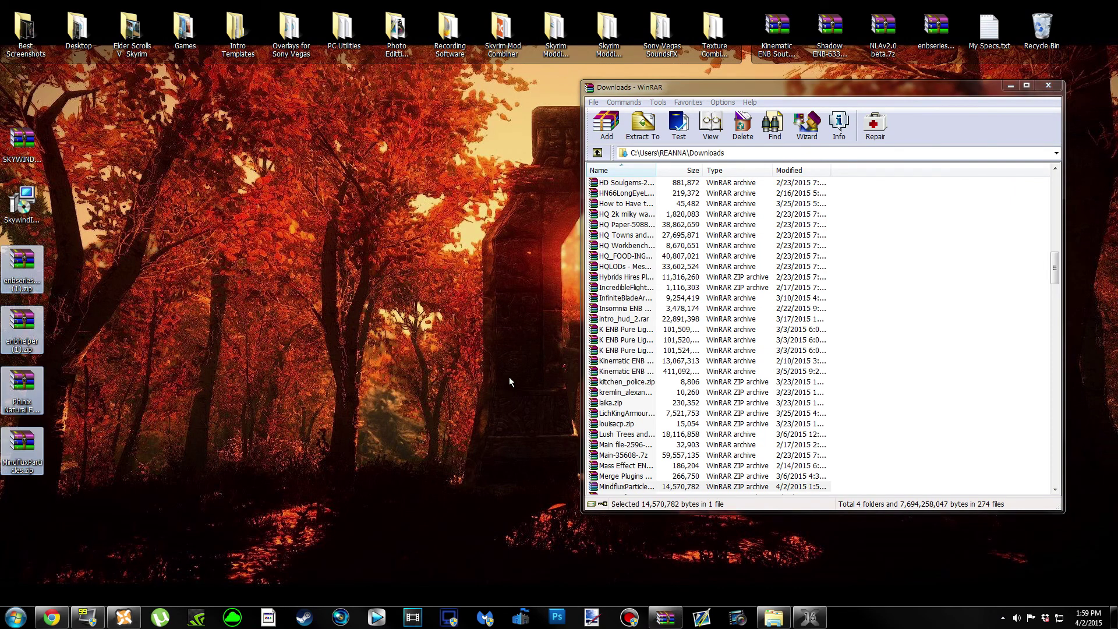
pyautogui.click(1048, 85)
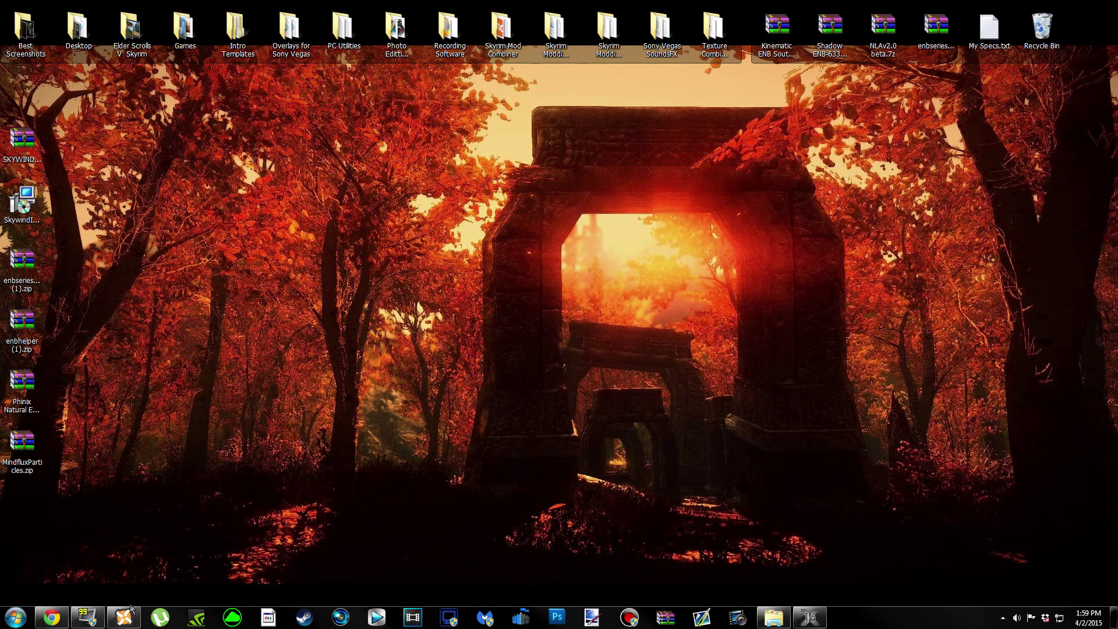
# In the Mods tab, add MindfluxParticles.zip from the Desktop with Add Mod from File.
pyautogui.click(132, 618)
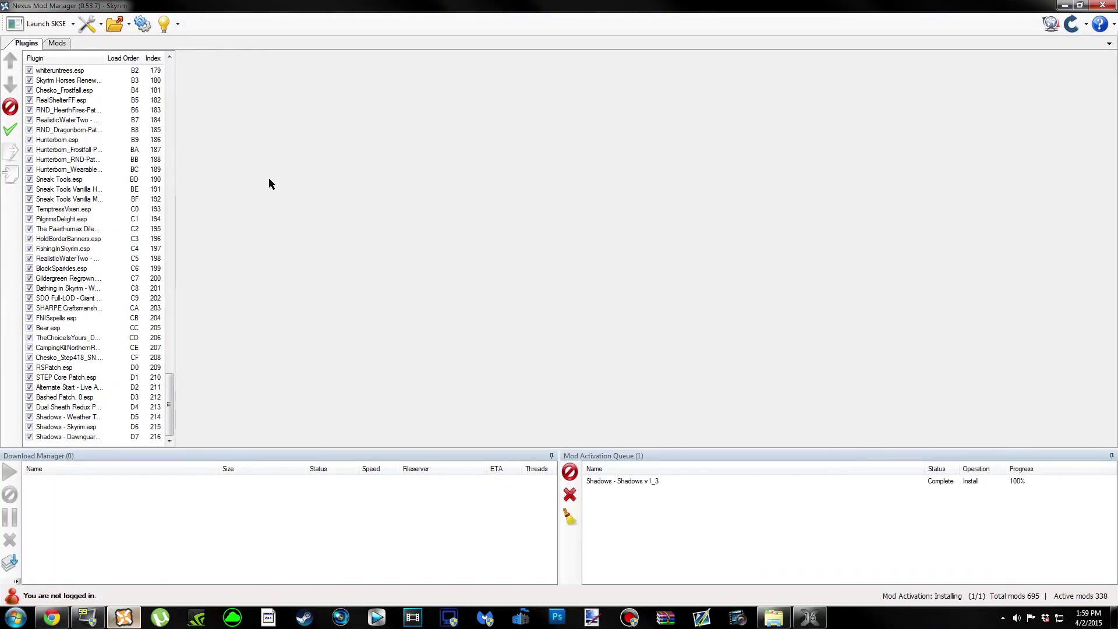
pyautogui.click(57, 43)
pyautogui.click(14, 66)
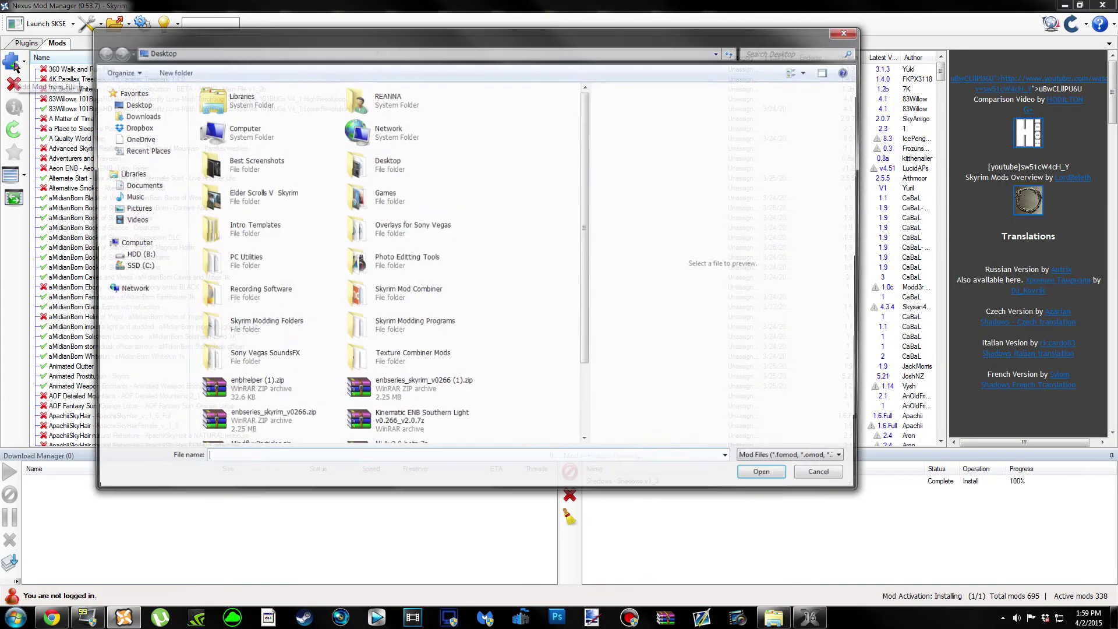
pyautogui.scroll(-3, 253, 114)
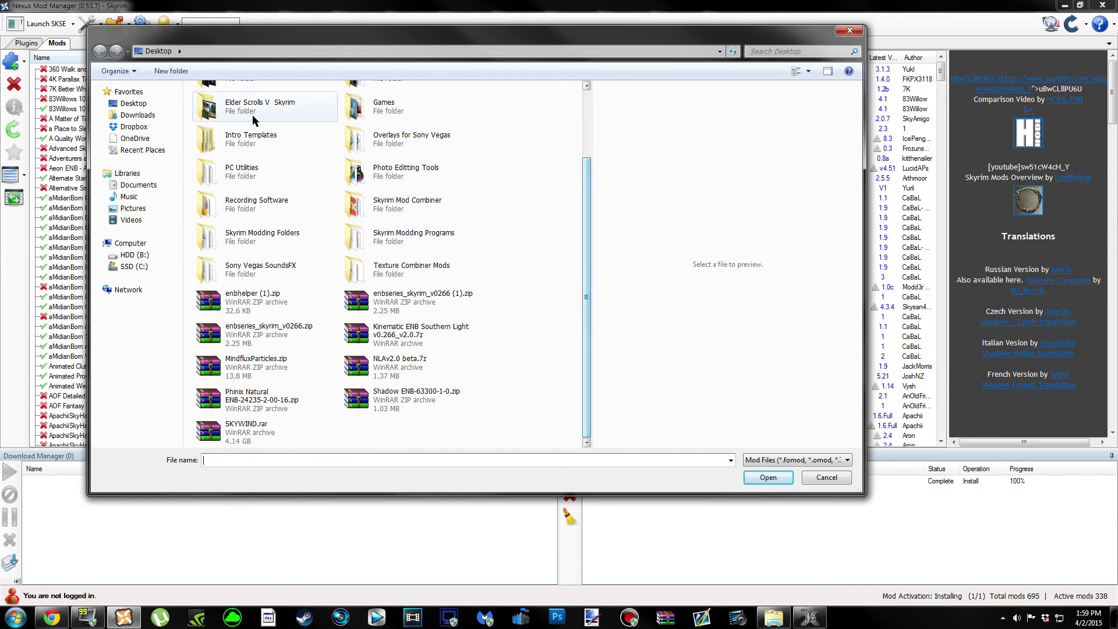
pyautogui.click(133, 103)
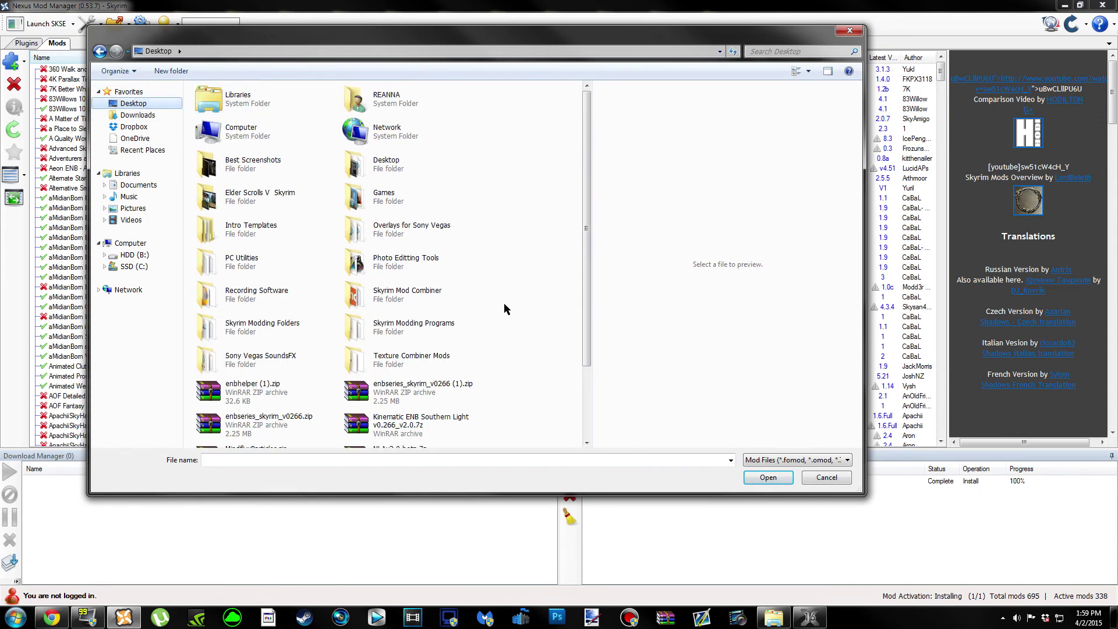
pyautogui.moveTo(587, 314); pyautogui.dragTo(587, 381)
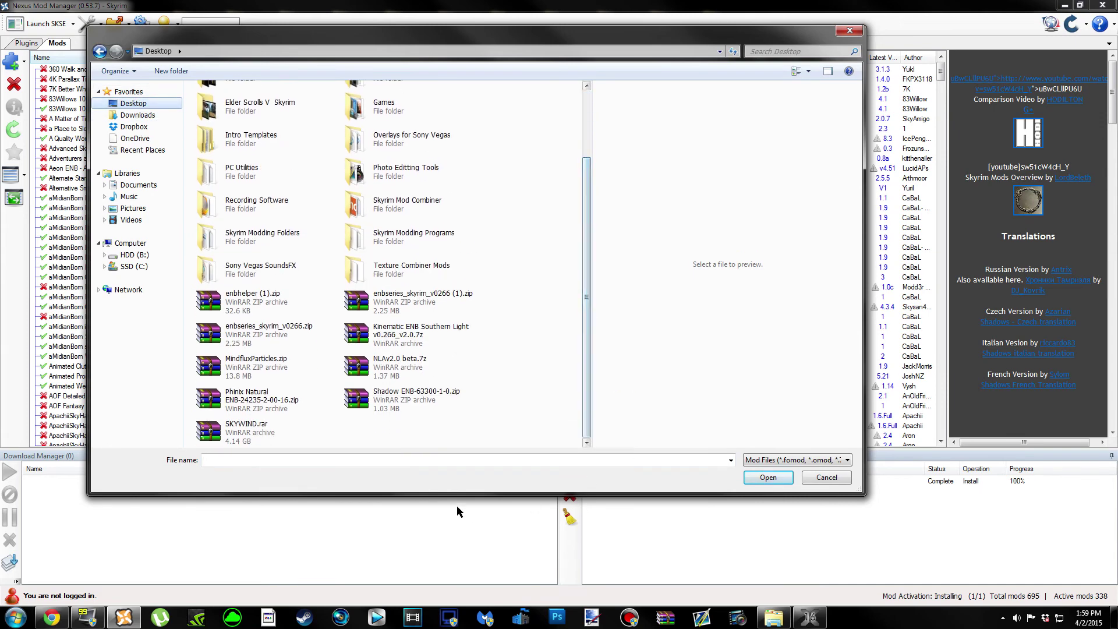
pyautogui.click(257, 362)
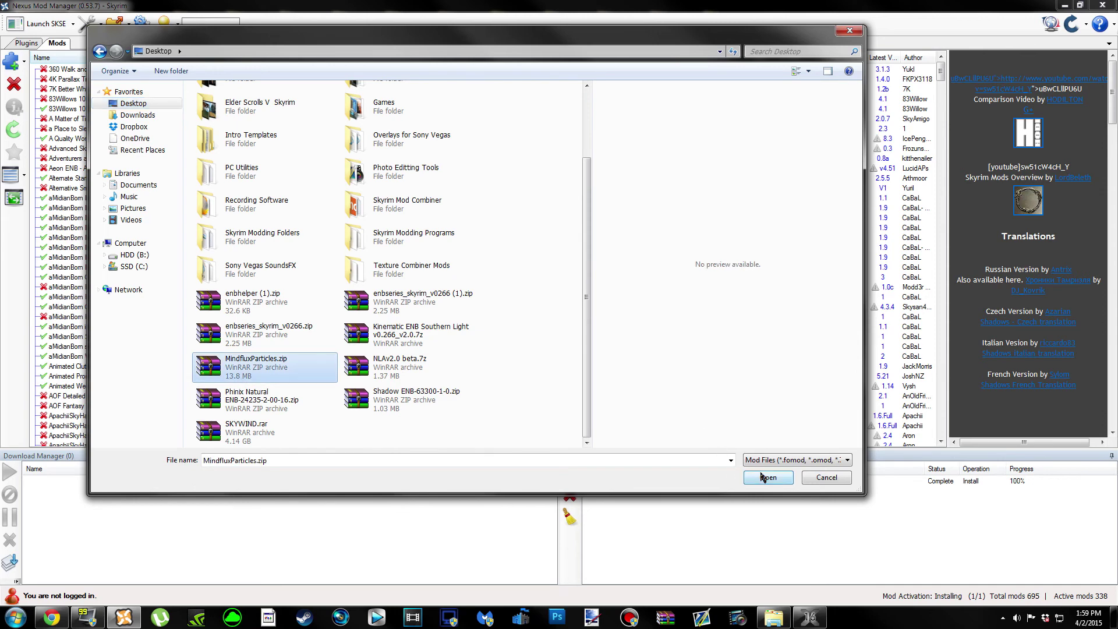
pyautogui.click(763, 478)
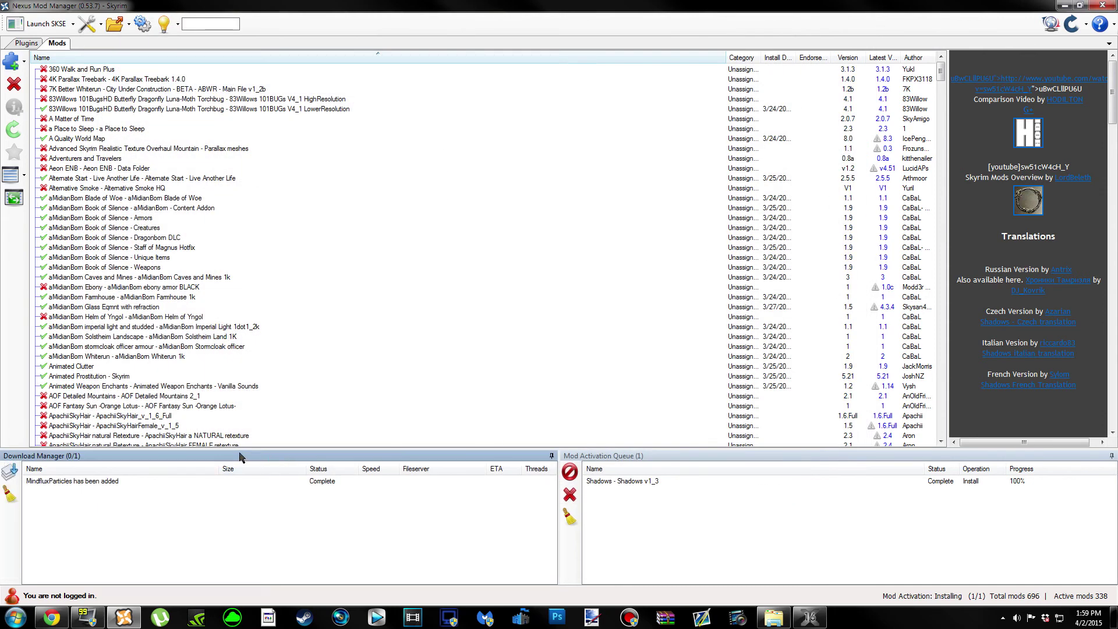
pyautogui.click(1061, 6)
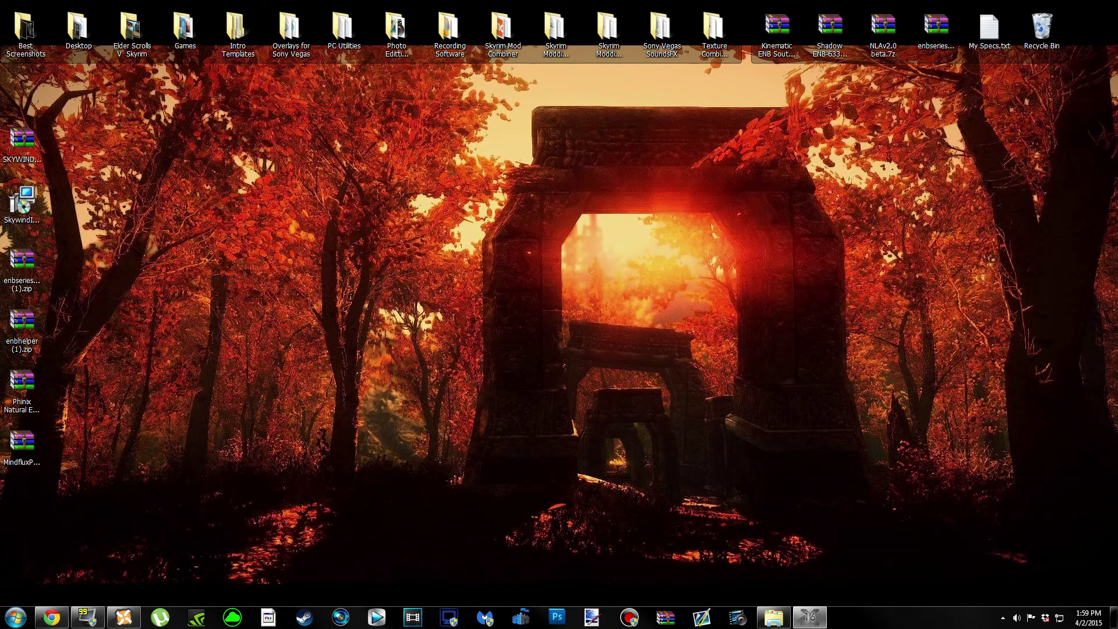
# Delete MindfluxParticles.zip from the desktop, then open the Skyrim game folder from Nexus Mod Manager.
pyautogui.press('Delete')
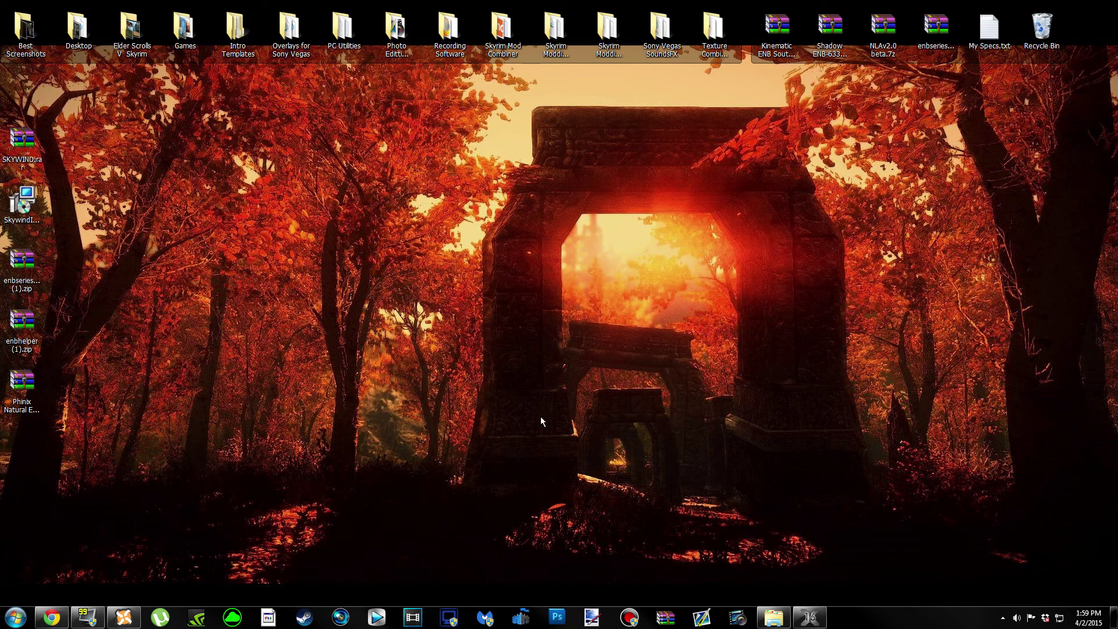
pyautogui.click(124, 617)
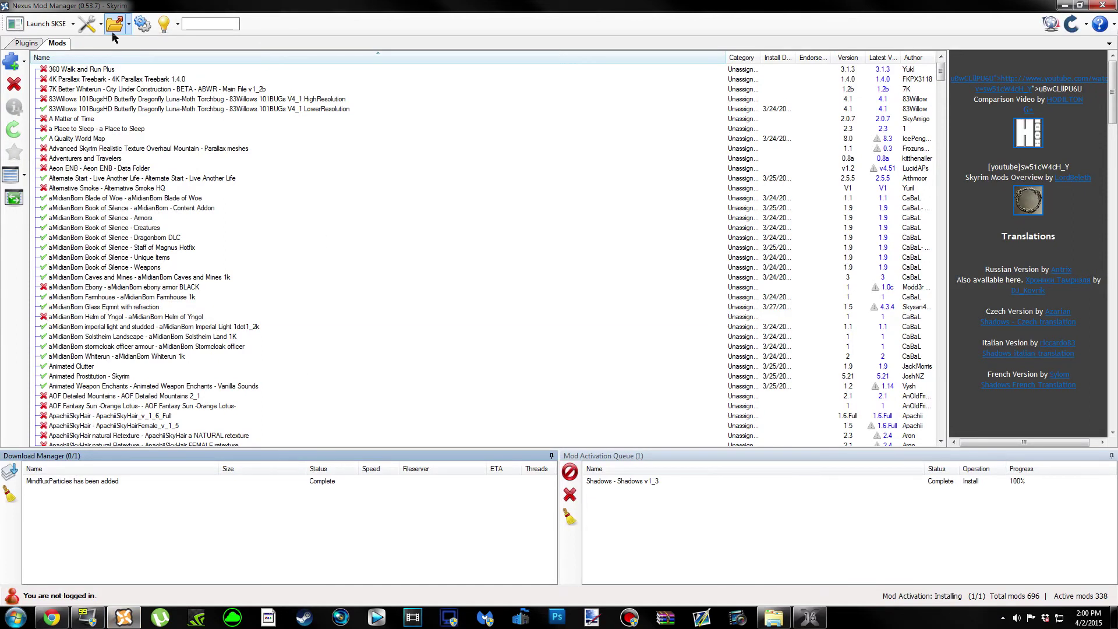
pyautogui.click(130, 24)
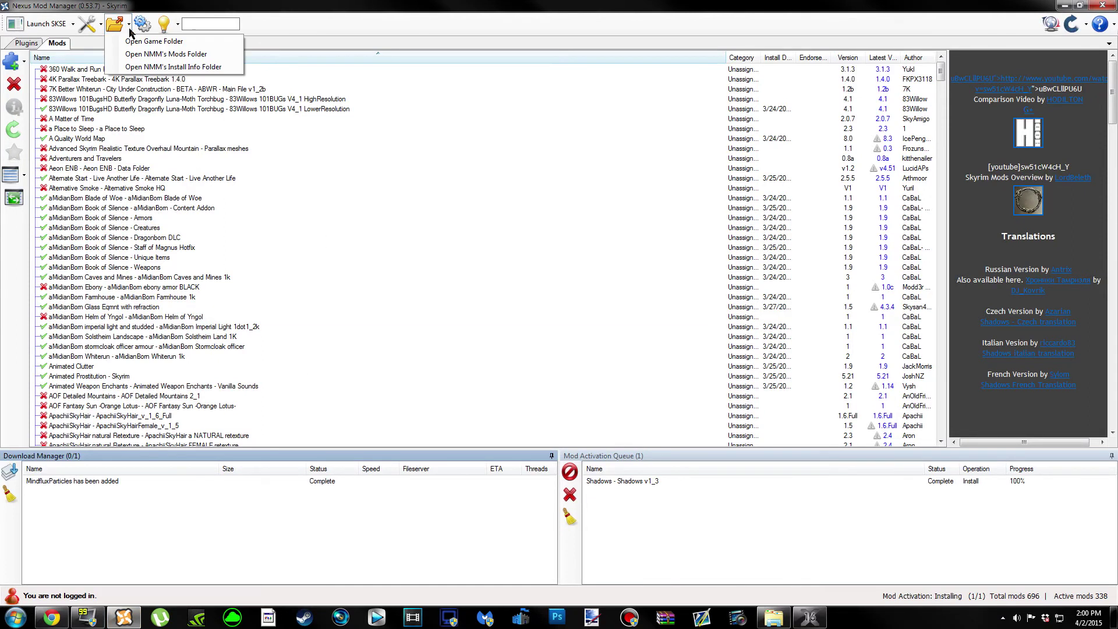
pyautogui.click(139, 42)
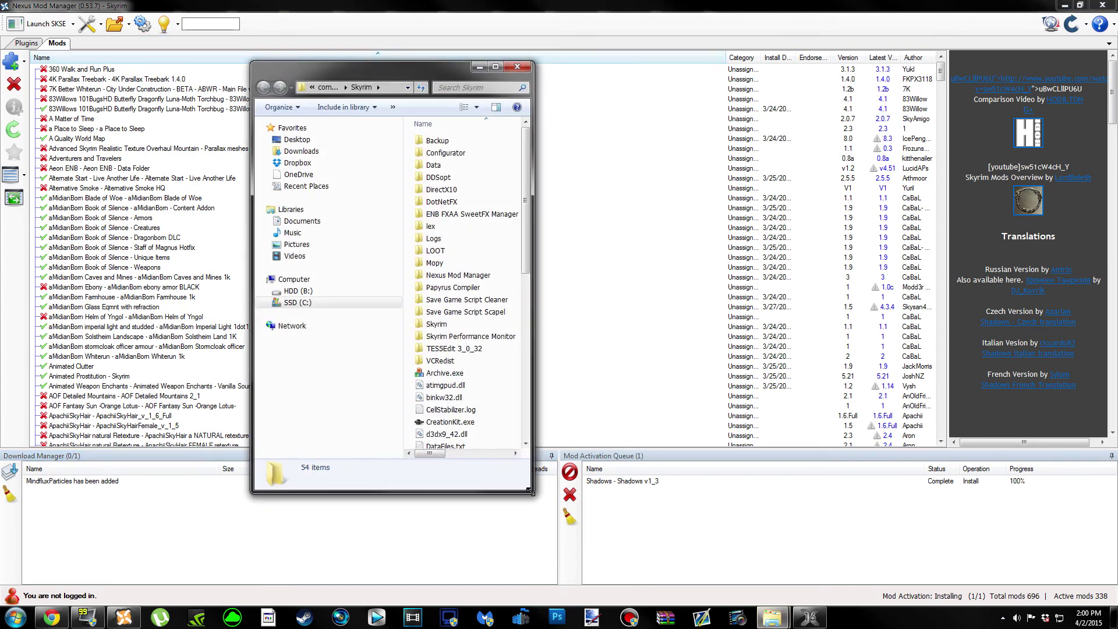
# Enlarge the Skyrim folder window and select SkyrimLauncher.exe and TESV.exe.
pyautogui.moveTo(529, 491); pyautogui.dragTo(837, 574)
pyautogui.moveTo(624, 71); pyautogui.dragTo(878, 36)
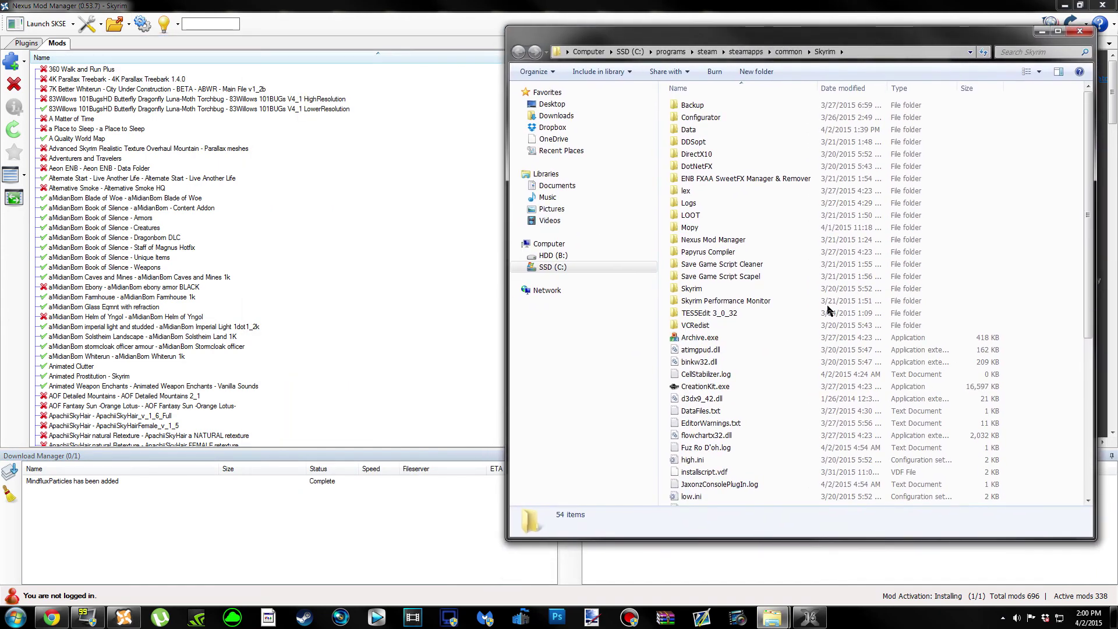
pyautogui.scroll(-7, 830, 338)
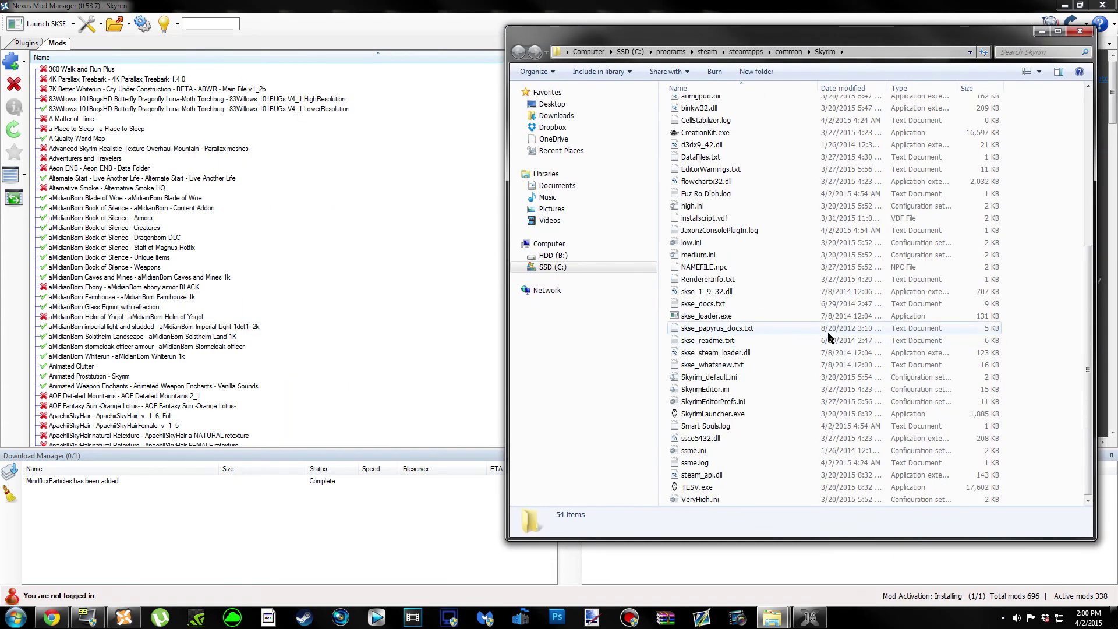
pyautogui.click(766, 415)
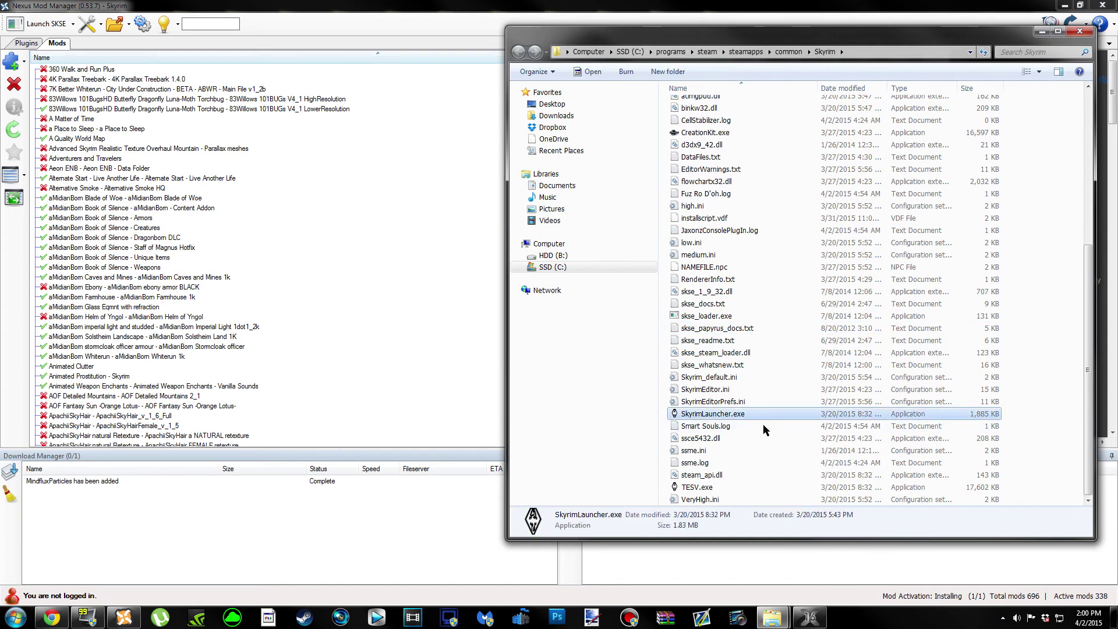
pyautogui.keyDown('ctrl'); pyautogui.click(737, 488); pyautogui.keyUp('ctrl')
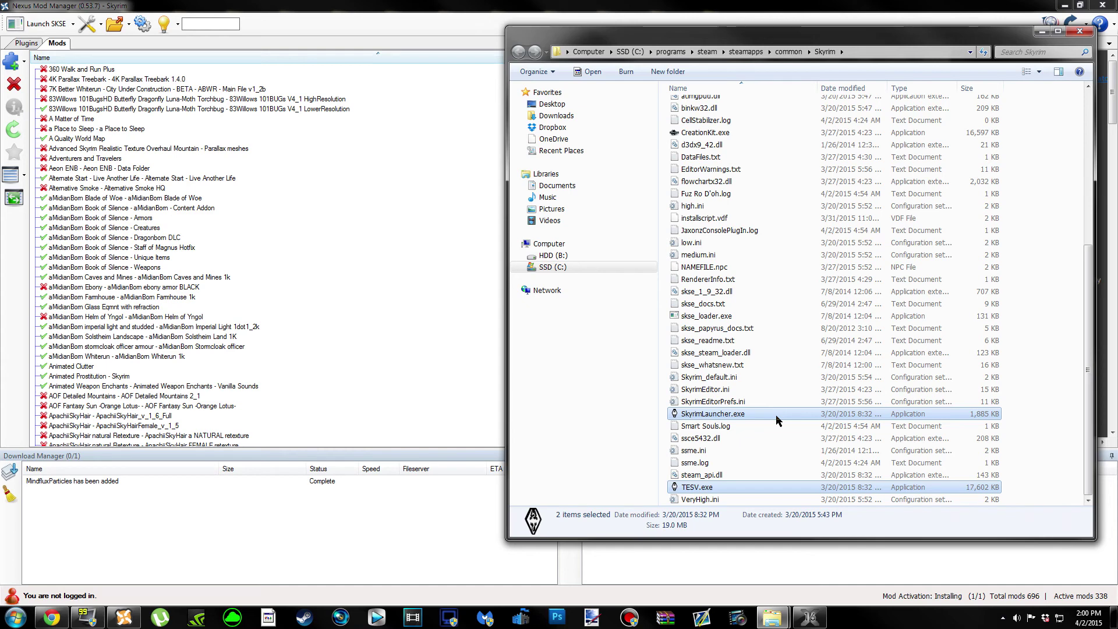
# Make the Skyrim folder window taller, minimize the mod manager, and scroll through the folder.
pyautogui.moveTo(759, 537); pyautogui.dragTo(759, 600)
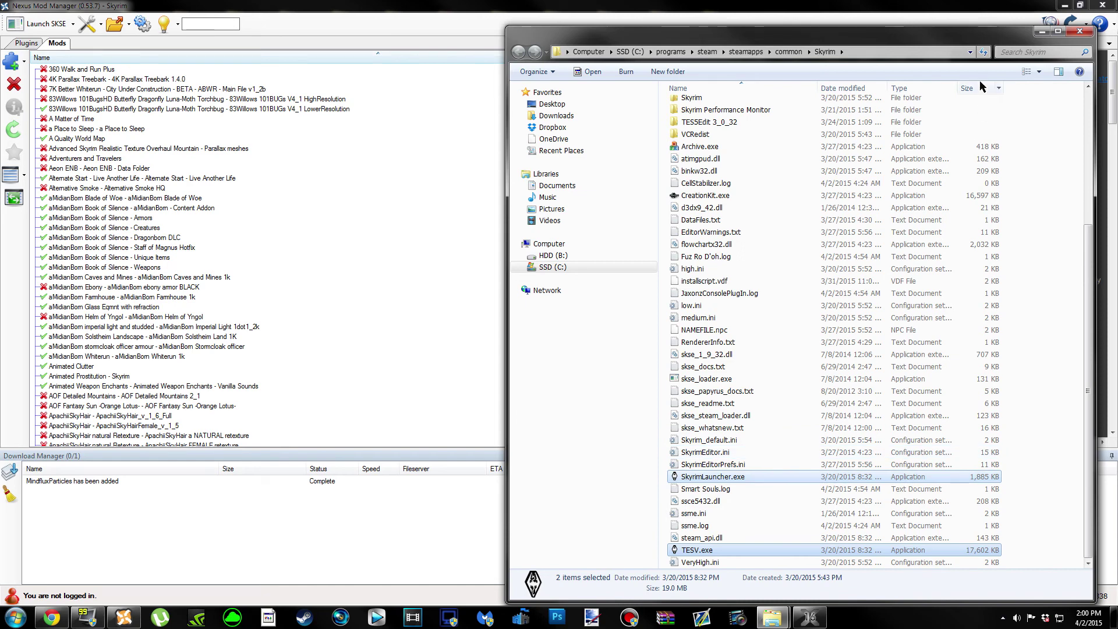
pyautogui.scroll(5, 803, 576)
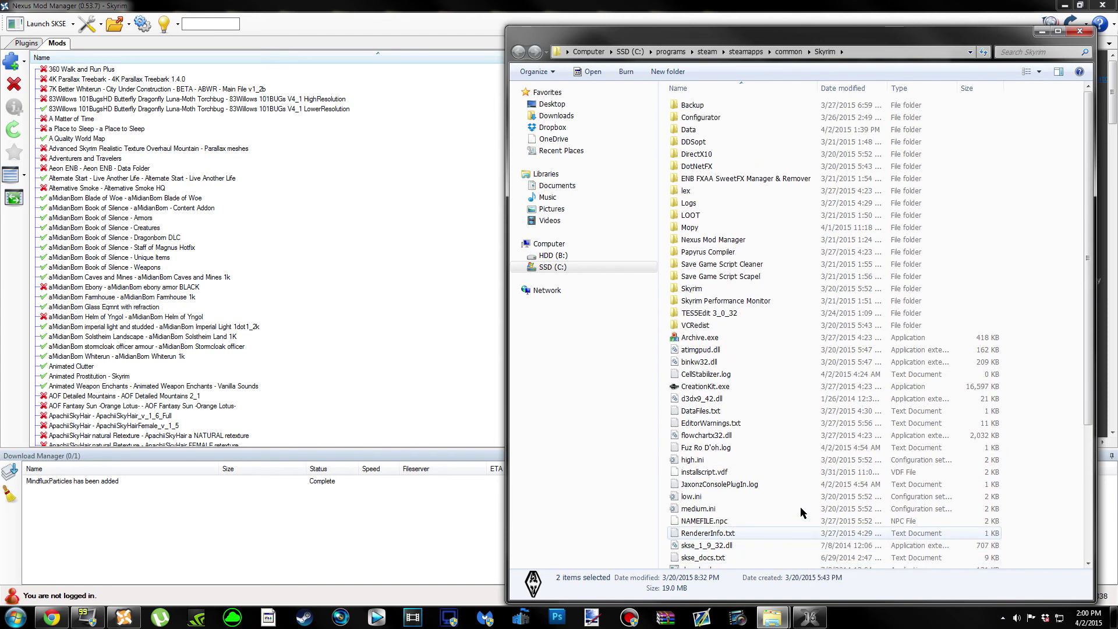
pyautogui.scroll(-3, 801, 501)
pyautogui.scroll(4, 802, 501)
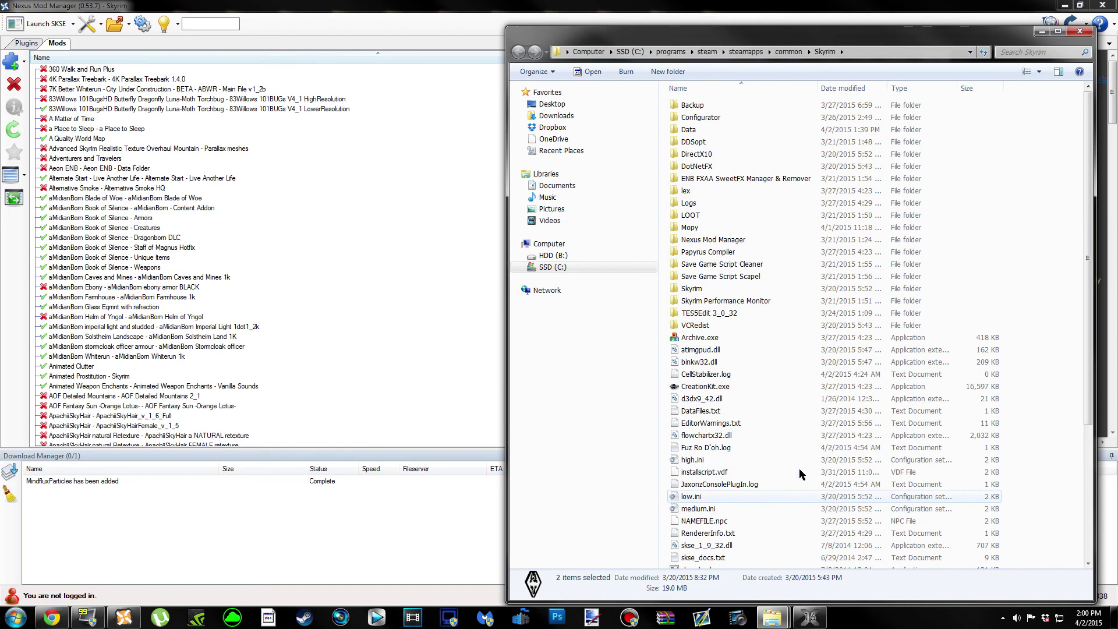
pyautogui.click(1064, 6)
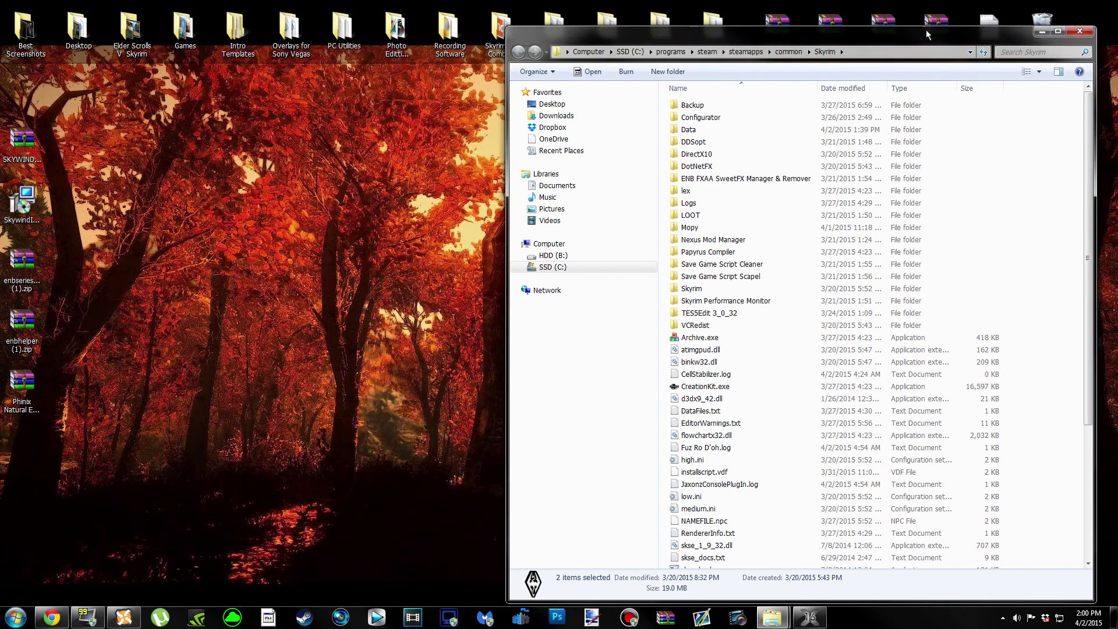
pyautogui.moveTo(897, 39); pyautogui.dragTo(898, 32)
pyautogui.scroll(-5, 812, 358)
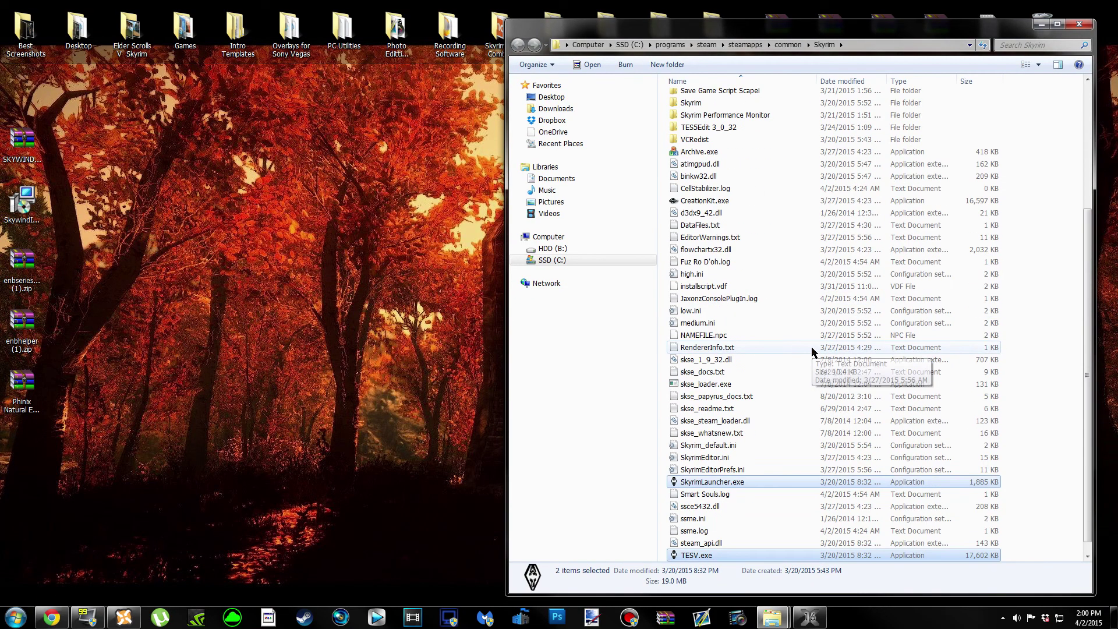
pyautogui.scroll(5, 809, 369)
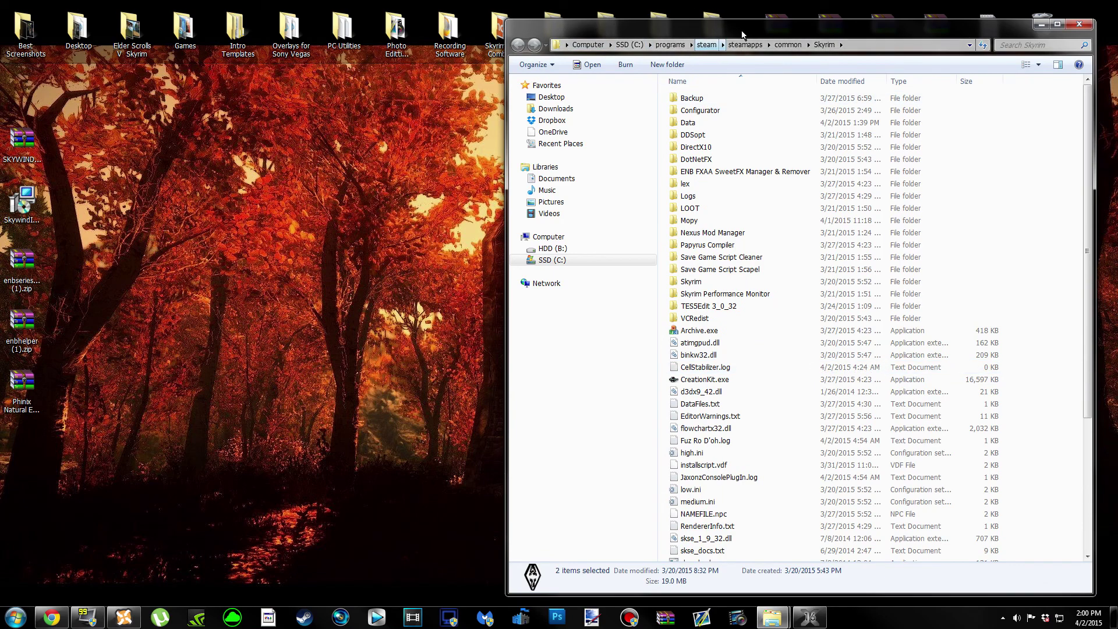
pyautogui.scroll(-4, 791, 302)
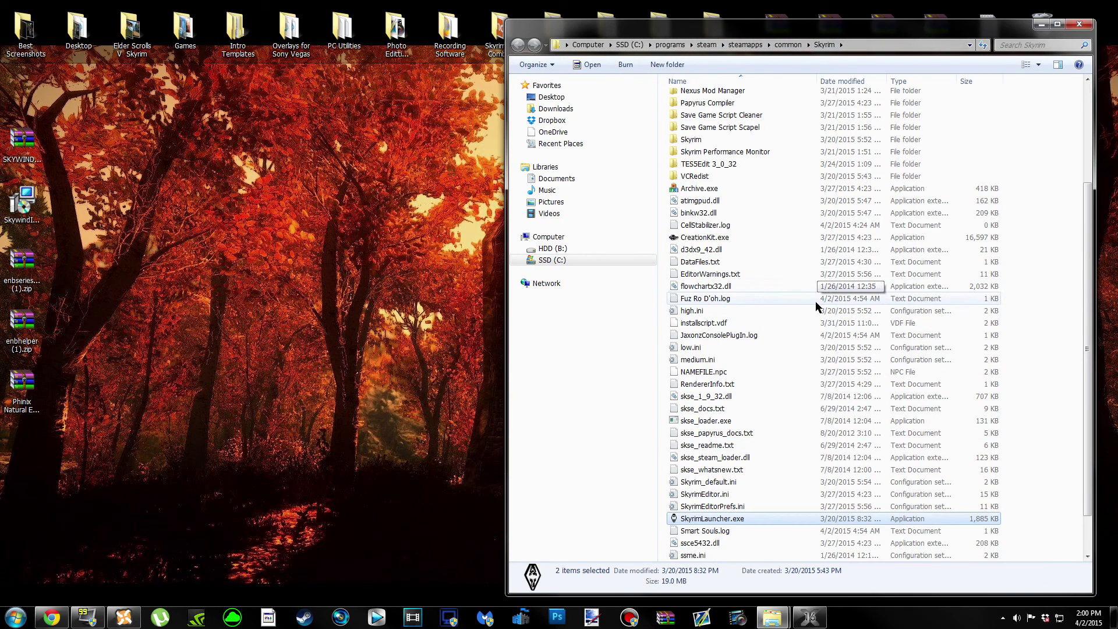
pyautogui.scroll(4, 756, 463)
# Browse the Data folder, go back to the Skyrim folder, and minimize the window.
pyautogui.doubleClick(710, 119)
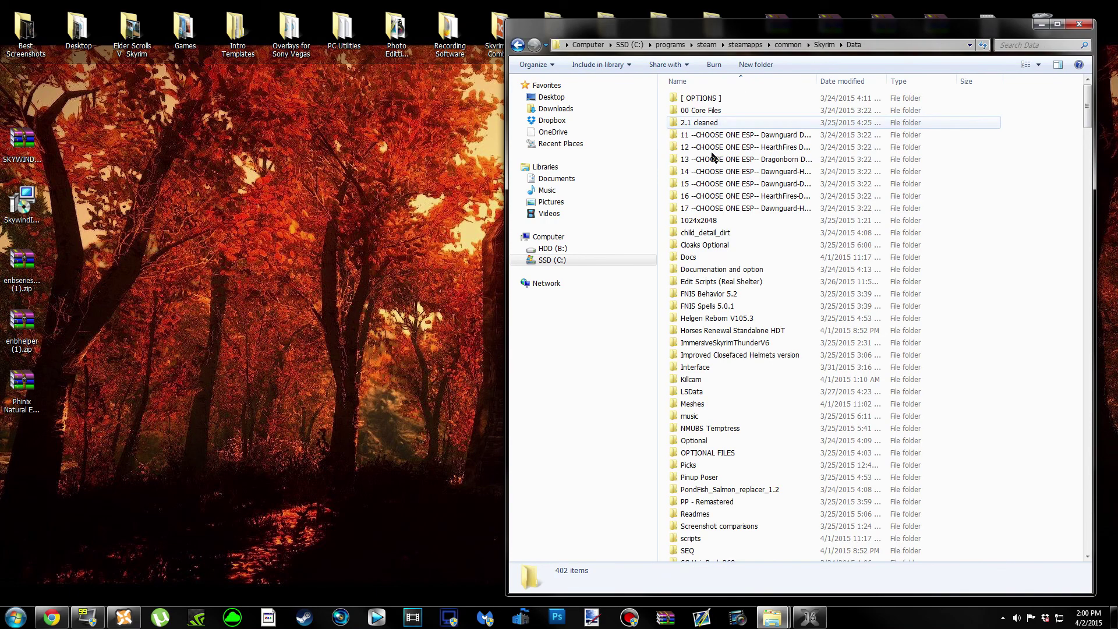
pyautogui.scroll(-9, 745, 279)
pyautogui.scroll(-20, 746, 283)
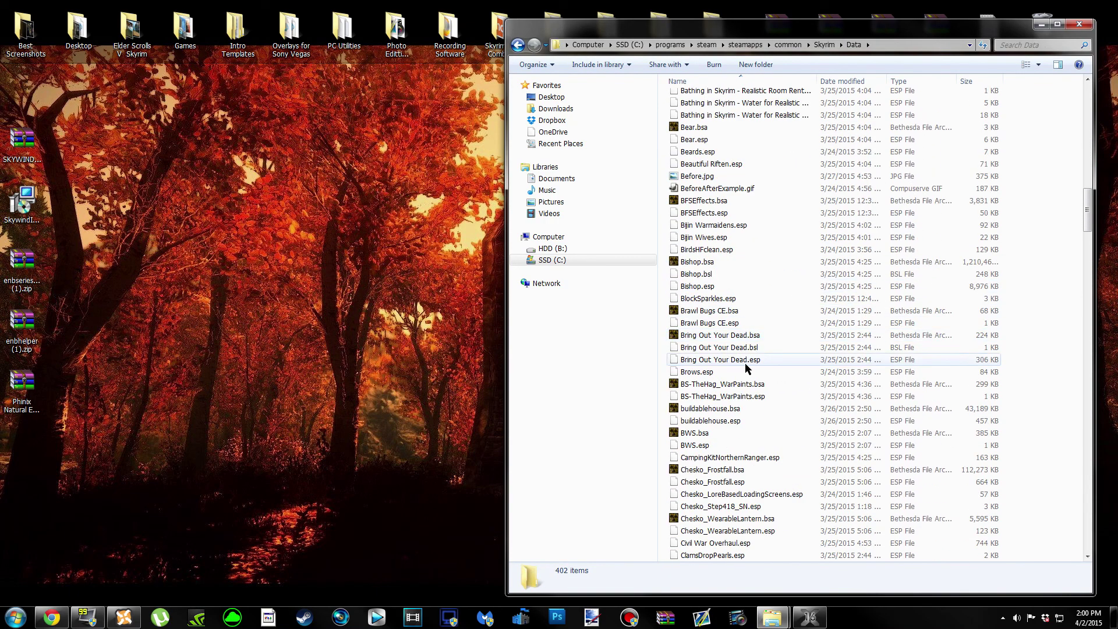
pyautogui.scroll(20, 734, 450)
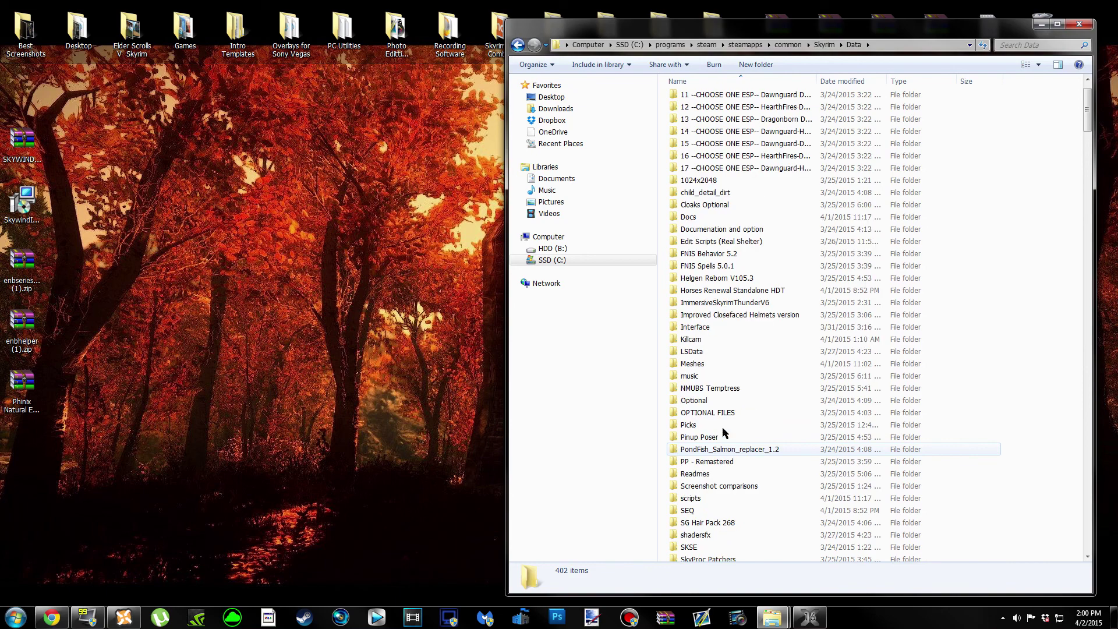
pyautogui.click(525, 44)
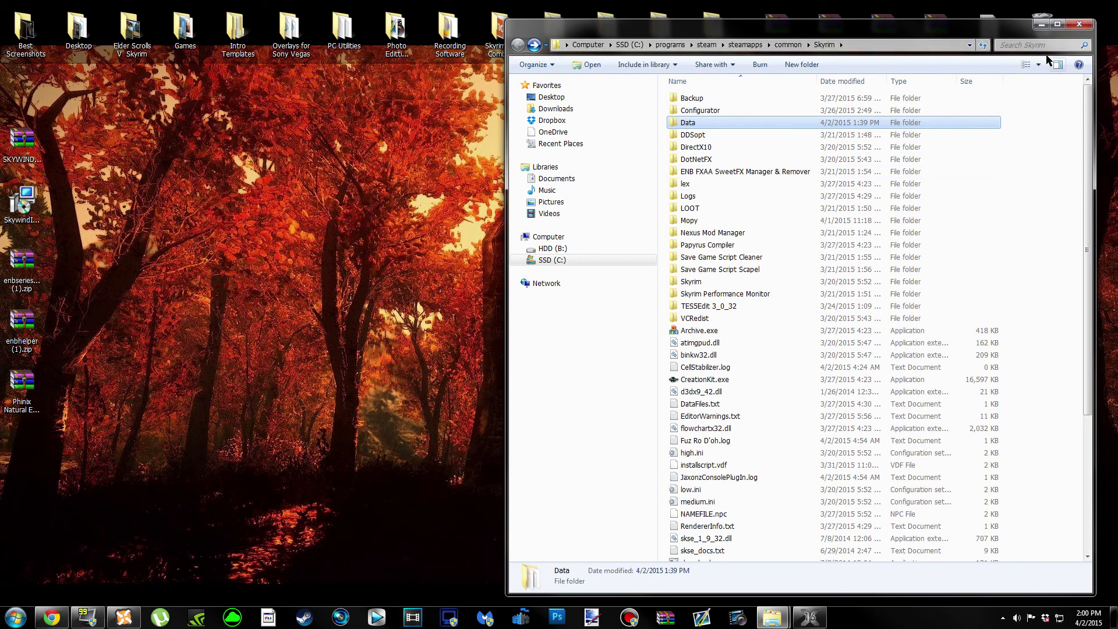
pyautogui.click(1040, 24)
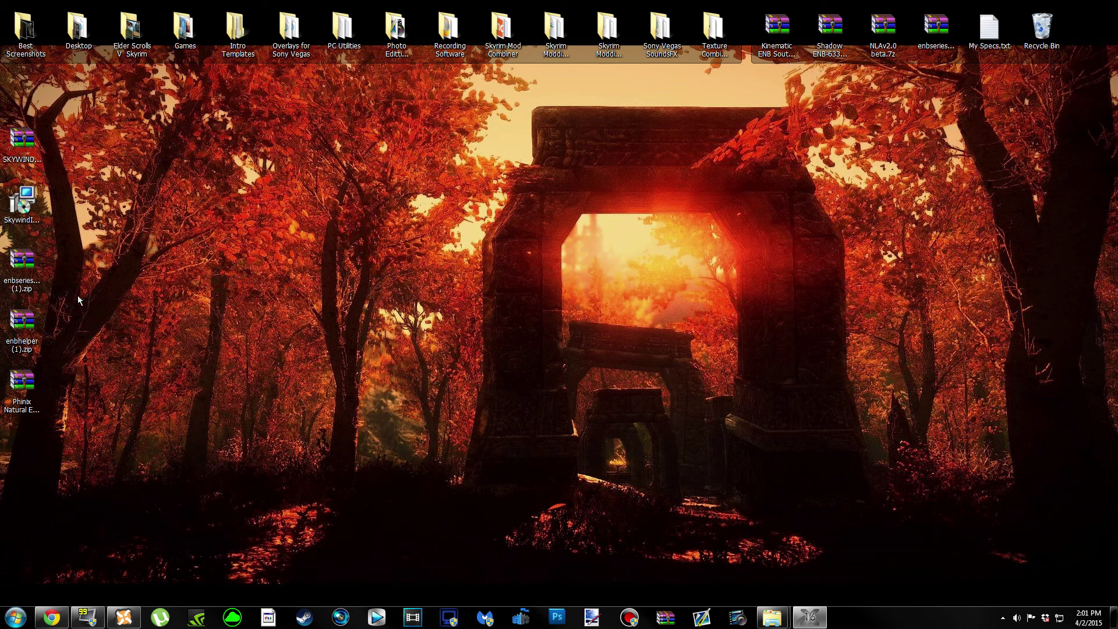
# Extract the enbseries zip with 7-Zip to 'enbseries_skyrim_v0266 (1)\' and delete the zip.
pyautogui.moveTo(63, 250); pyautogui.dragTo(29, 414)
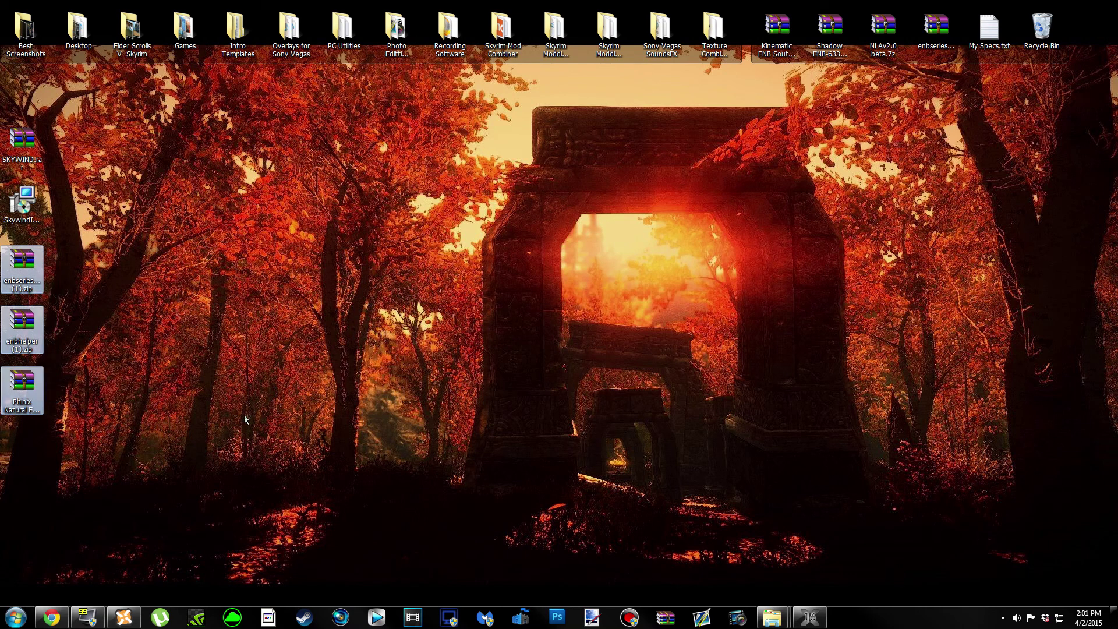
pyautogui.click(196, 414)
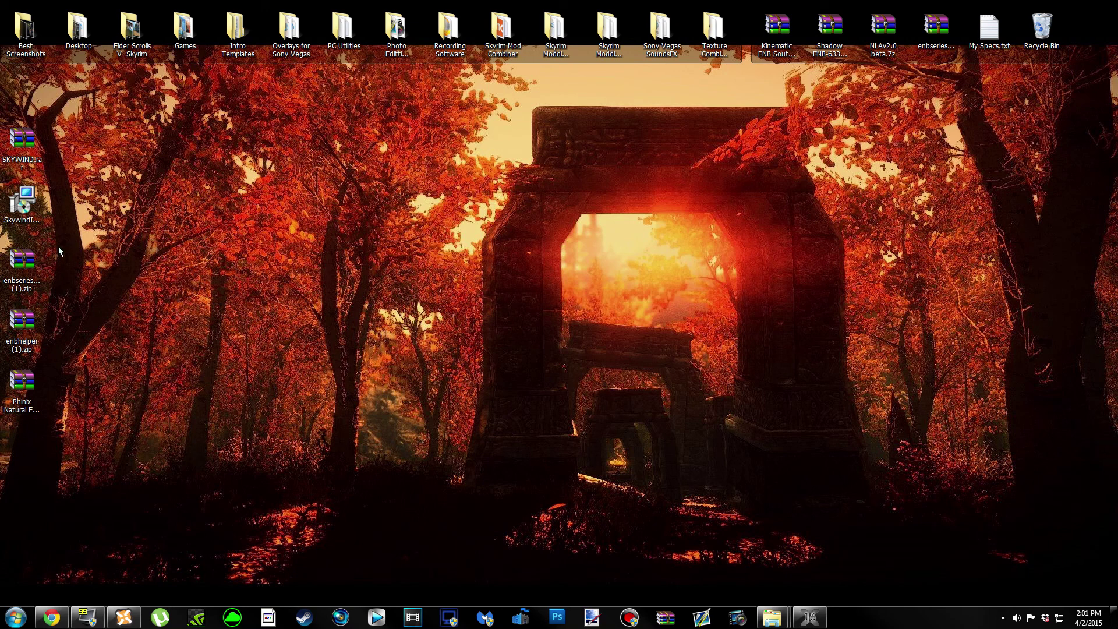
pyautogui.click(21, 263)
pyautogui.rightClick(22, 263)
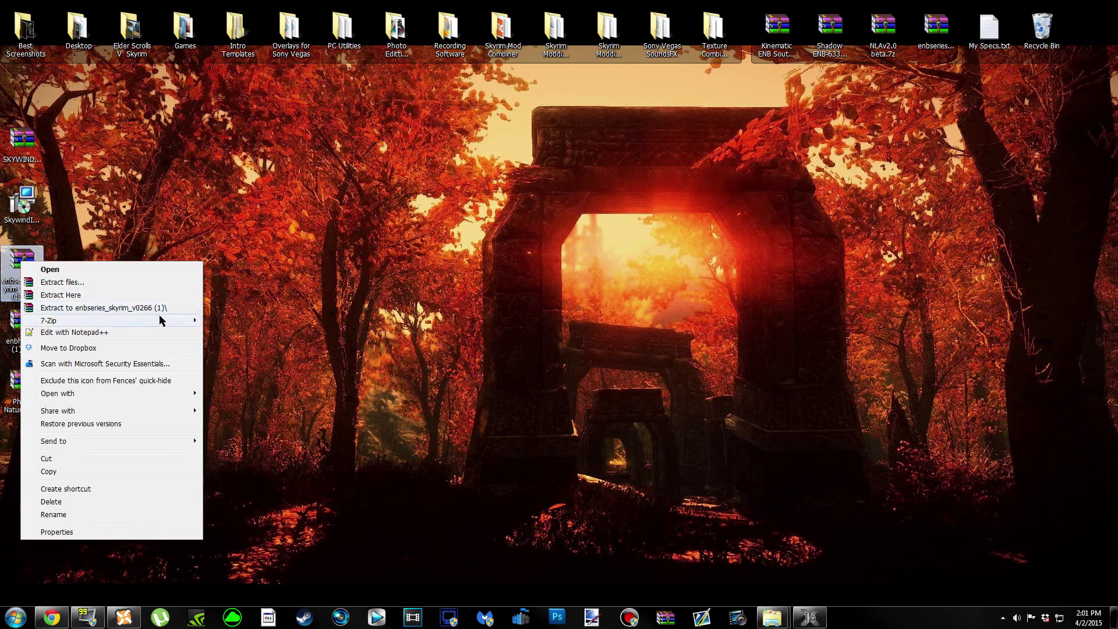
pyautogui.moveTo(160, 315)
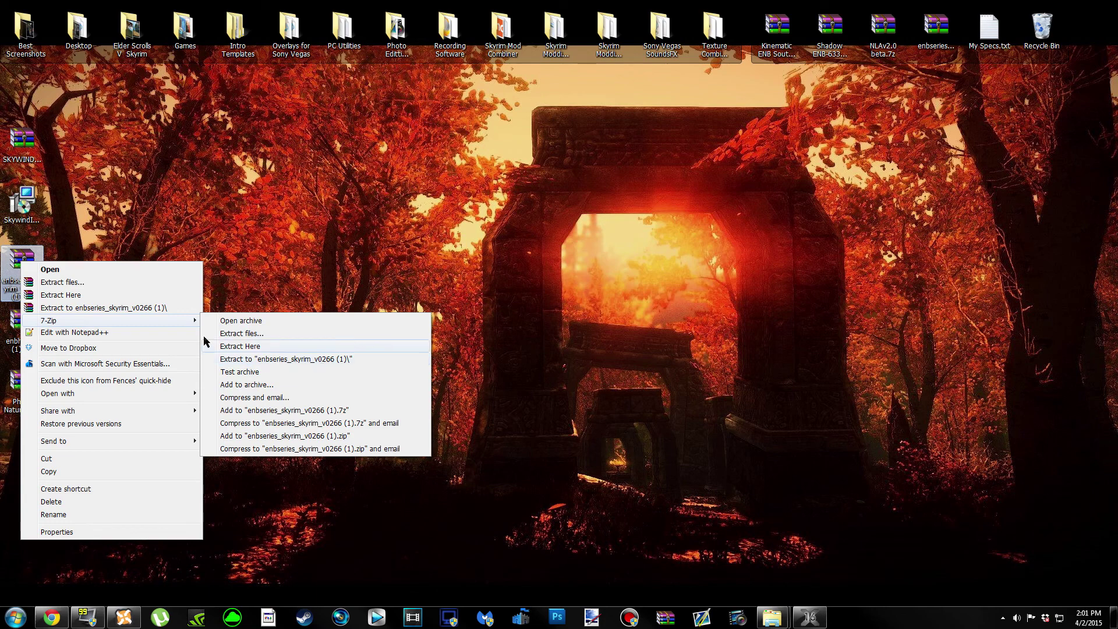
pyautogui.click(156, 308)
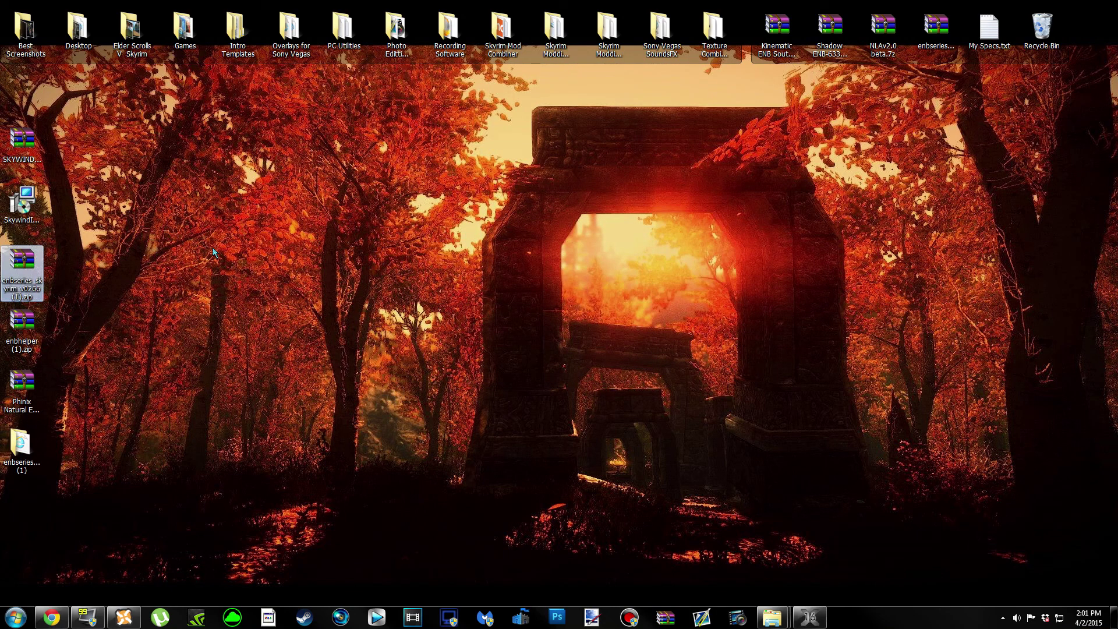
pyautogui.press('Delete')
pyautogui.press('Return')
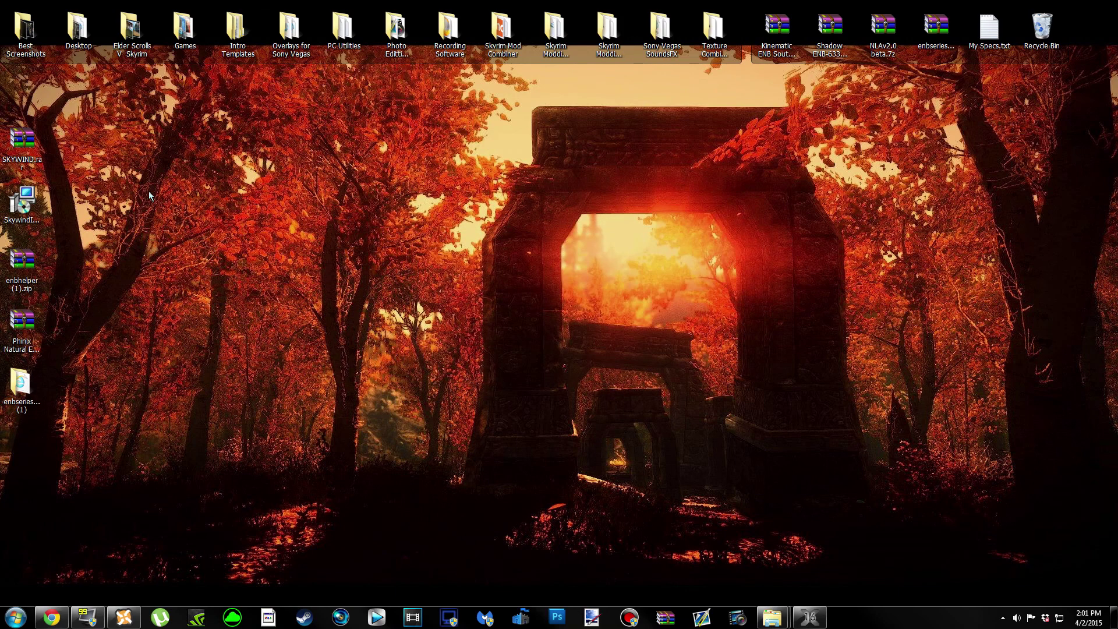
# Extract the enbhelper archive into its own desktop folder and delete the zip.
pyautogui.rightClick(30, 267)
pyautogui.click(116, 309)
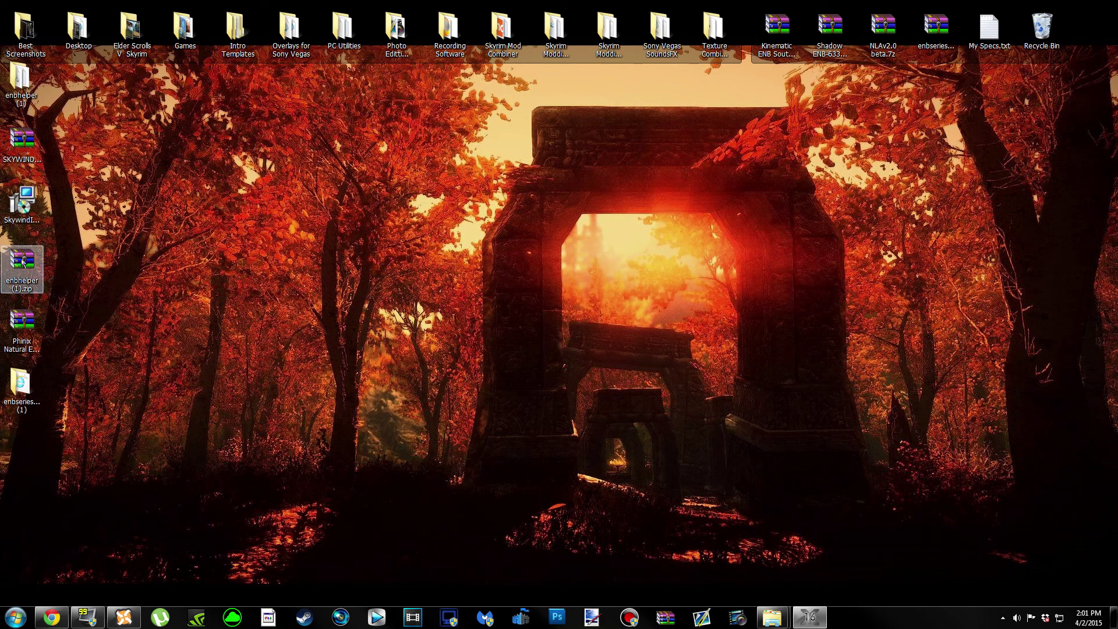
pyautogui.press('Delete')
pyautogui.press('Return')
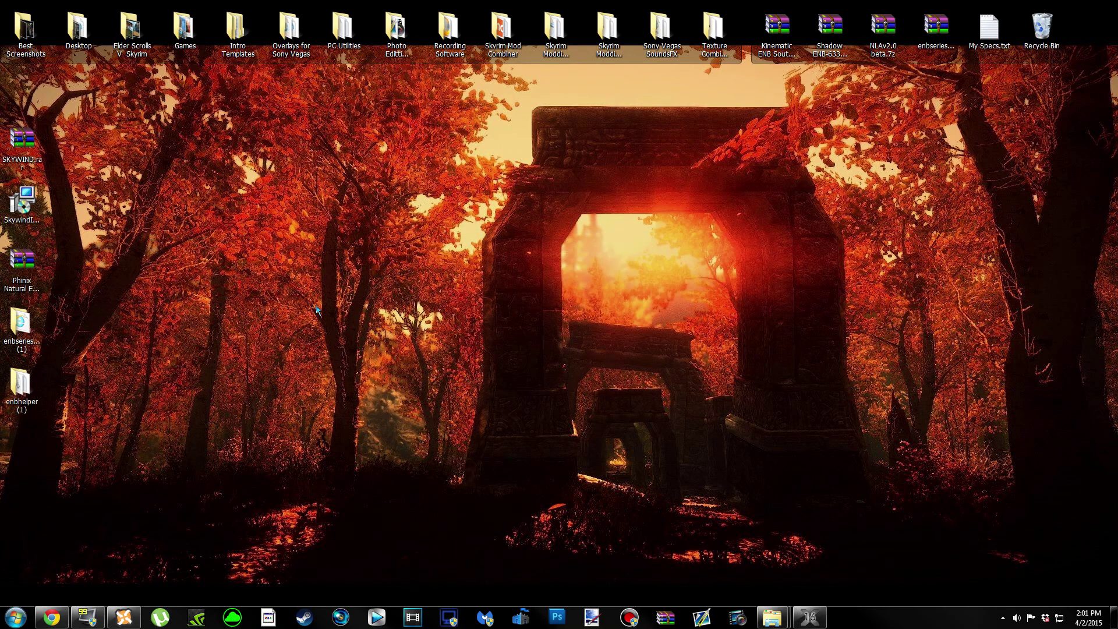
# Extract the Phinix Natural ENB archive into its own desktop folder and delete the zip.
pyautogui.rightClick(29, 260)
pyautogui.click(123, 305)
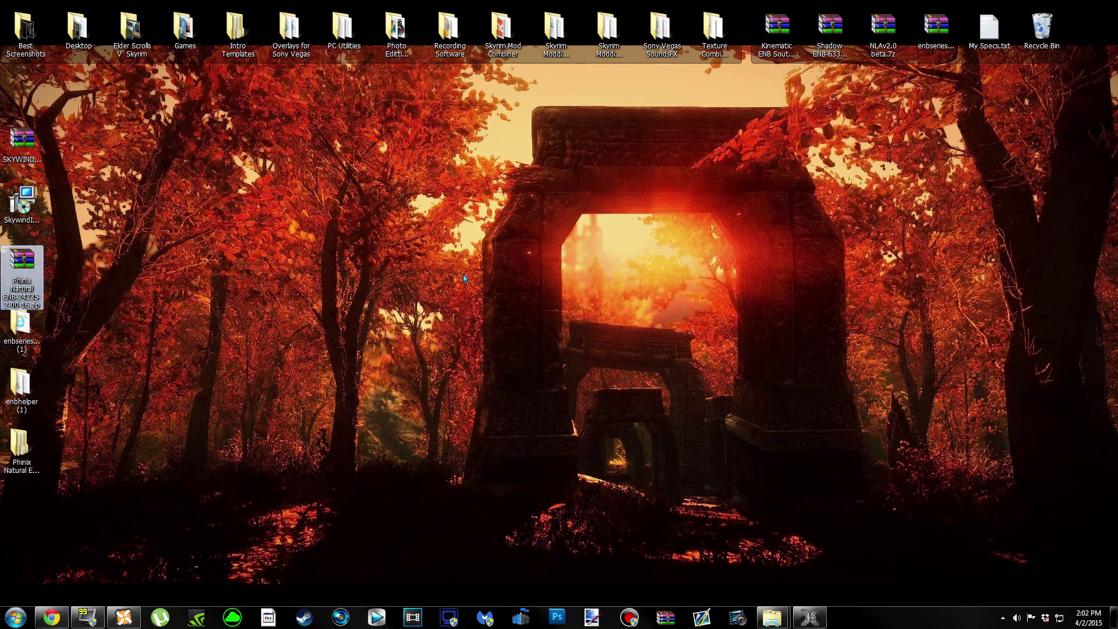
pyautogui.press('Delete')
pyautogui.press('Return')
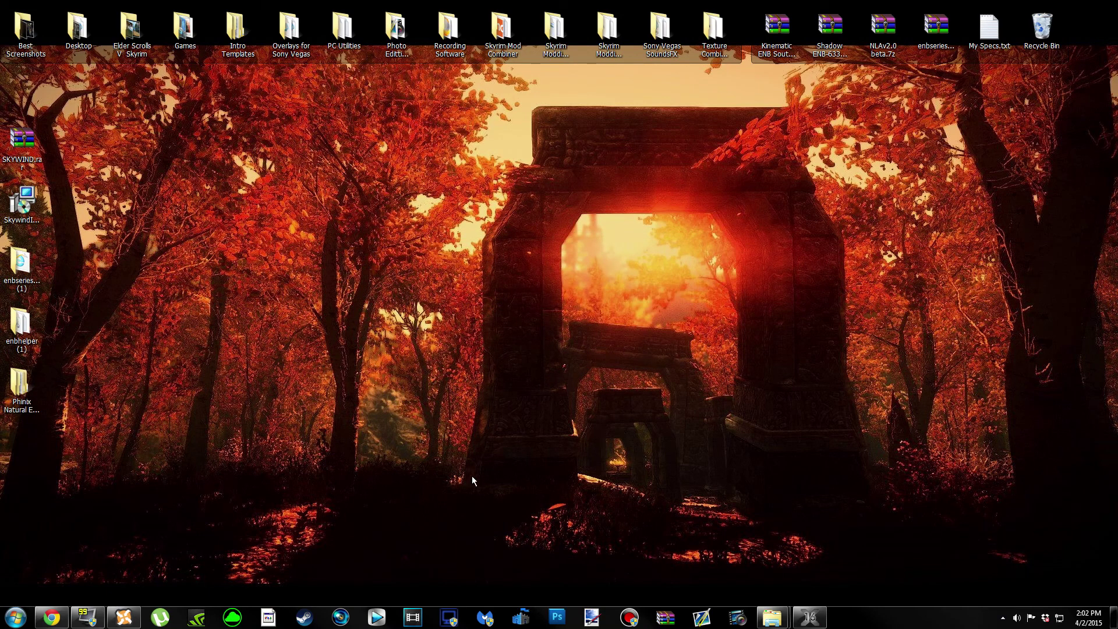
# Copy all 17 files from the Phinix Natural ENB 1-ToSkyrimFolder.
pyautogui.moveTo(772, 616)
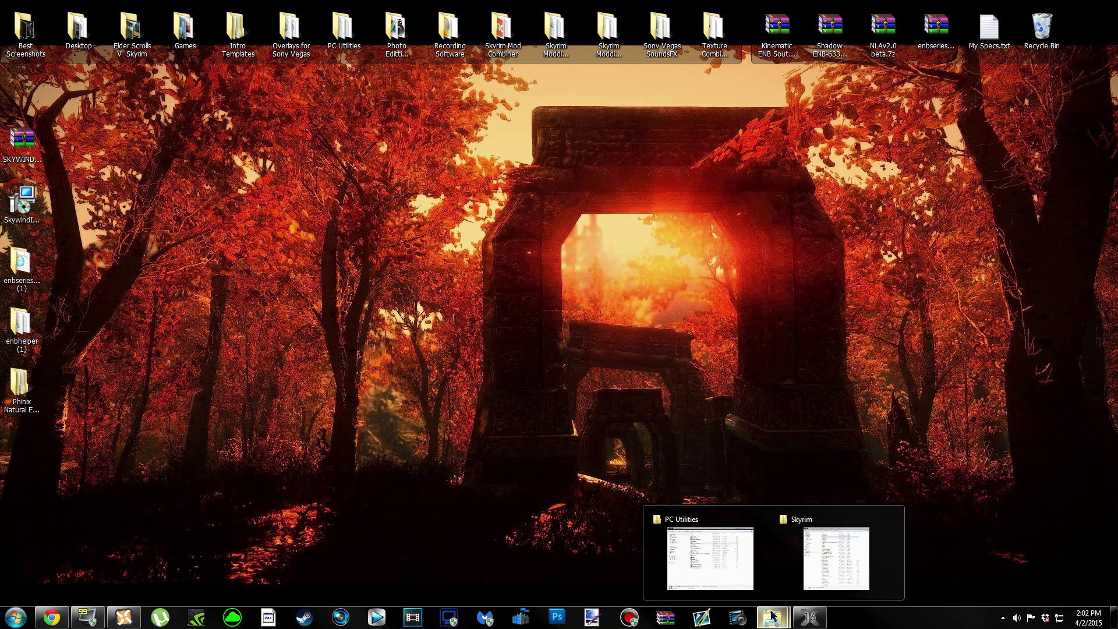
pyautogui.moveTo(828, 559)
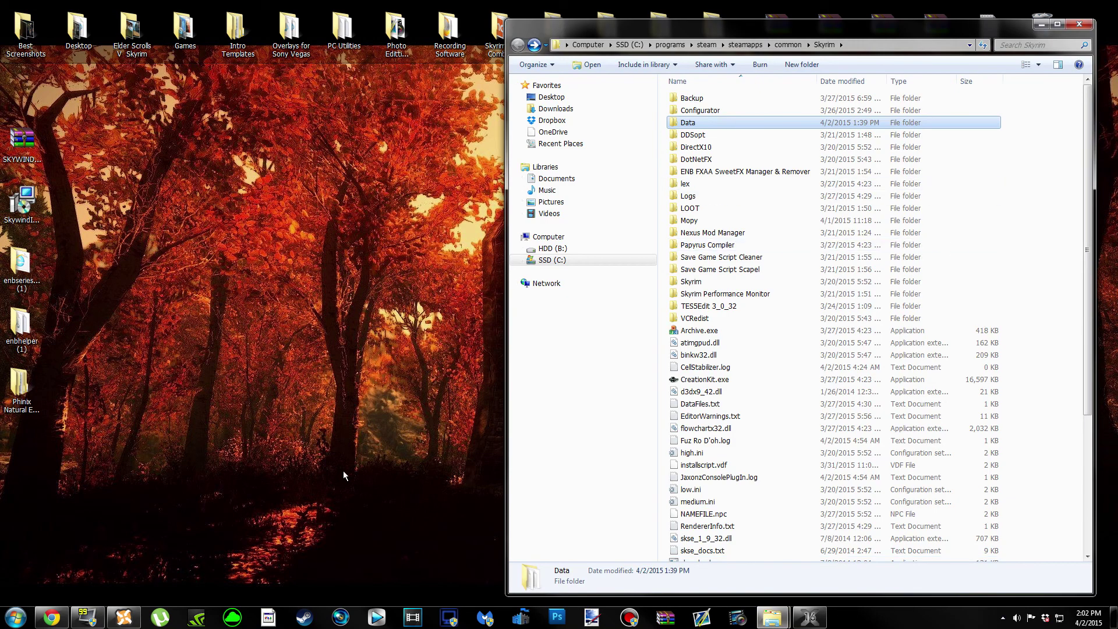
pyautogui.doubleClick(22, 388)
pyautogui.moveTo(698, 14); pyautogui.dragTo(197, 25)
pyautogui.click(230, 95)
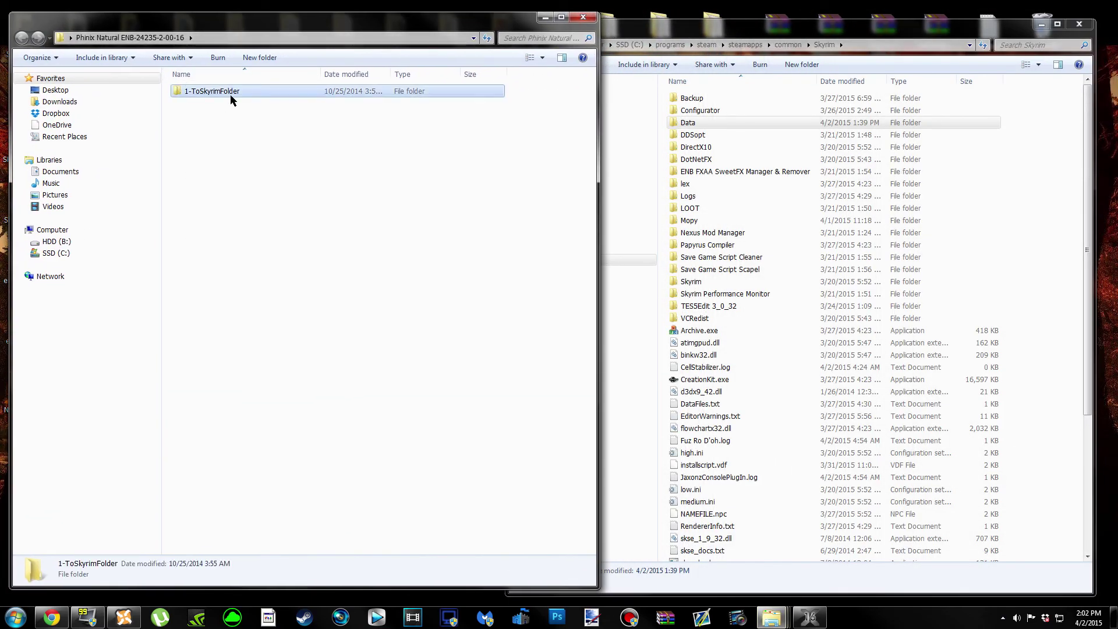
pyautogui.doubleClick(229, 94)
pyautogui.moveTo(379, 337); pyautogui.dragTo(192, 88)
pyautogui.rightClick(309, 215)
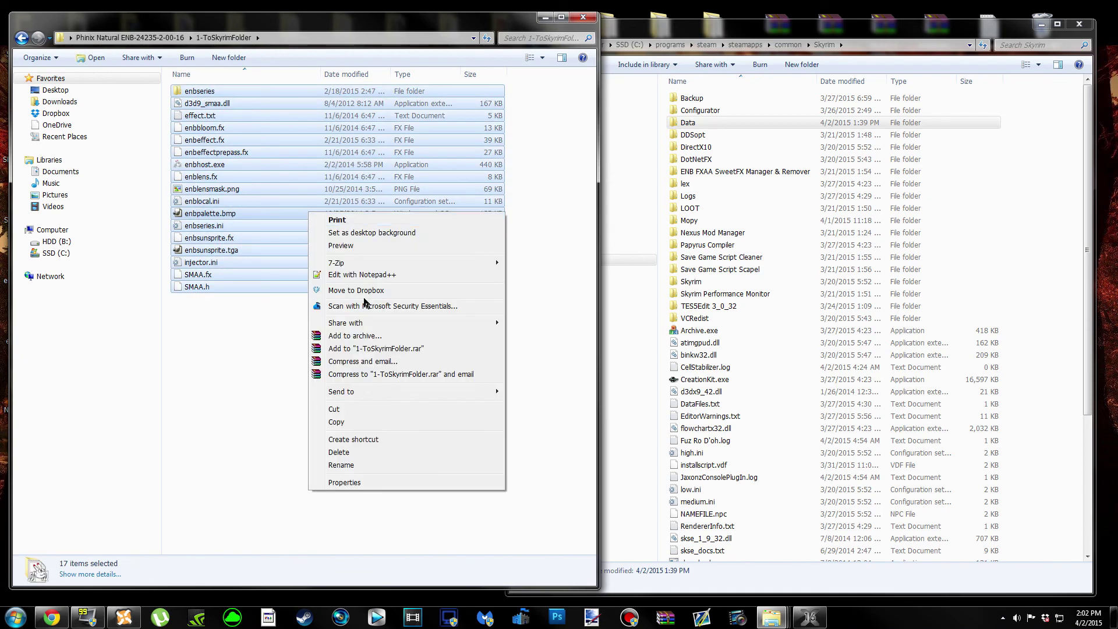
pyautogui.click(382, 420)
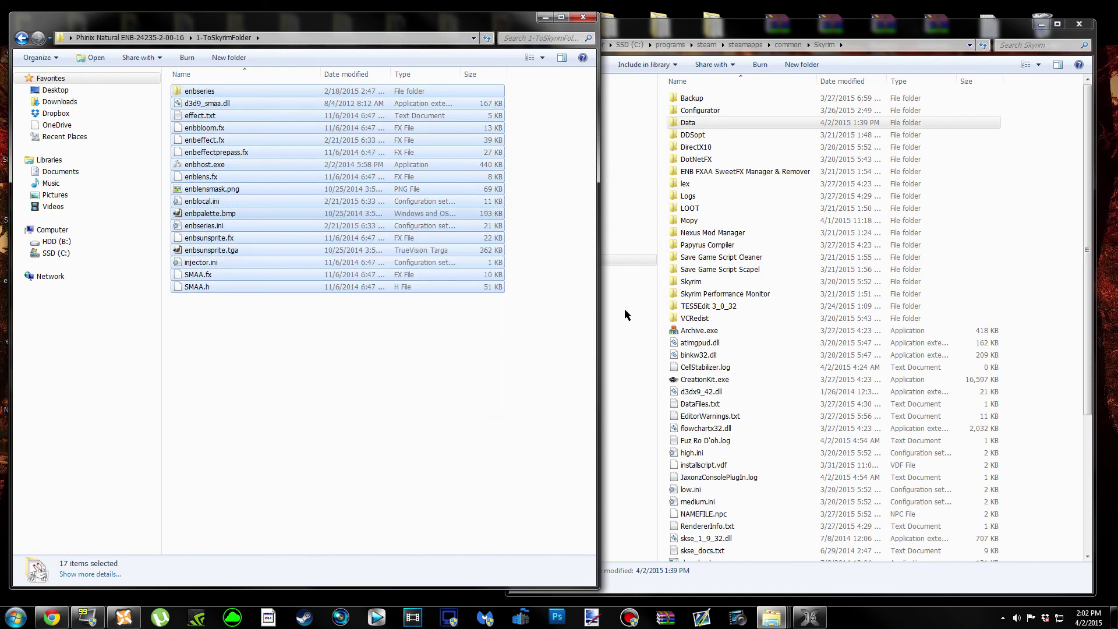
# Paste the 17 ENB files into the Skyrim game folder and close the Phinix window.
pyautogui.rightClick(663, 356)
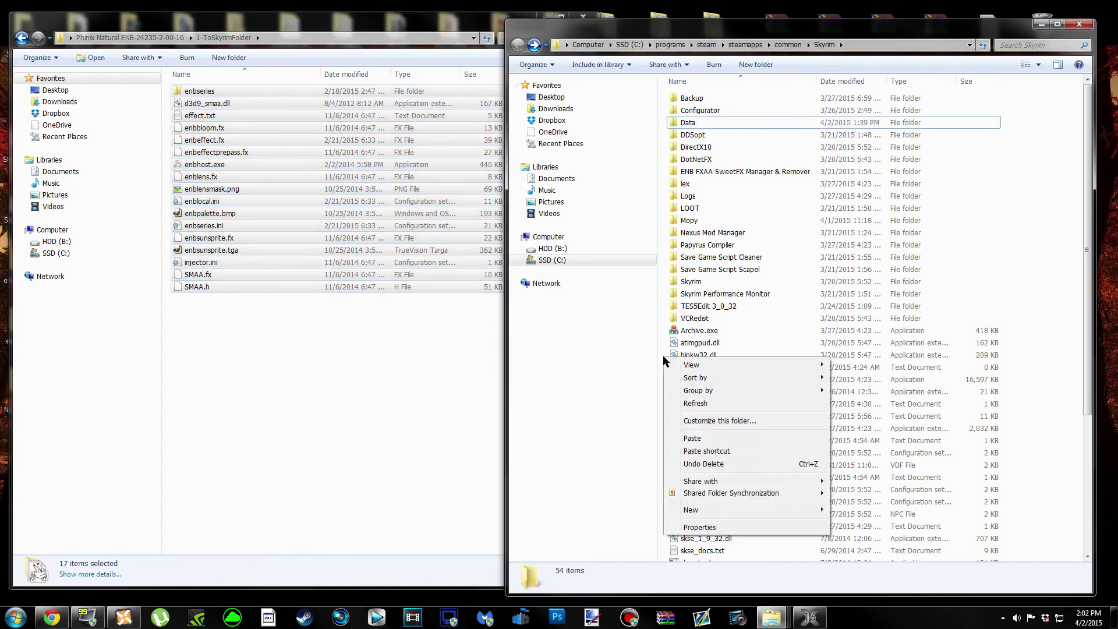
pyautogui.click(687, 434)
pyautogui.click(337, 390)
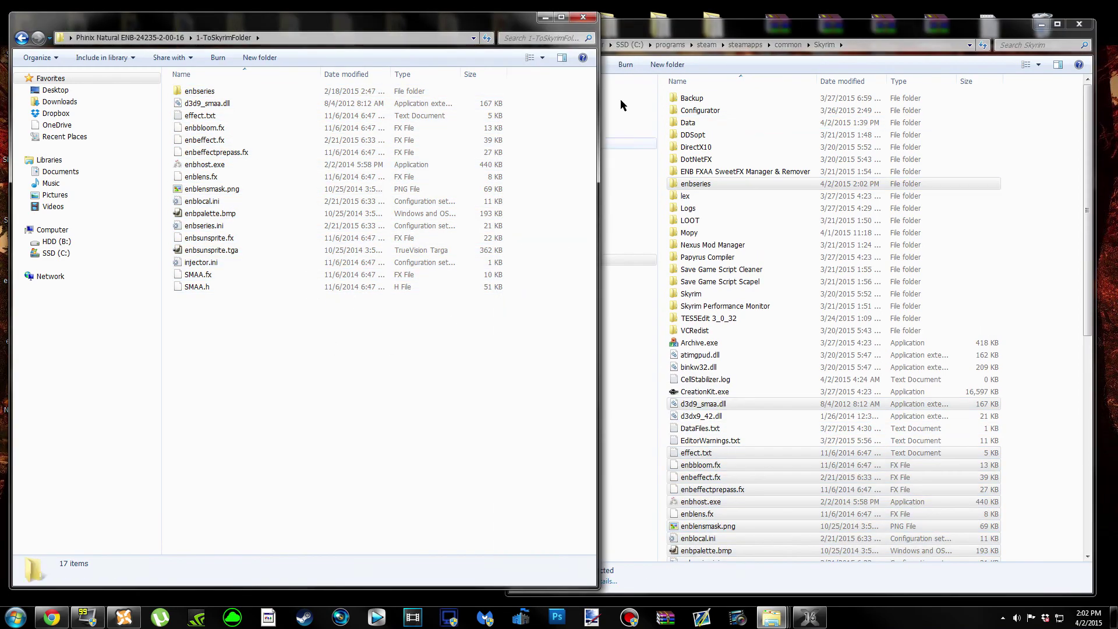
pyautogui.click(583, 17)
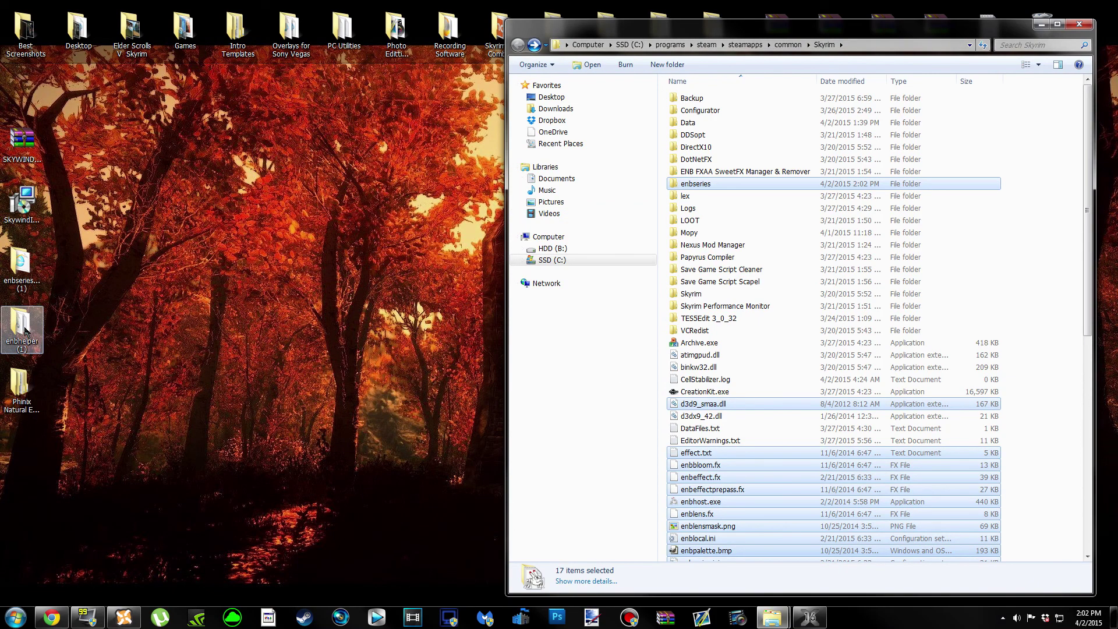
# Copy enbhelper.dll from the extracted enbhelper folder.
pyautogui.doubleClick(26, 331)
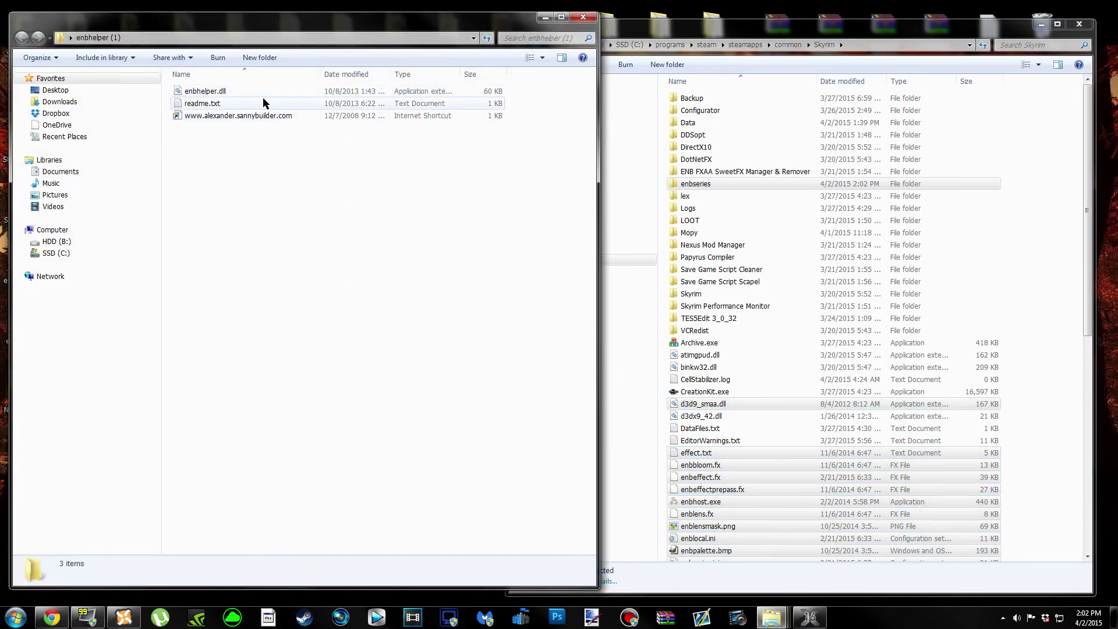
pyautogui.rightClick(267, 92)
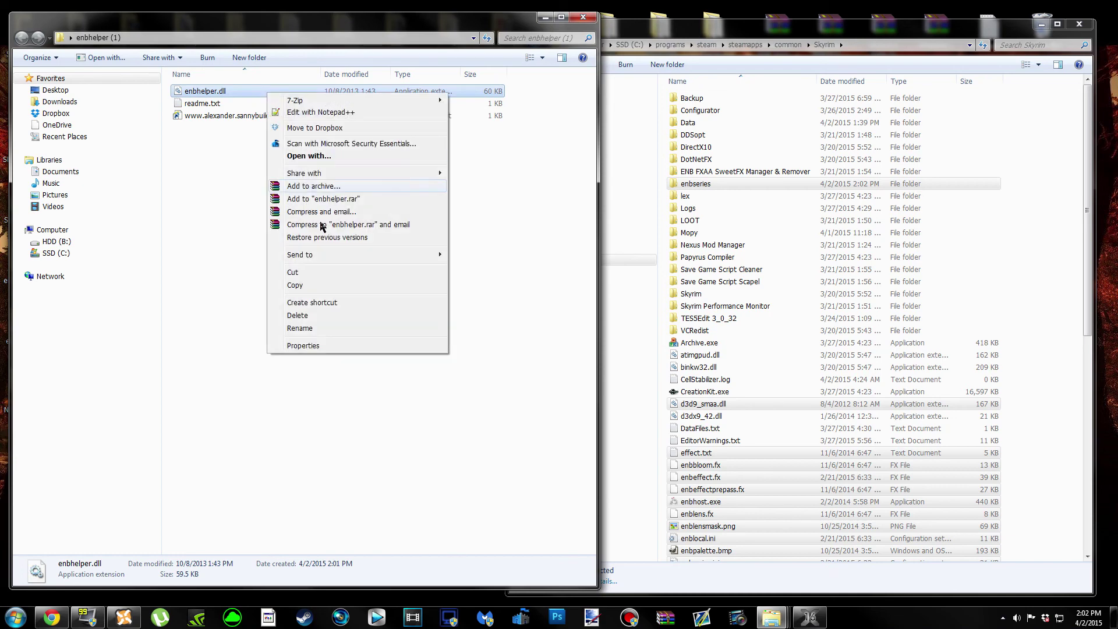
pyautogui.click(320, 284)
# Paste enbhelper.dll into Skyrim's enbseries folder, go back, and close the enbhelper window.
pyautogui.click(844, 30)
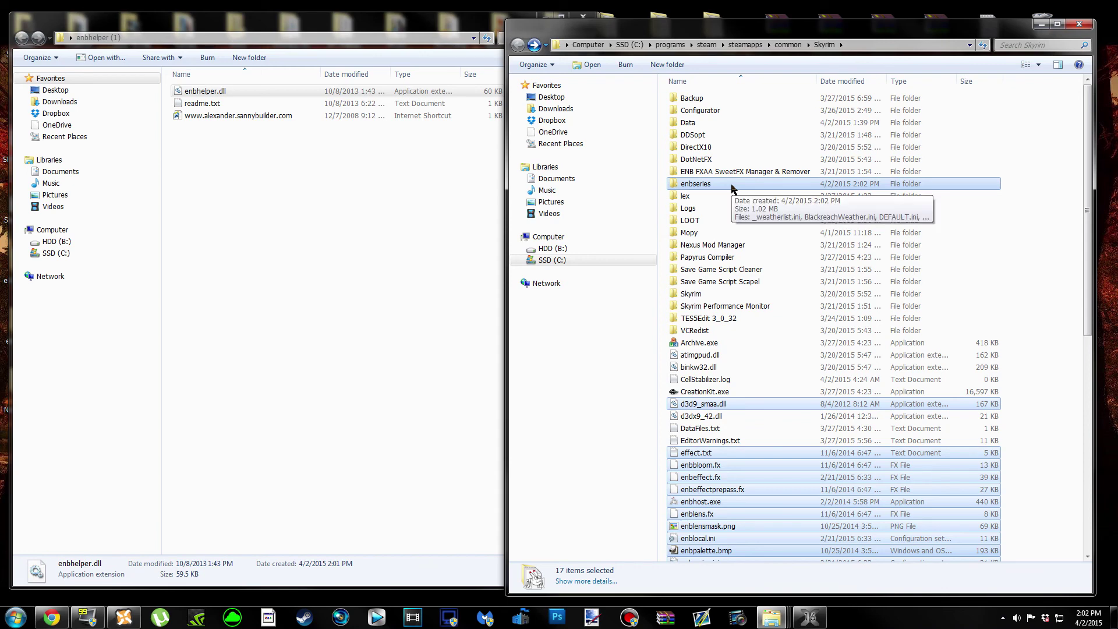
pyautogui.doubleClick(732, 186)
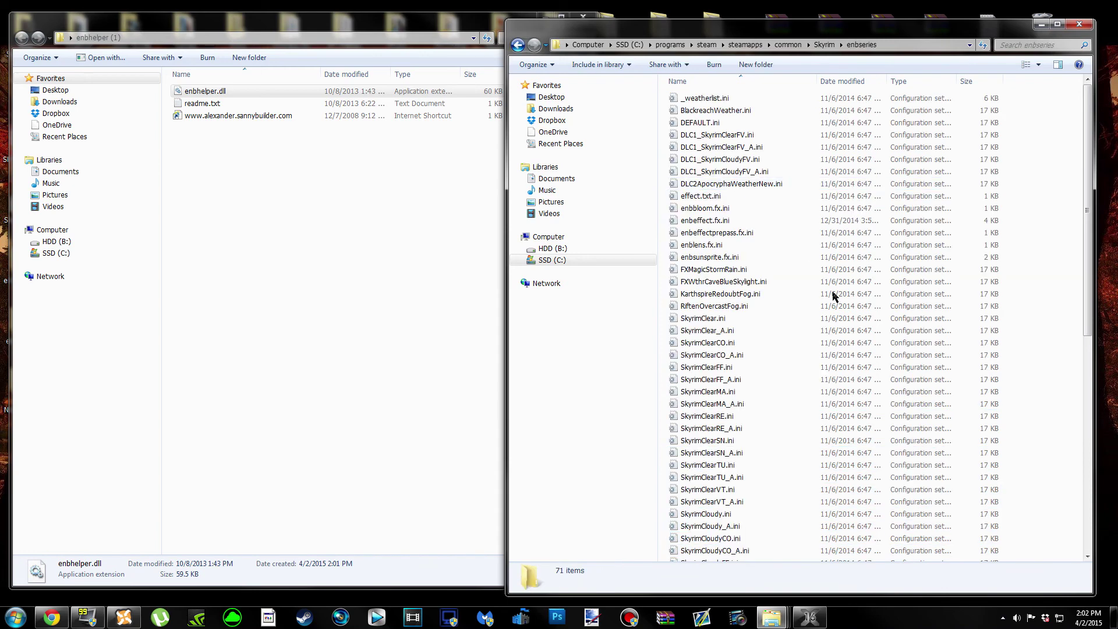
pyautogui.rightClick(666, 329)
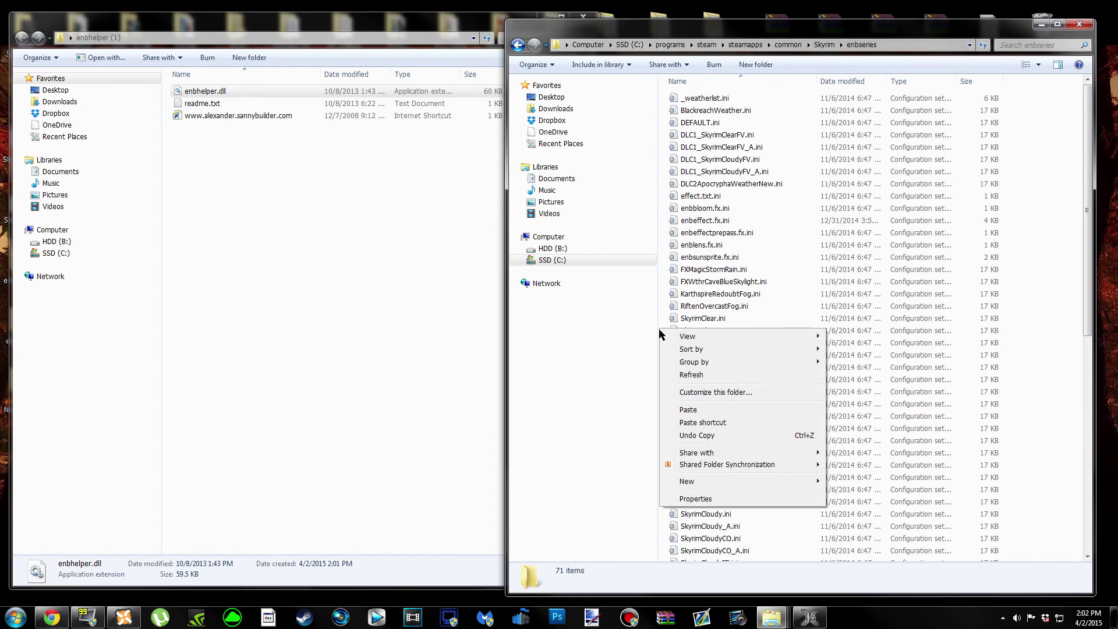
pyautogui.click(712, 408)
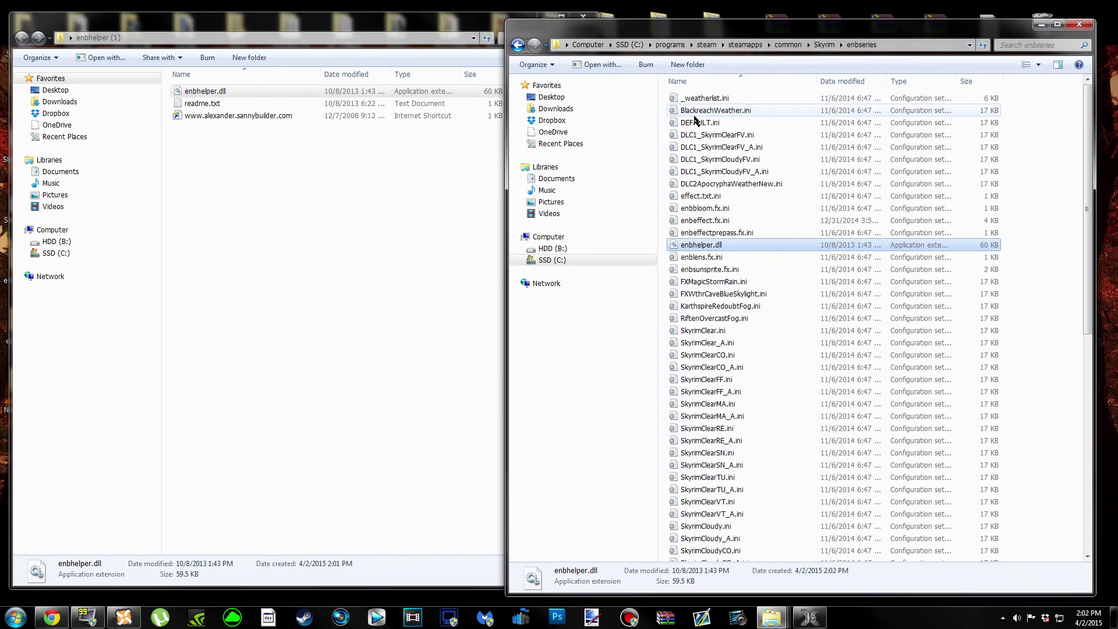
pyautogui.click(517, 45)
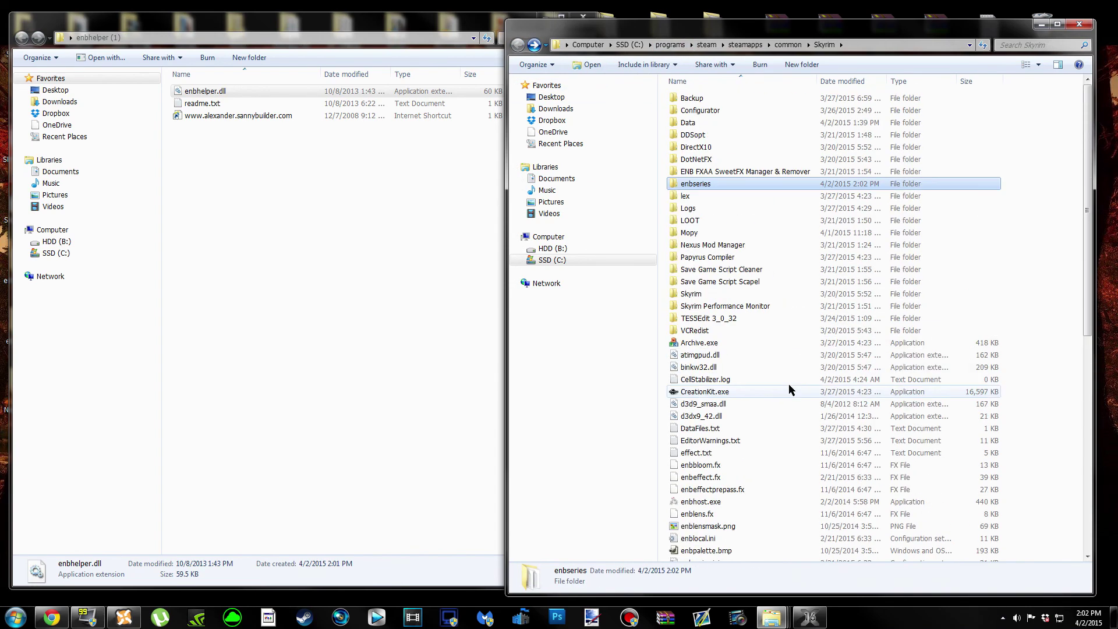
pyautogui.click(345, 275)
pyautogui.click(583, 17)
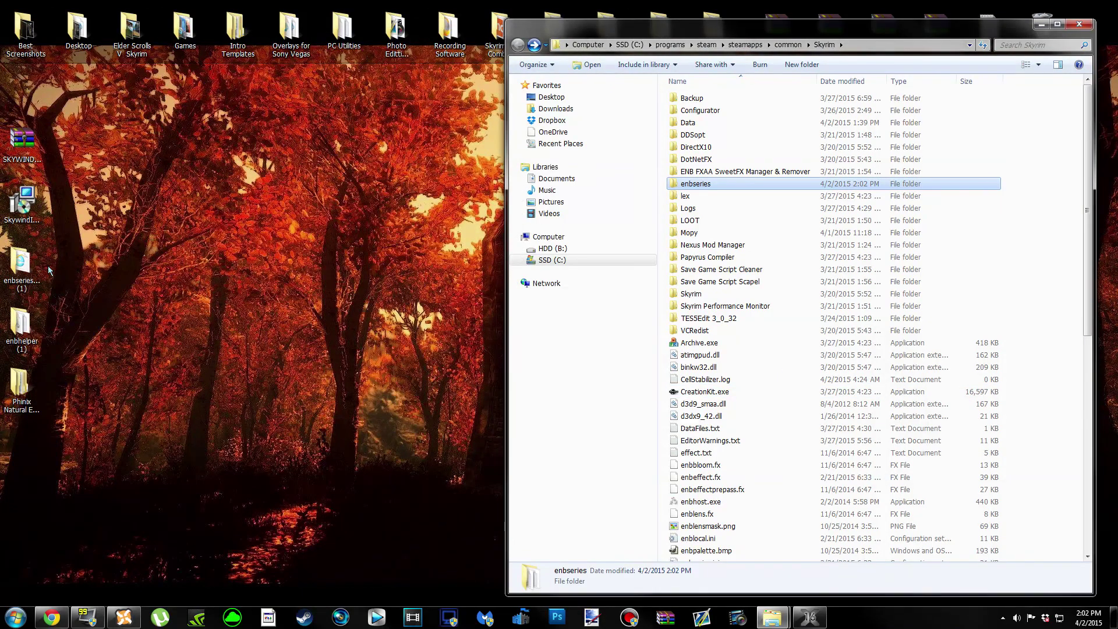
# Copy d3d9.dll from enbseries_skyrim_v0266 (1)\WrapperVersion into the Skyrim game folder.
pyautogui.doubleClick(21, 276)
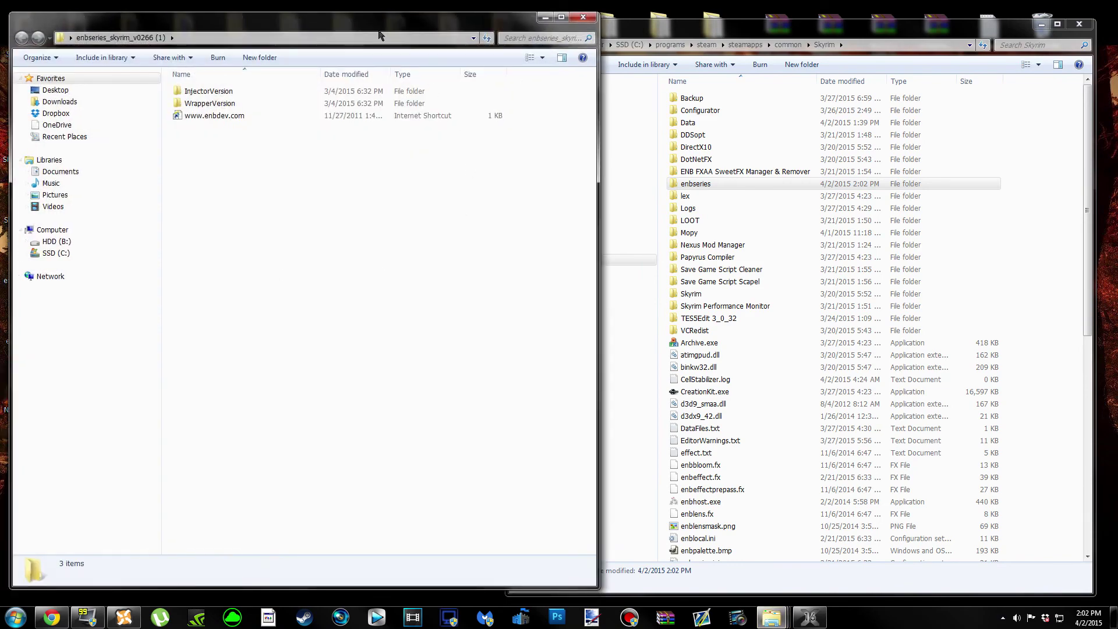
pyautogui.doubleClick(250, 102)
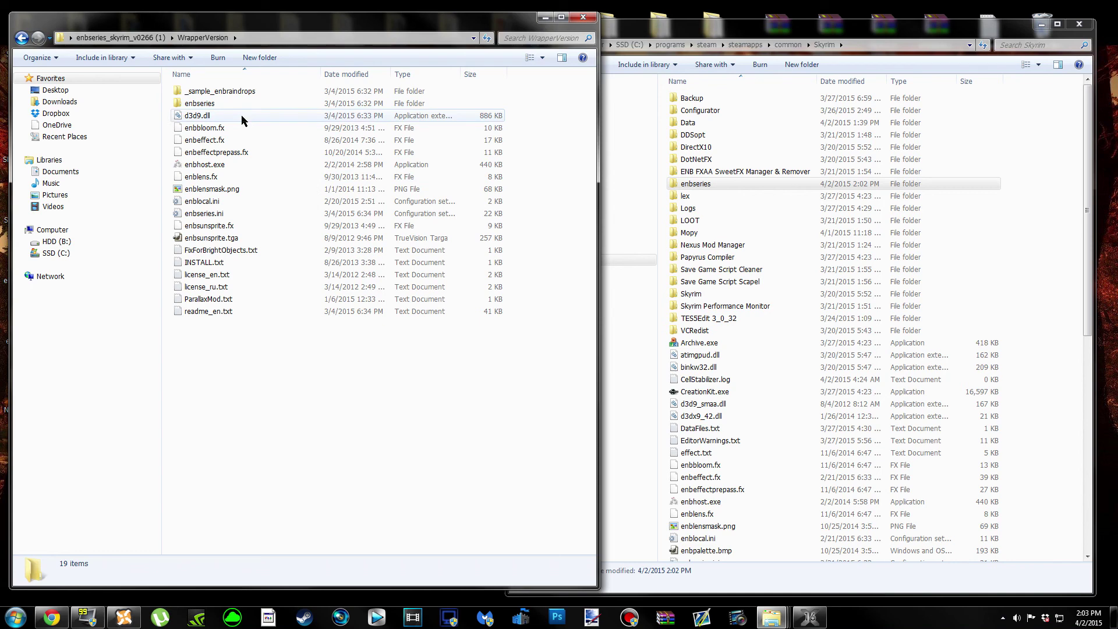
pyautogui.click(241, 114)
pyautogui.rightClick(241, 115)
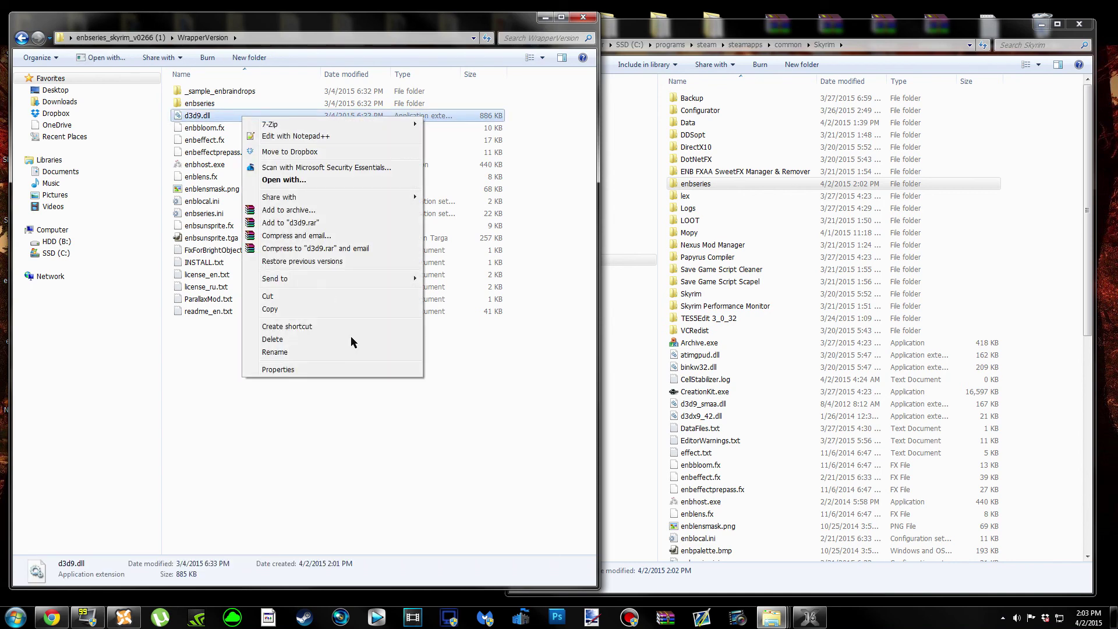
pyautogui.click(329, 309)
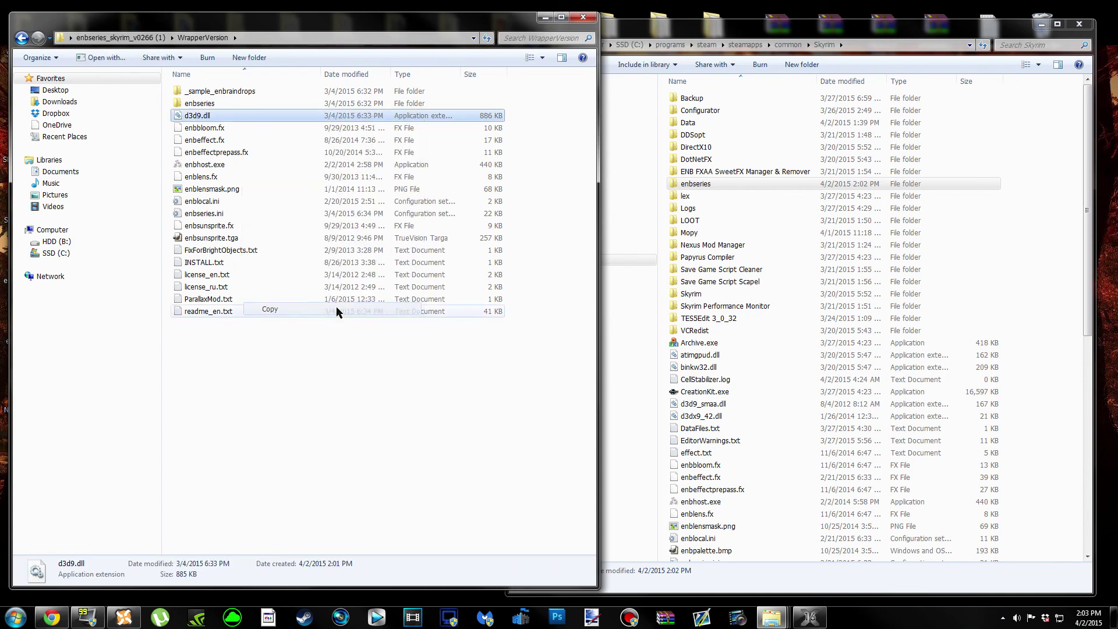
pyautogui.rightClick(661, 313)
pyautogui.click(669, 383)
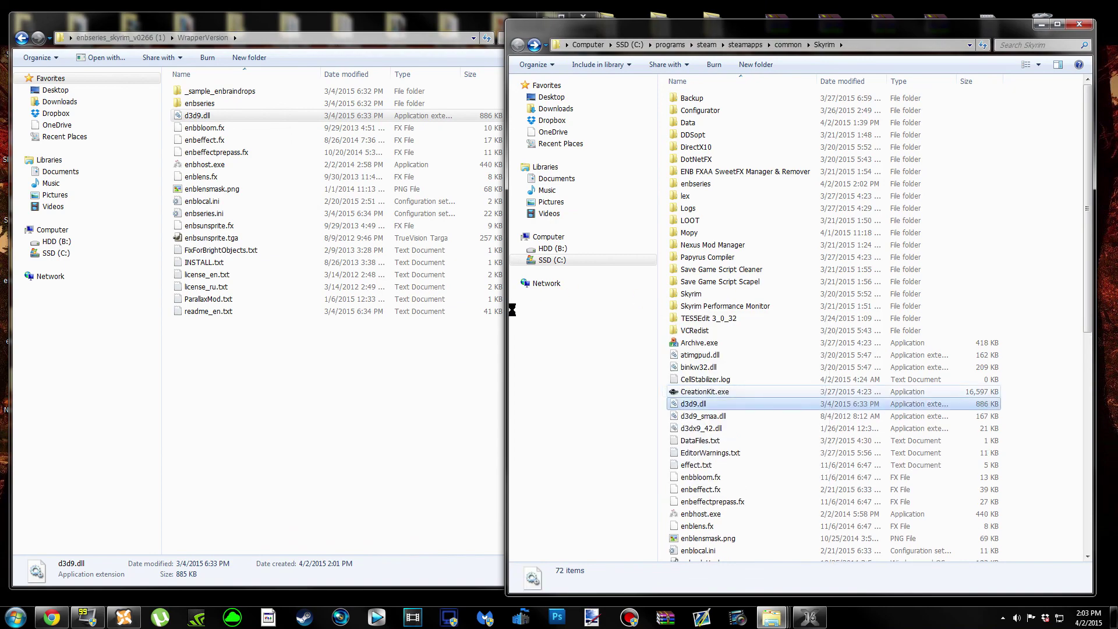
# Close the WrapperVersion window and delete the three extracted folders from the desktop.
pyautogui.click(387, 408)
pyautogui.click(583, 16)
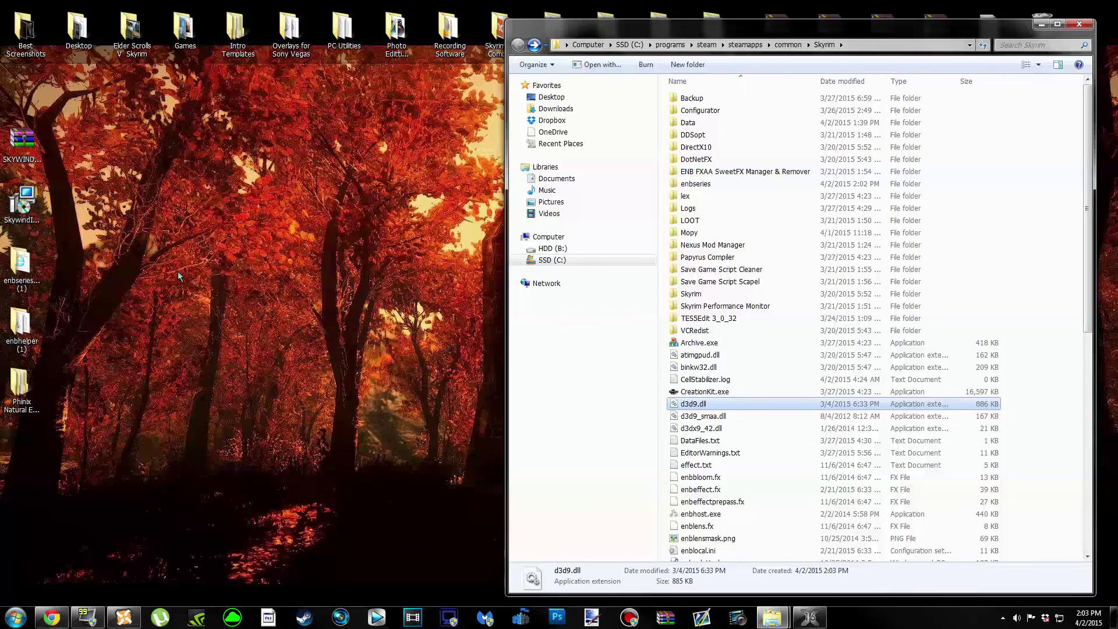
pyautogui.moveTo(26, 258); pyautogui.dragTo(160, 406)
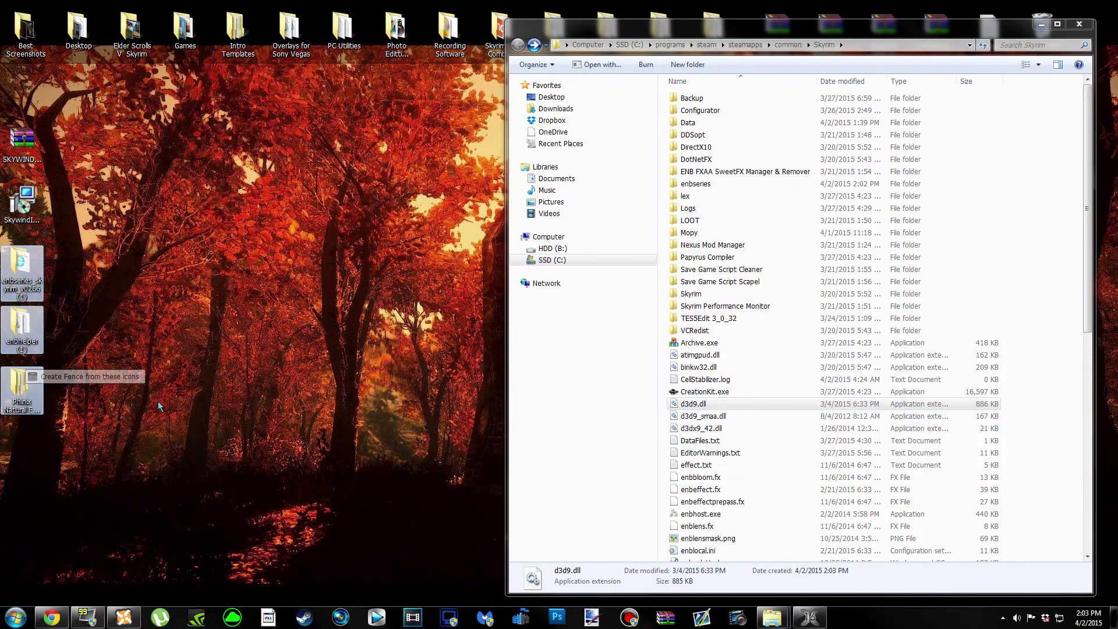
pyautogui.press('Delete')
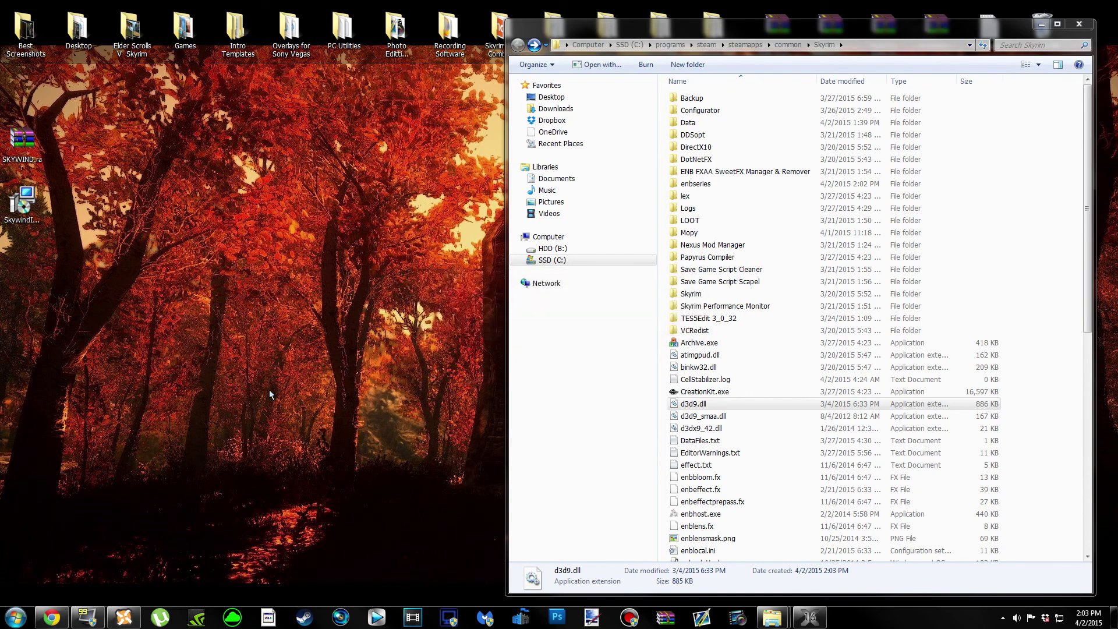
pyautogui.click(51, 617)
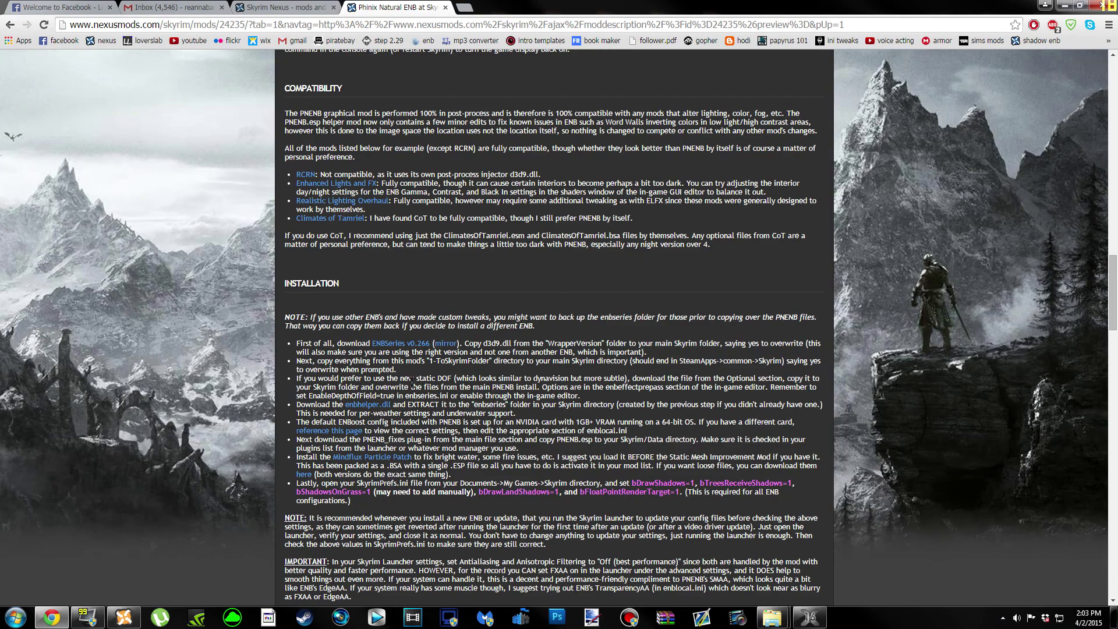
# Filter the NMM mod list by 'mind' and 'part' to confirm MindfluxParticles, then minimize NMM and browser.
pyautogui.scroll(-2, 472, 352)
pyautogui.click(124, 617)
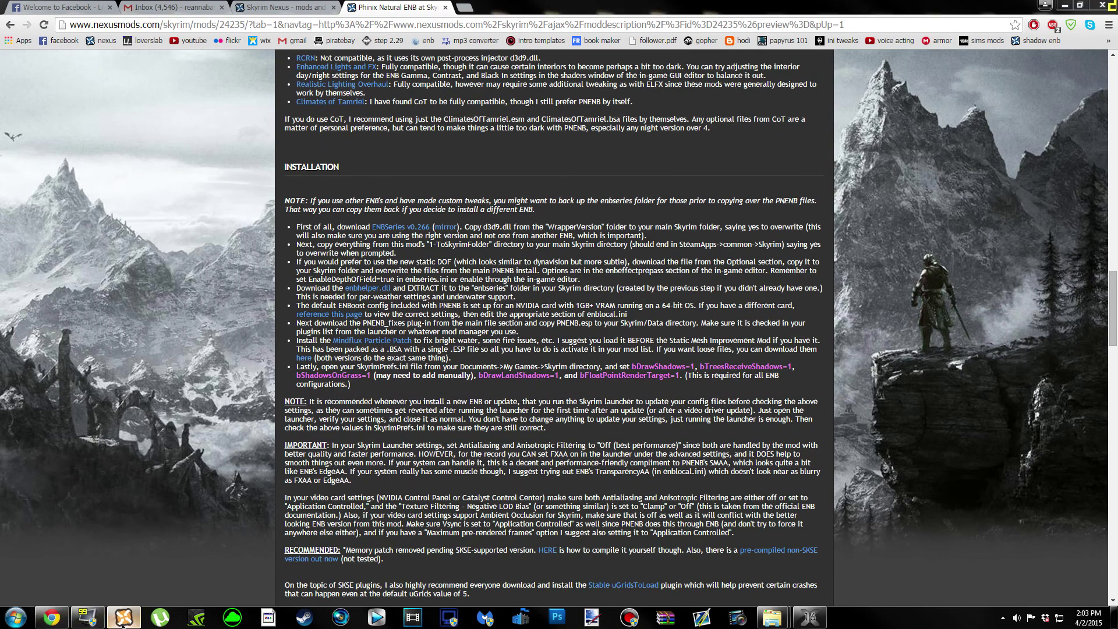
pyautogui.click(197, 28)
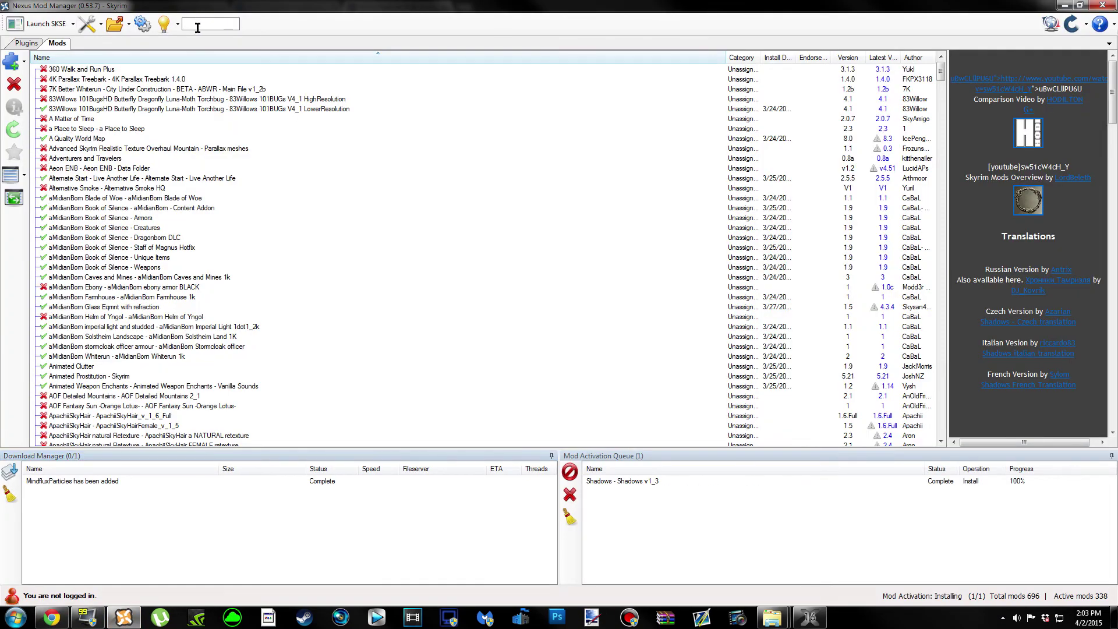
pyautogui.write('mind')
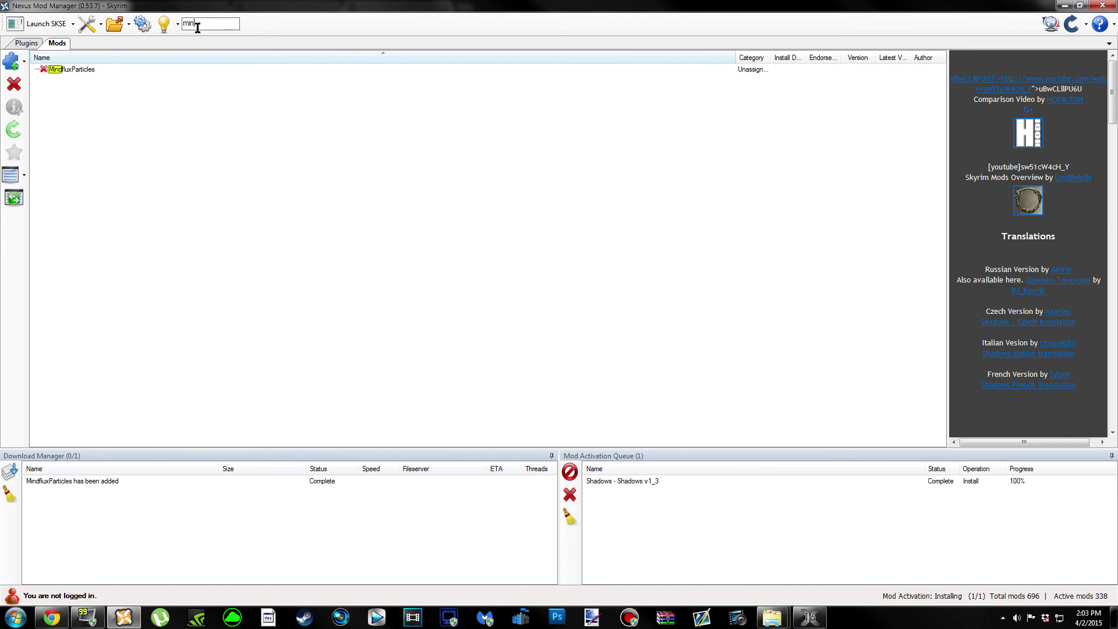
pyautogui.press('BackSpace')
pyautogui.press('BackSpace')
pyautogui.press('BackSpace')
pyautogui.press('BackSpace')
pyautogui.write('part')
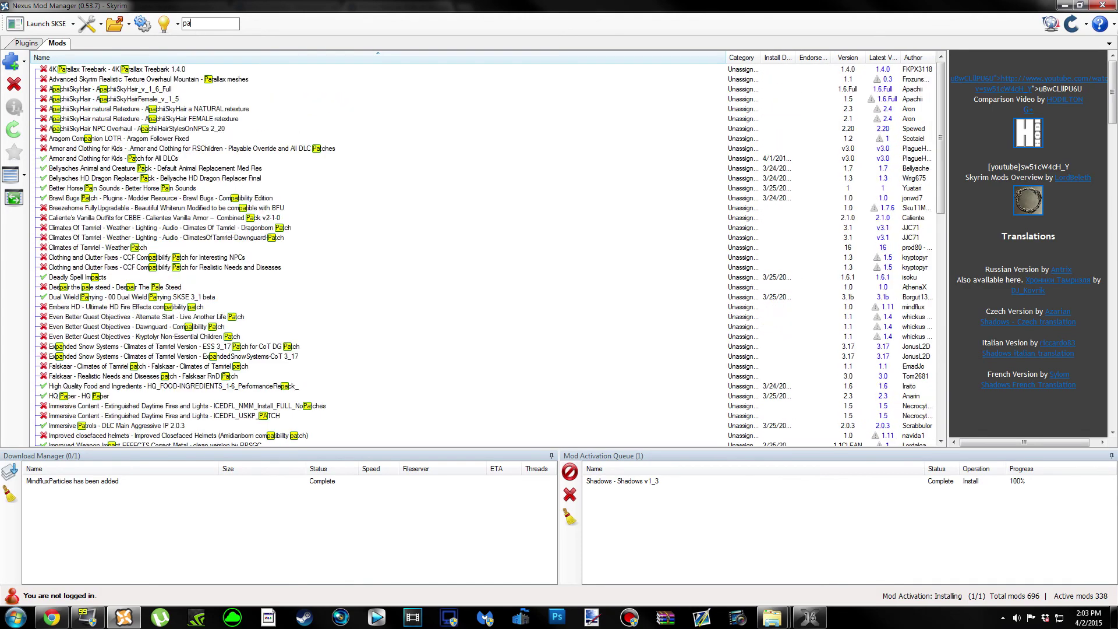
pyautogui.press('BackSpace')
pyautogui.press('BackSpace')
pyautogui.press('BackSpace')
pyautogui.press('BackSpace')
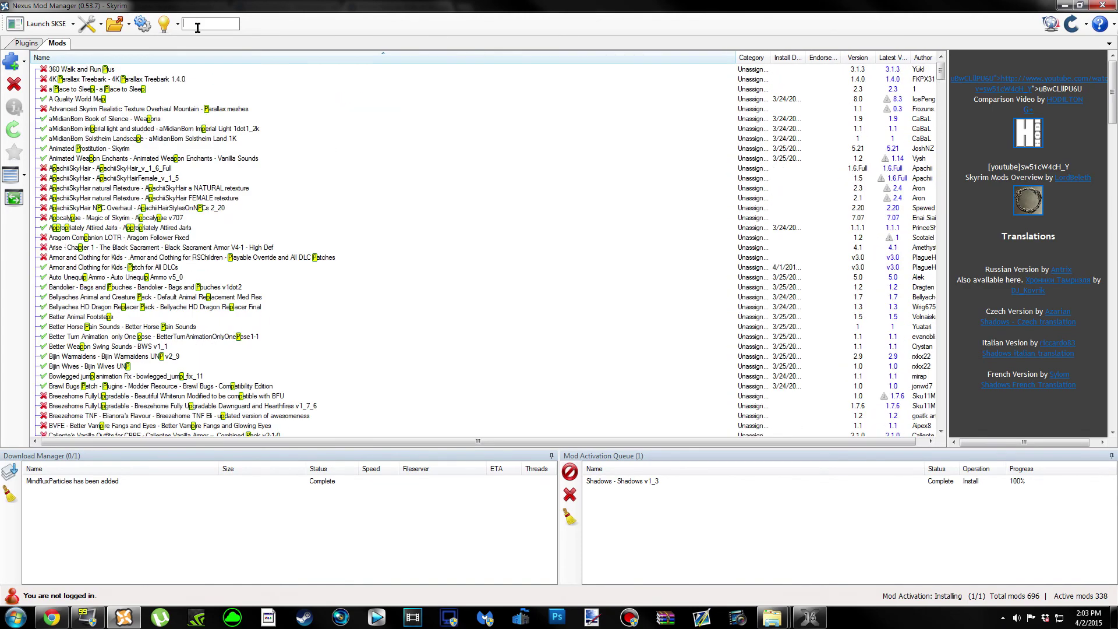
pyautogui.click(1065, 6)
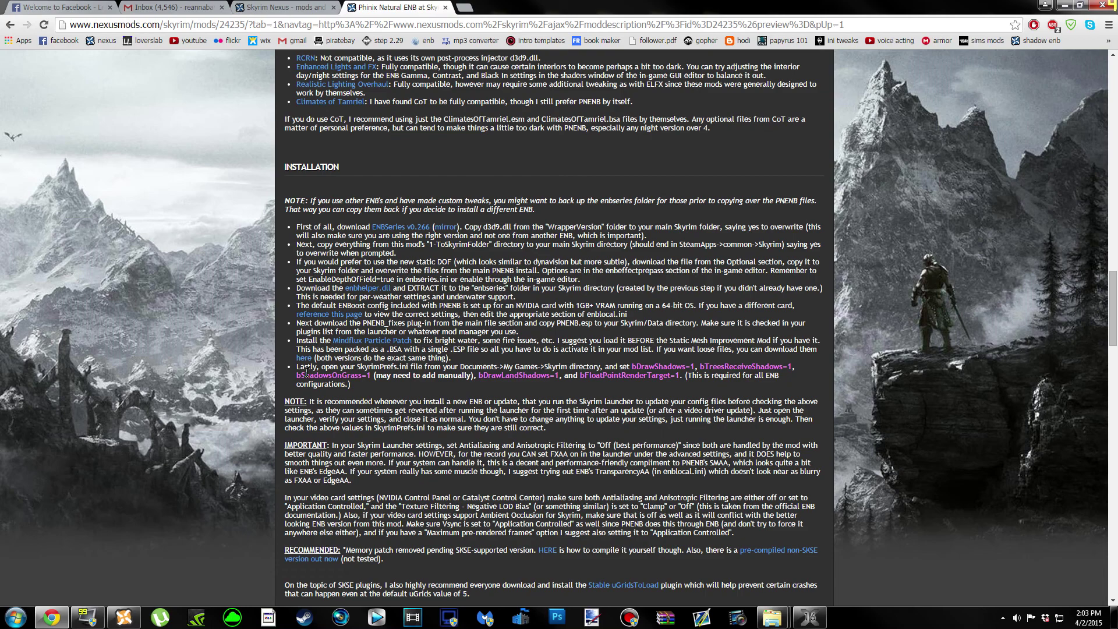
pyautogui.click(1065, 6)
# Go to Documents > My Games > Skyrim in Explorer.
pyautogui.scroll(-10, 744, 417)
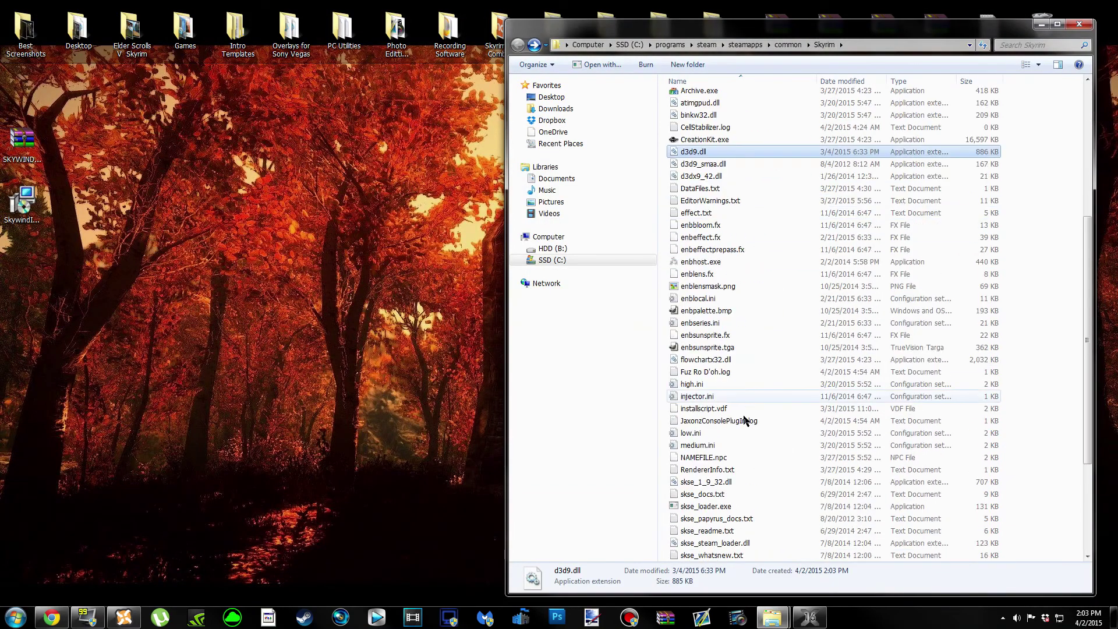
pyautogui.scroll(8, 751, 428)
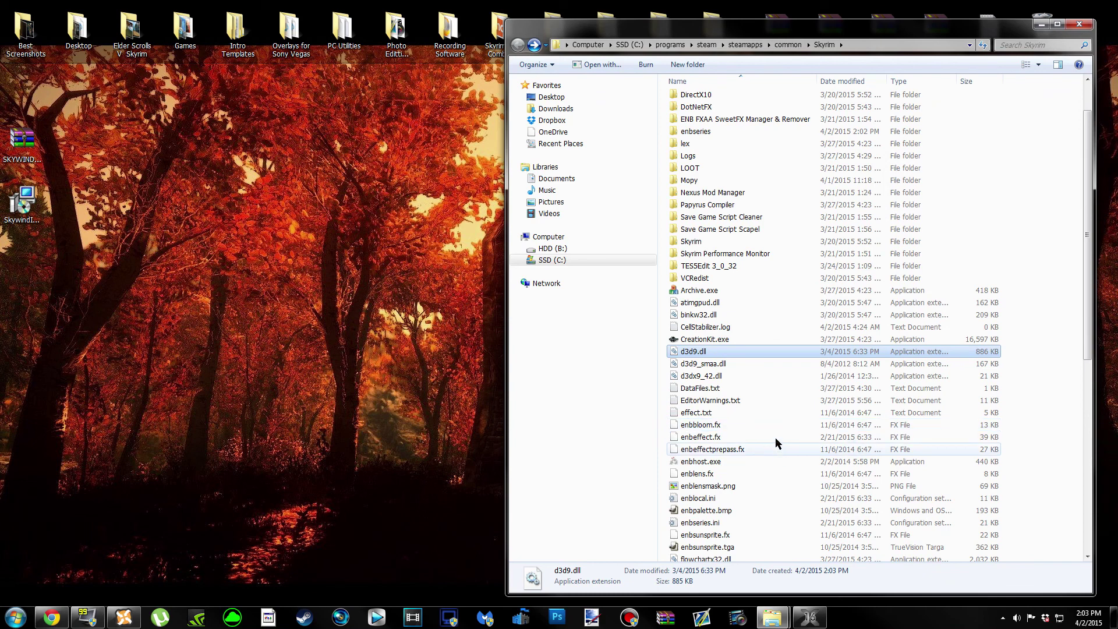
pyautogui.click(559, 182)
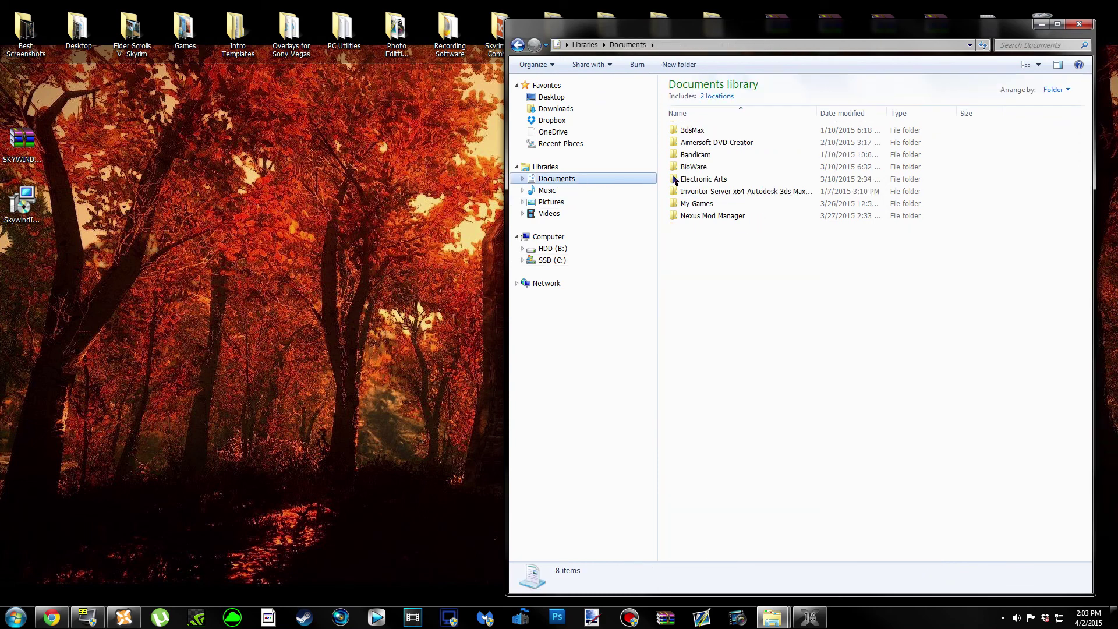
pyautogui.doubleClick(701, 205)
pyautogui.click(719, 196)
pyautogui.doubleClick(720, 198)
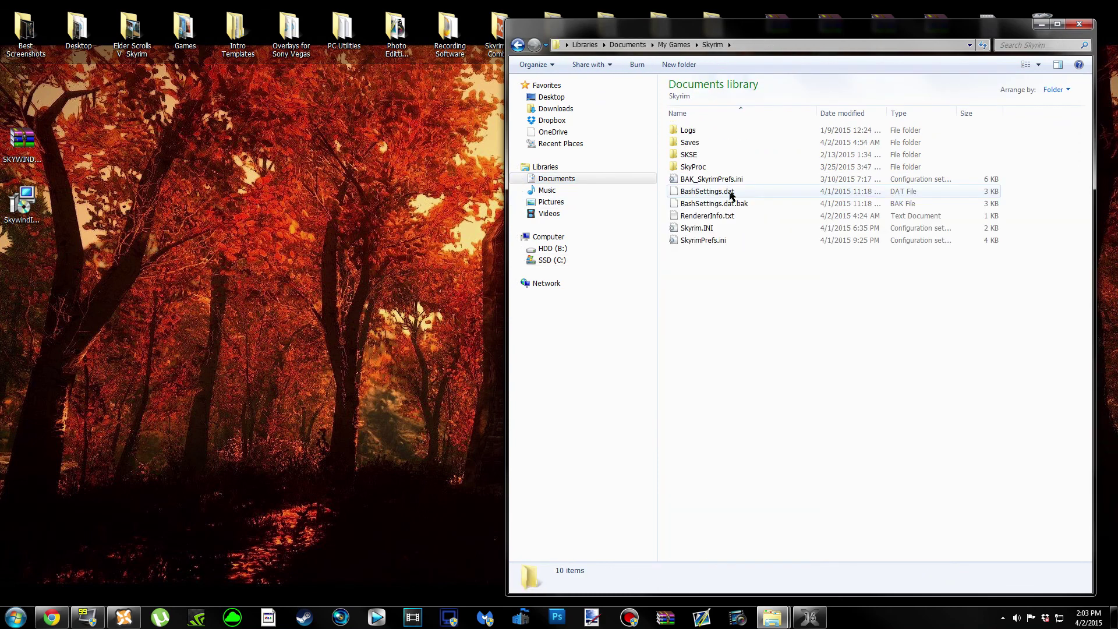
# Point out Skyrim.INI and SkyrimPrefs.ini, then open SkyrimPrefs.ini with Edit with Notepad++.
pyautogui.click(724, 229)
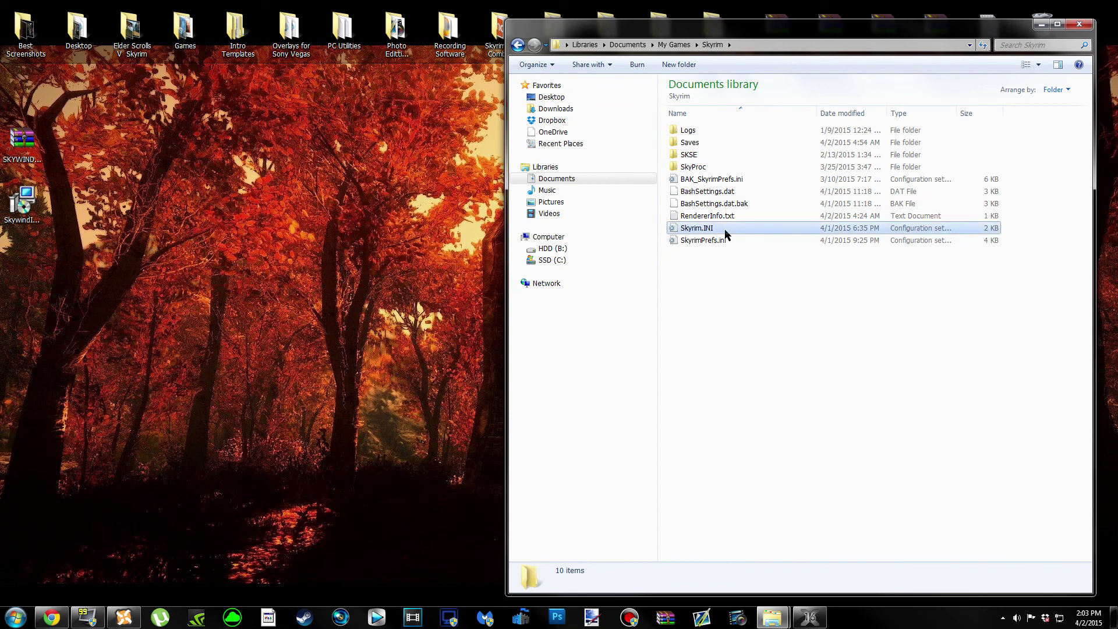
pyautogui.click(728, 241)
pyautogui.click(729, 232)
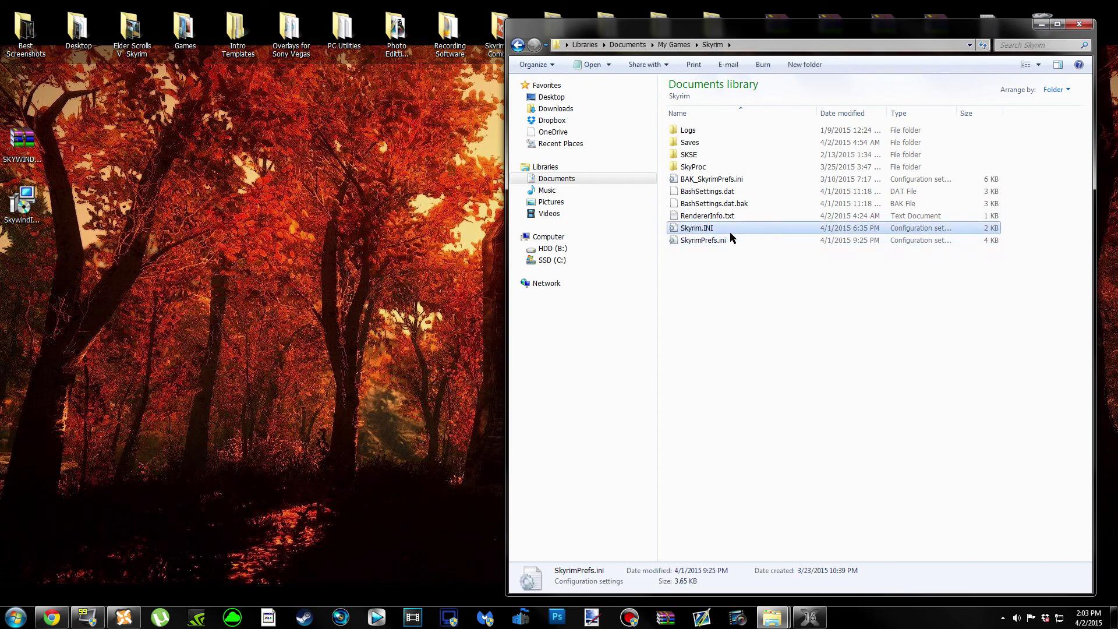
pyautogui.click(729, 236)
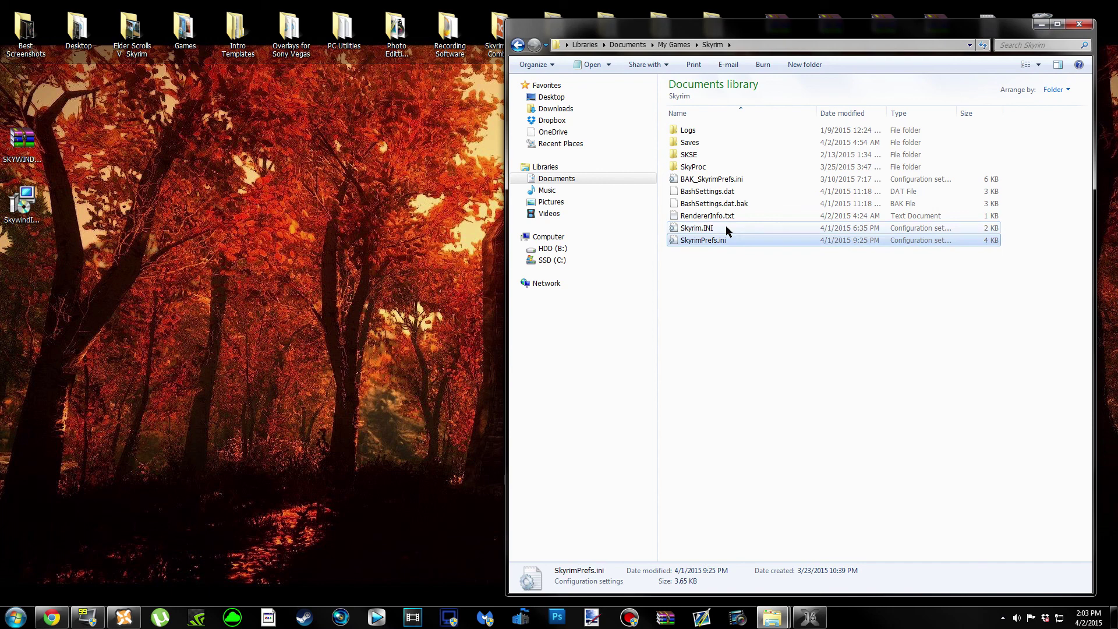
pyautogui.click(731, 231)
pyautogui.click(731, 241)
pyautogui.click(749, 231)
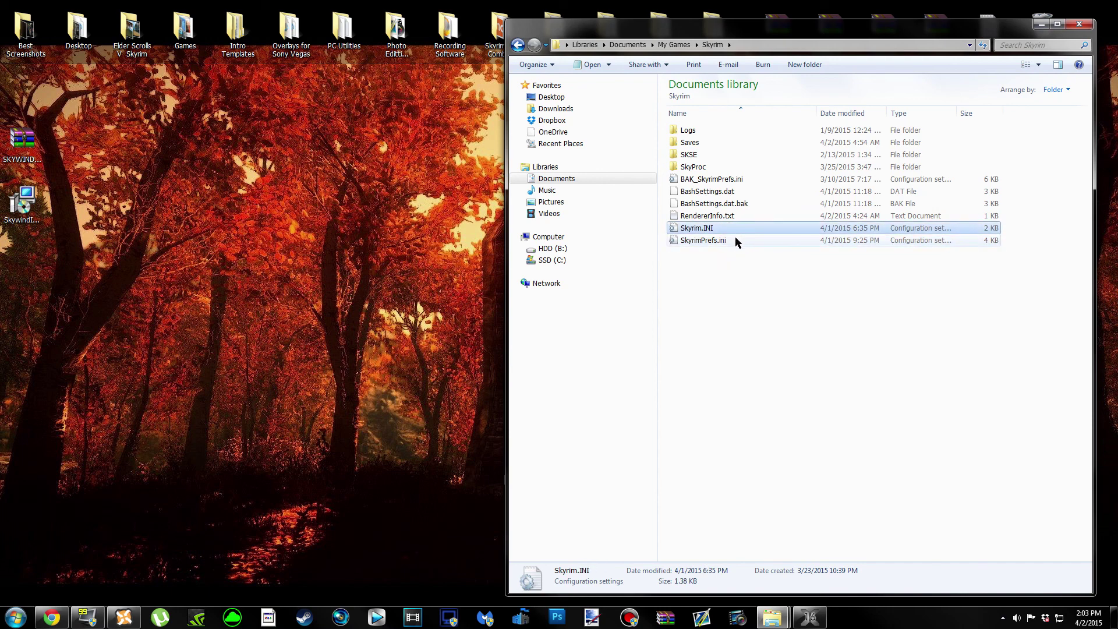
pyautogui.click(734, 238)
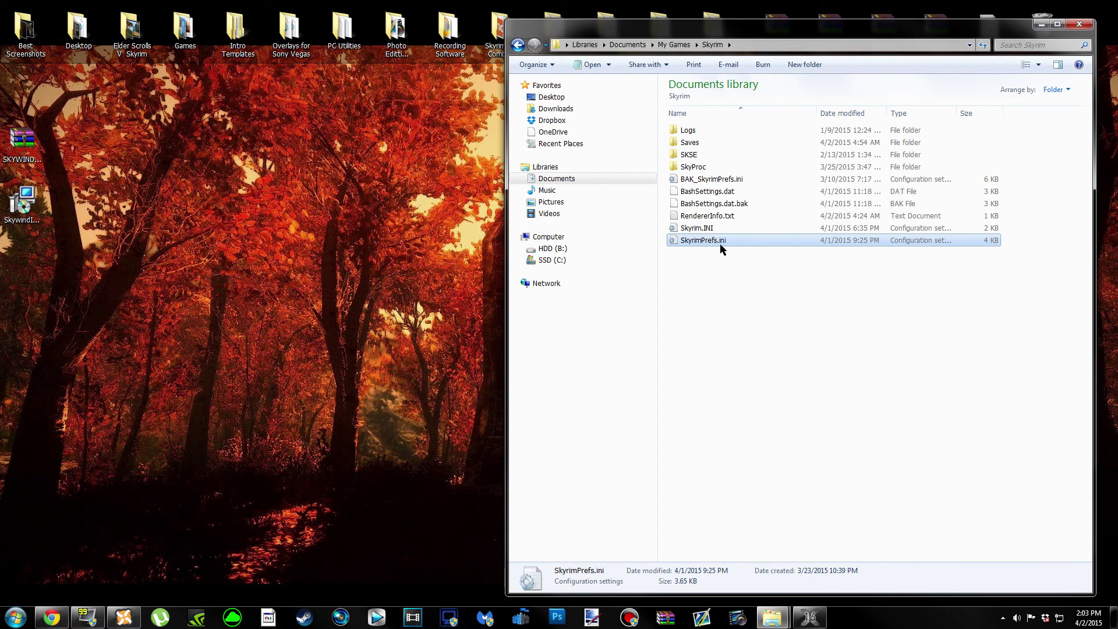
pyautogui.rightClick(736, 241)
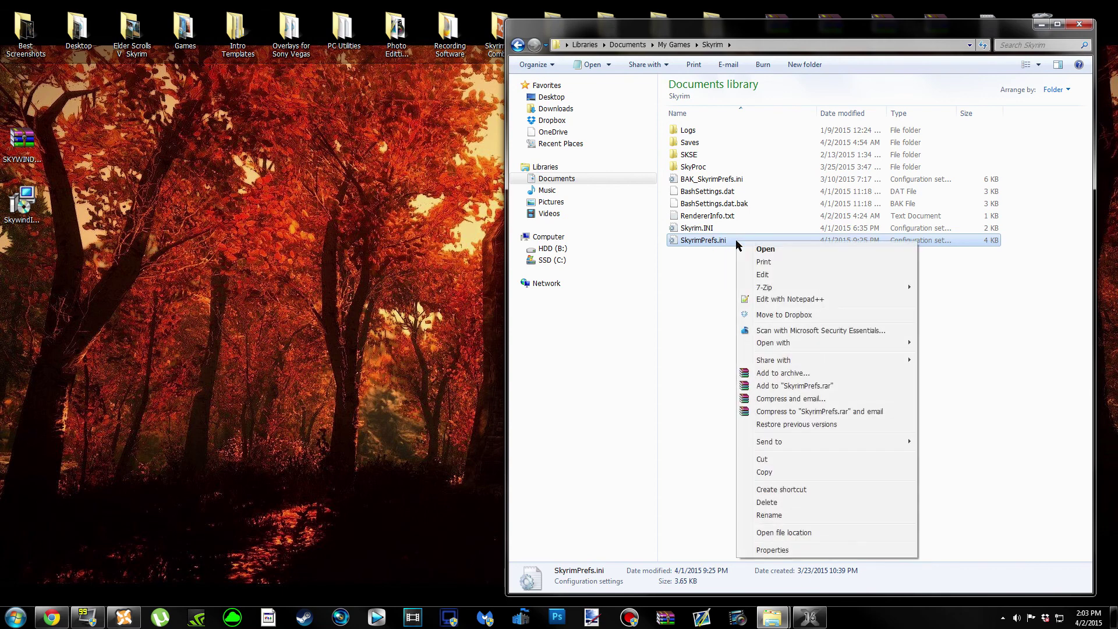
pyautogui.click(783, 300)
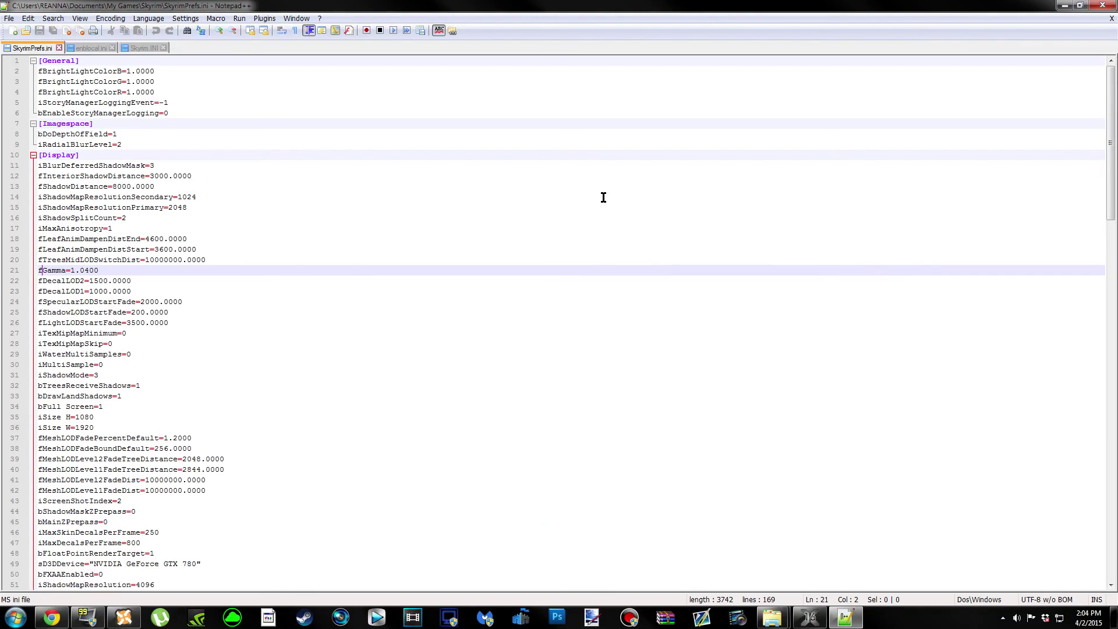
# Close the Skyrim.INI and enblocal.ini tabs and copy 'bDrawShadows' from the mod page.
pyautogui.click(164, 48)
pyautogui.click(112, 48)
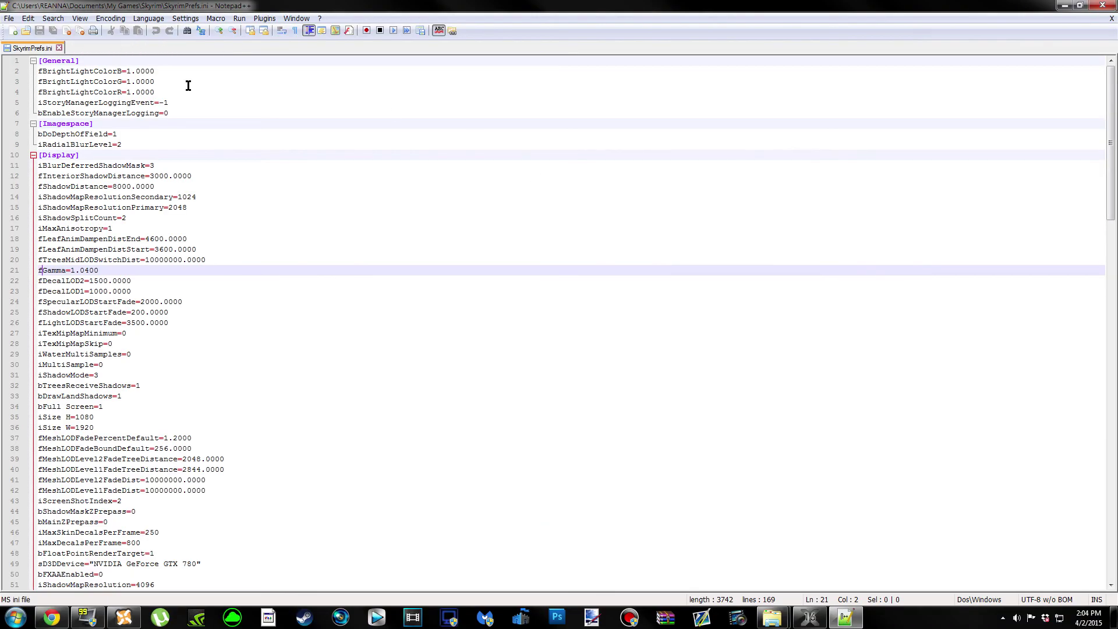
pyautogui.click(52, 617)
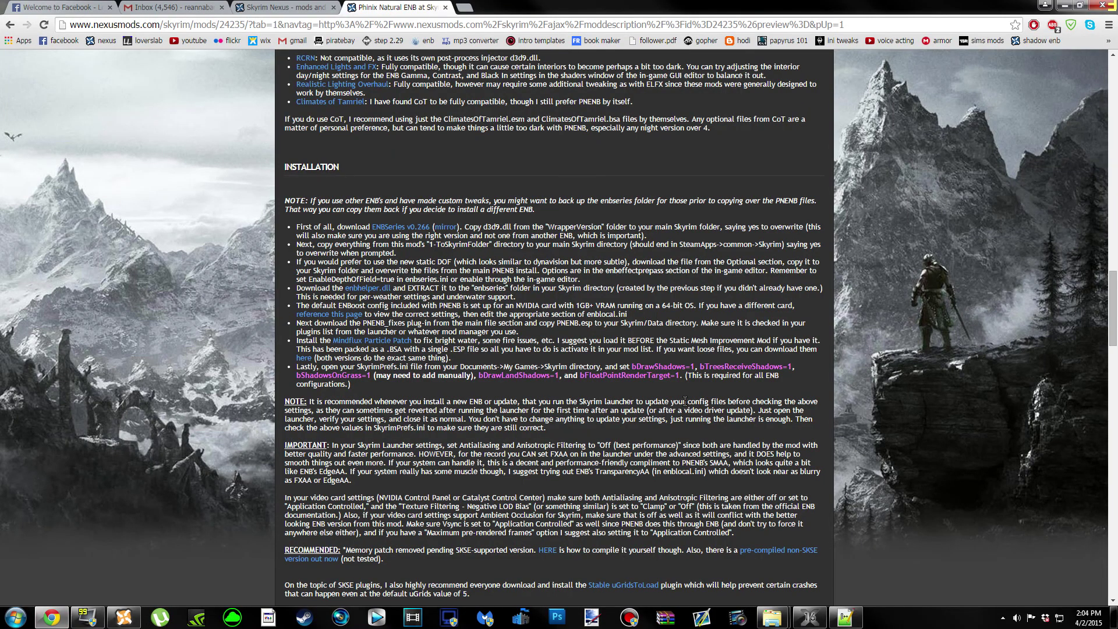
pyautogui.doubleClick(657, 365)
pyautogui.hotkey('ctrl', 'c')
# Find bDrawShadows in SkyrimPrefs.ini, confirm it is 1, and return to the install instructions.
pyautogui.click(845, 617)
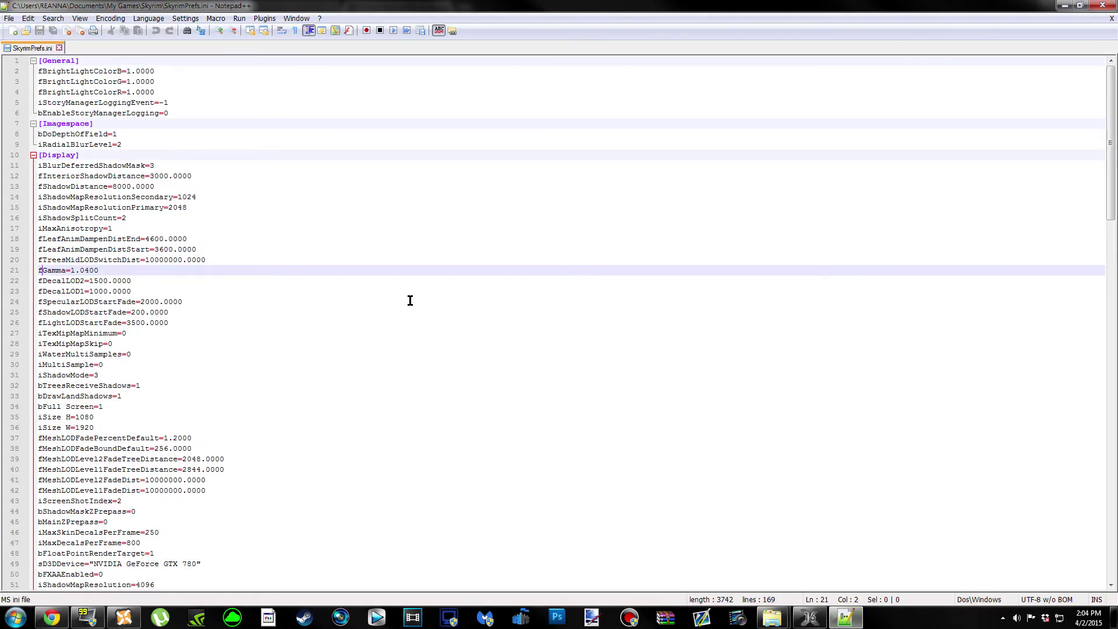
pyautogui.hotkey('ctrl', 'f')
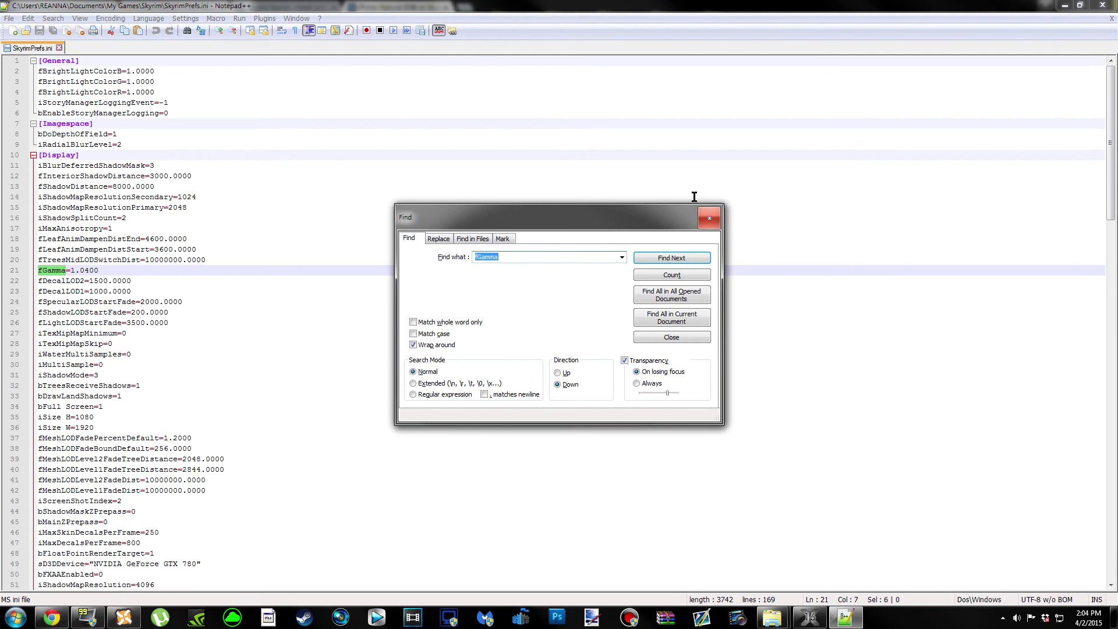
pyautogui.hotkey('ctrl', 'v')
pyautogui.click(696, 263)
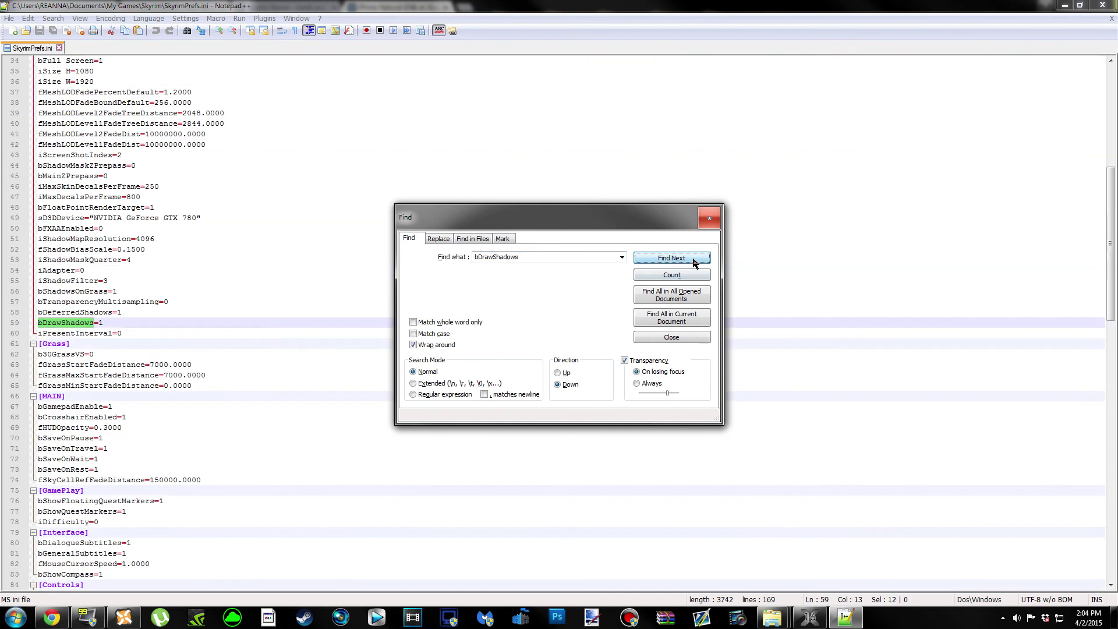
pyautogui.click(710, 219)
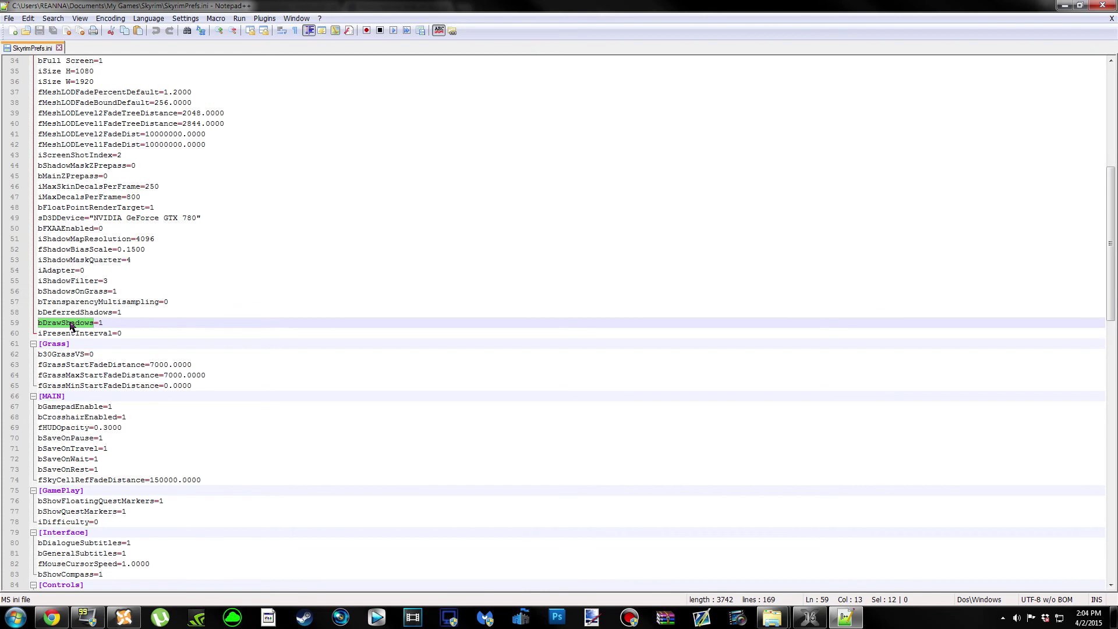
pyautogui.scroll(4, 174, 378)
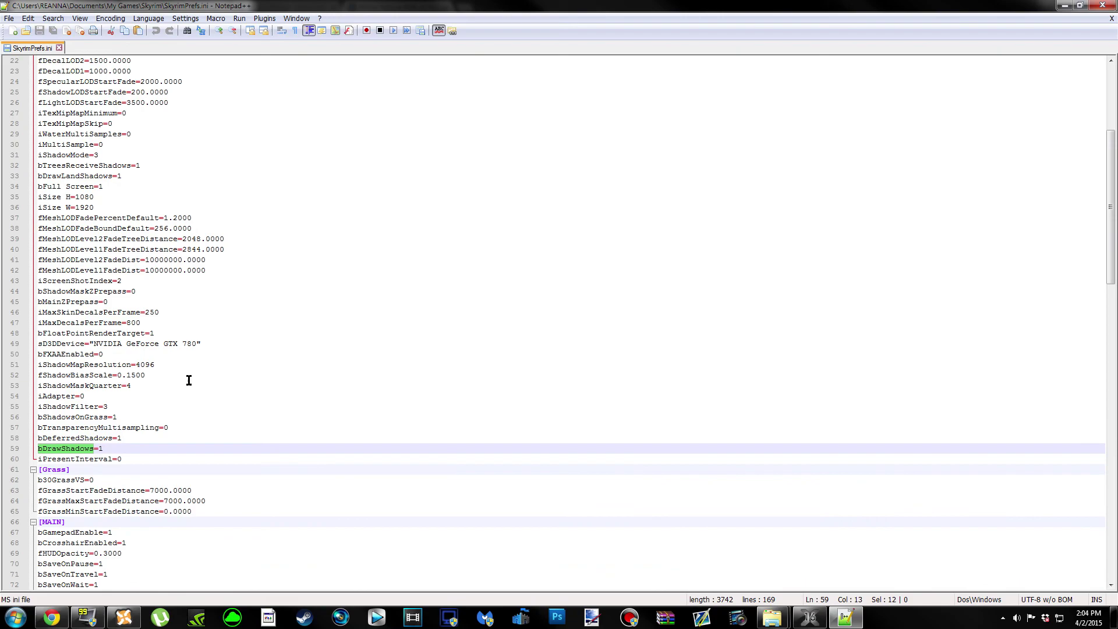
pyautogui.click(52, 617)
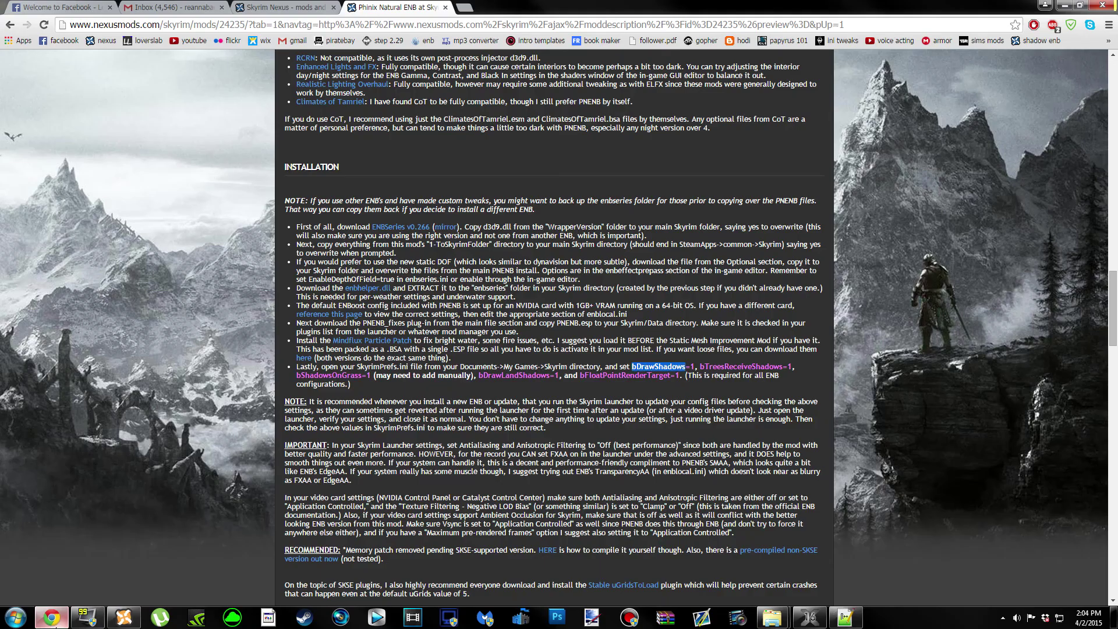
# Find bTreesReceiveShadows in SkyrimPrefs.ini and confirm it is set to 1.
pyautogui.doubleClick(724, 368)
pyautogui.hotkey('ctrl', 'c')
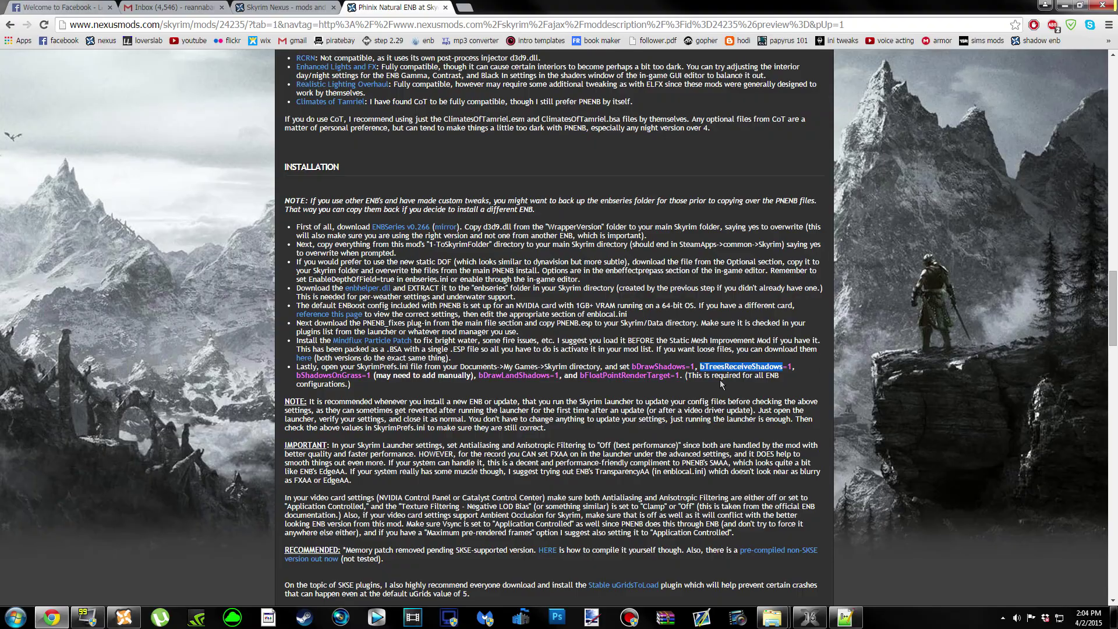
pyautogui.click(844, 617)
pyautogui.hotkey('ctrl', 'f')
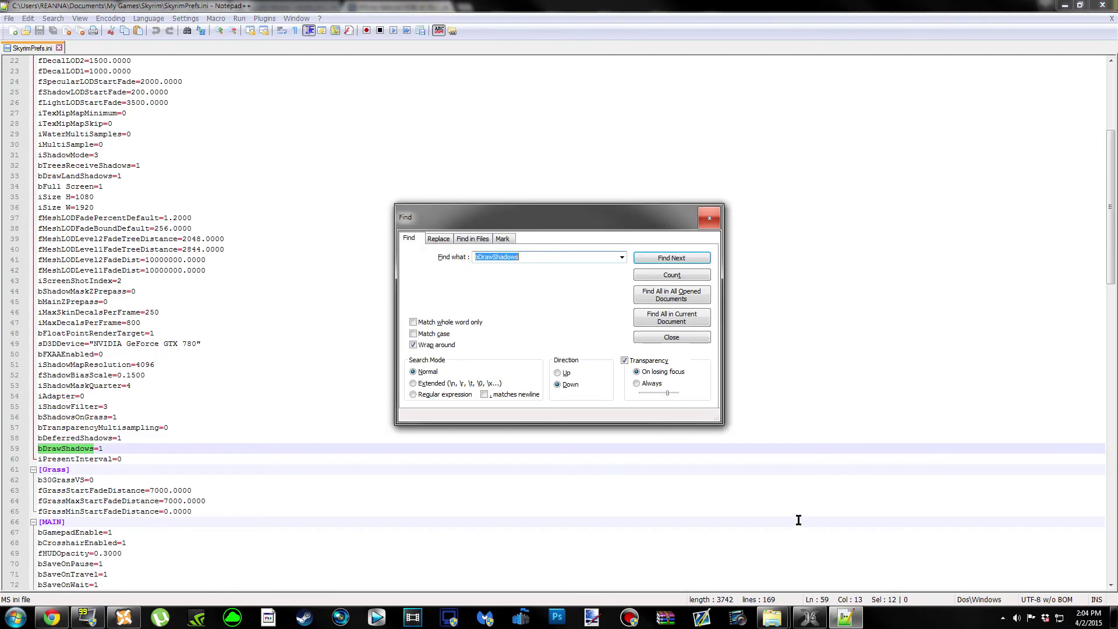
pyautogui.hotkey('ctrl', 'v')
pyautogui.click(681, 260)
pyautogui.click(712, 222)
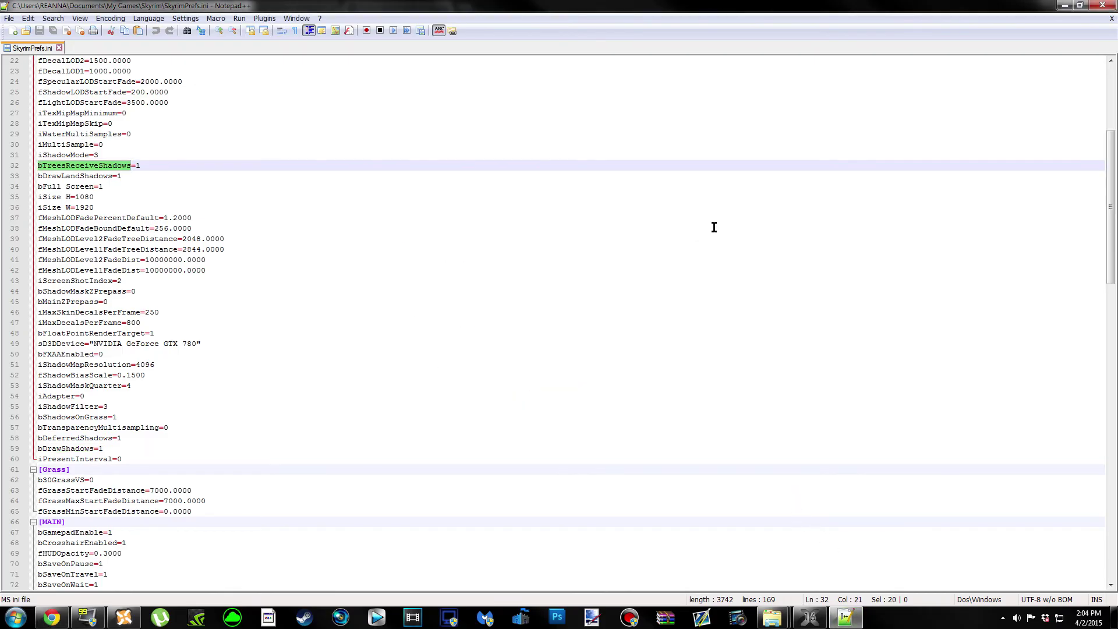
# Find bShadowsOnGrass in SkyrimPrefs.ini and confirm it is set to 1.
pyautogui.click(52, 617)
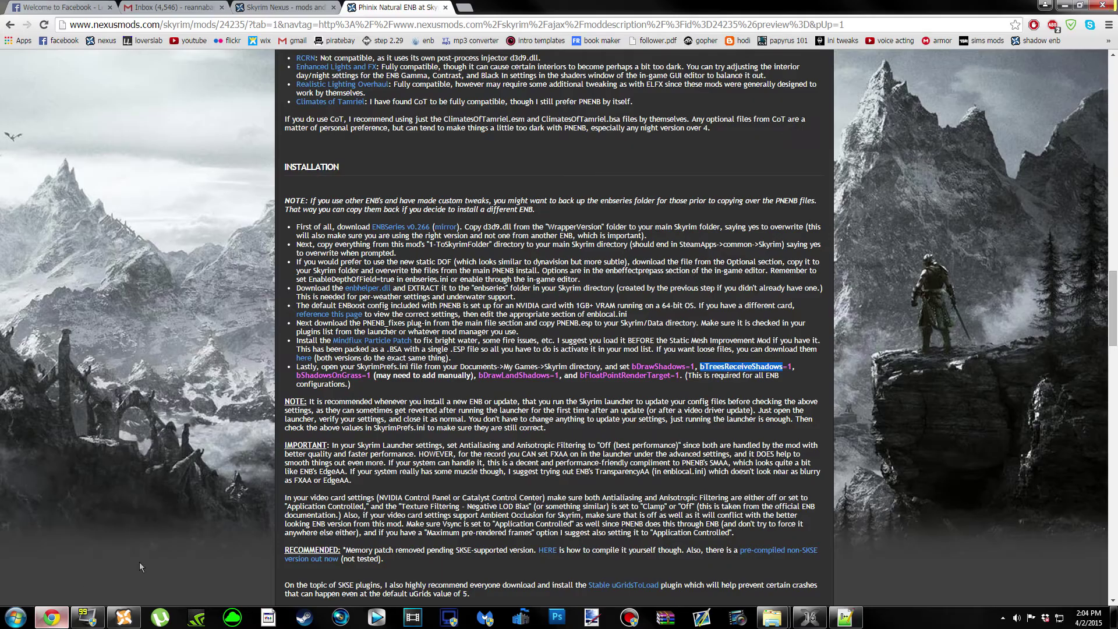
pyautogui.doubleClick(339, 376)
pyautogui.hotkey('ctrl', 'c')
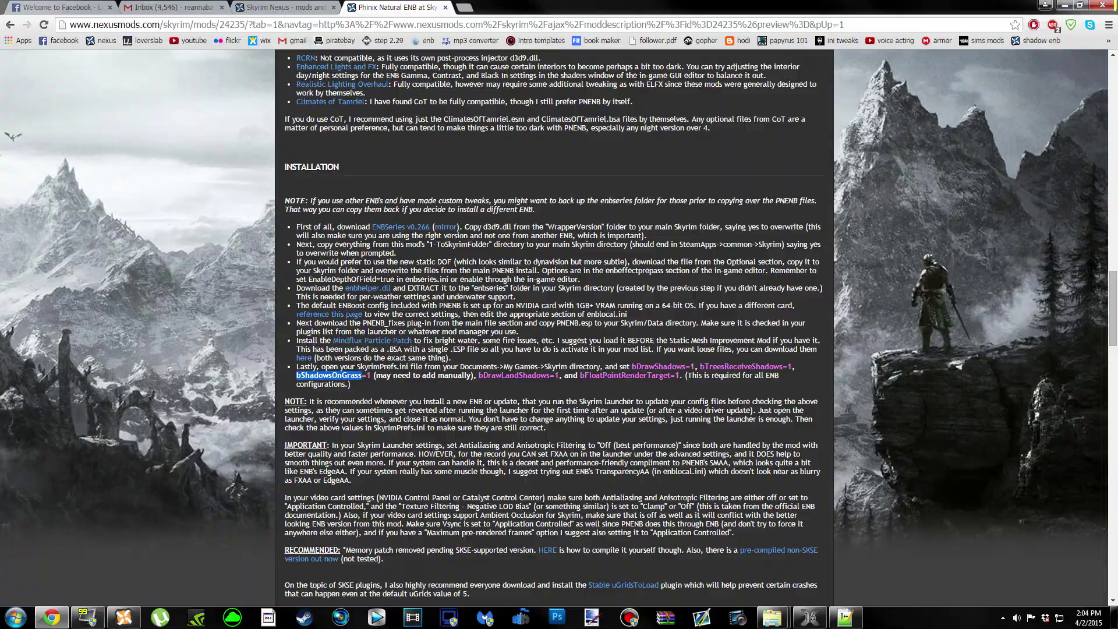
pyautogui.hotkey('alt', 'Tab')
pyautogui.hotkey('ctrl', 'f')
pyautogui.hotkey('ctrl', 'v')
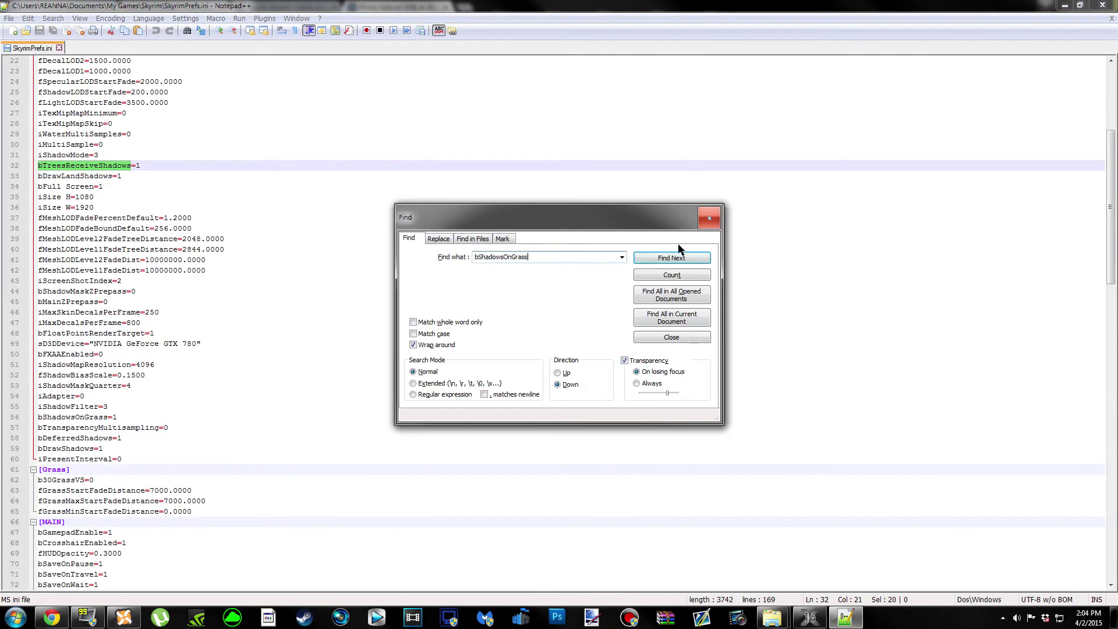
pyautogui.click(672, 257)
pyautogui.click(701, 221)
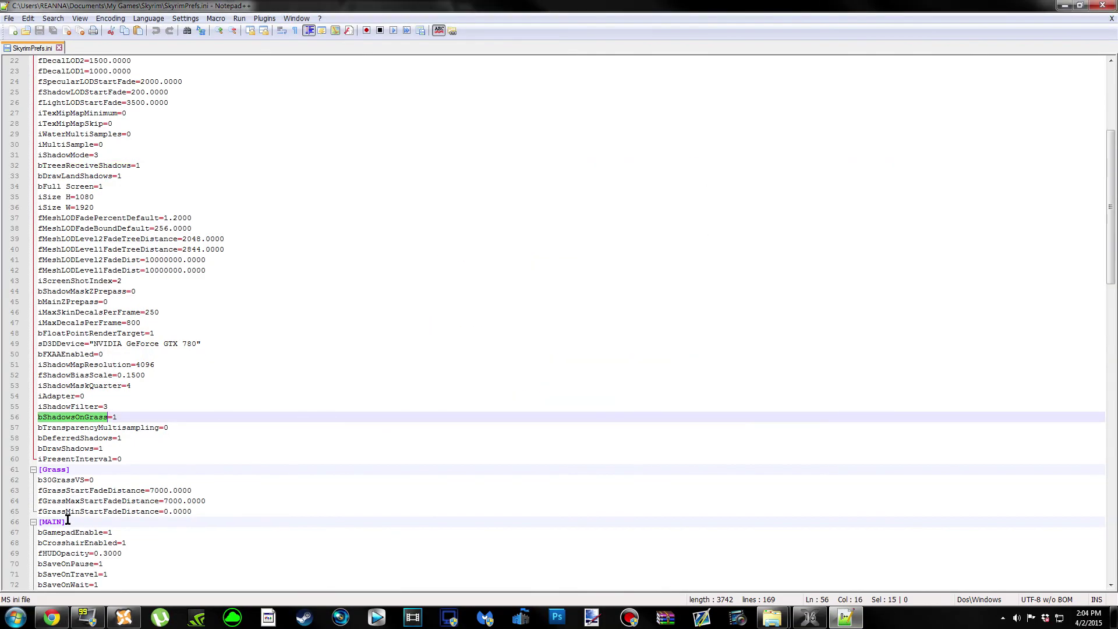
# Review the remaining SkyrimPrefs.ini instructions and copy the bFloatPointRenderTarget setting name.
pyautogui.hotkey('alt', 'Tab')
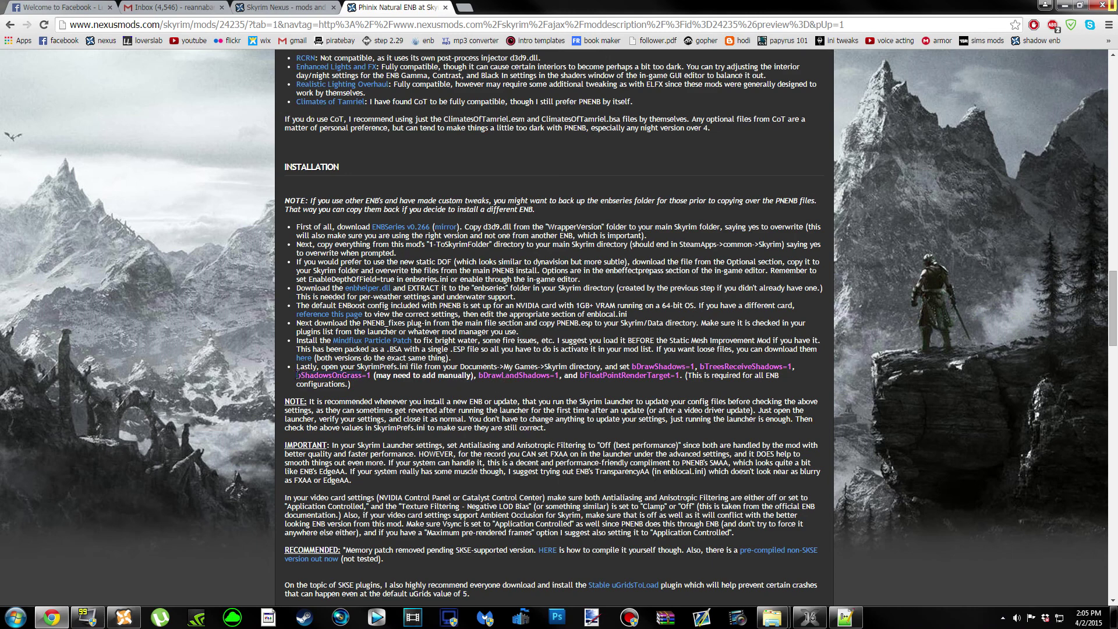
pyautogui.tripleClick(467, 380)
pyautogui.keyDown('shift'); pyautogui.click(471, 376); pyautogui.keyUp('shift')
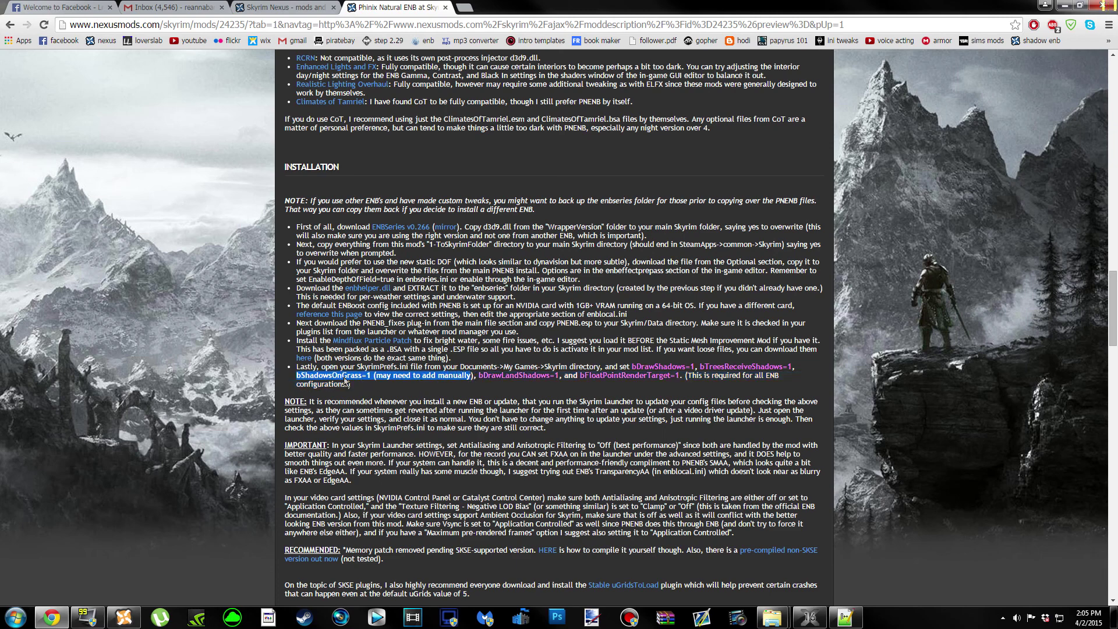
pyautogui.click(469, 397)
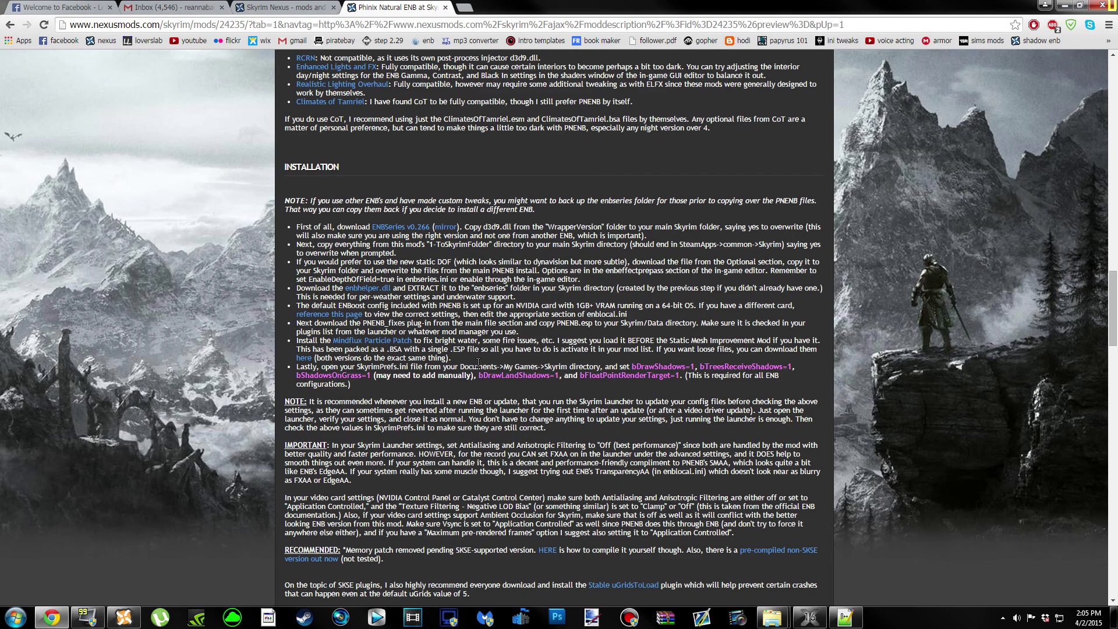
pyautogui.tripleClick(373, 378)
pyautogui.click(373, 377)
pyautogui.doubleClick(607, 376)
pyautogui.hotkey('ctrl', 'c')
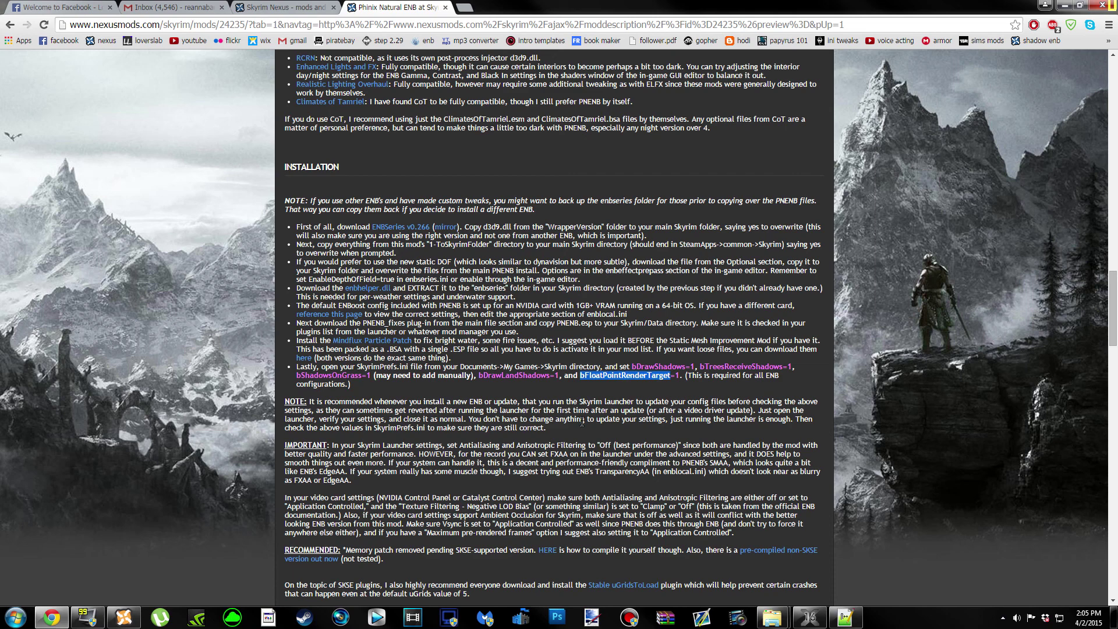
pyautogui.click(845, 617)
# Find bFloatPointRenderTarget in SkyrimPrefs.ini and confirm it is set to 1.
pyautogui.hotkey('ctrl', 'f')
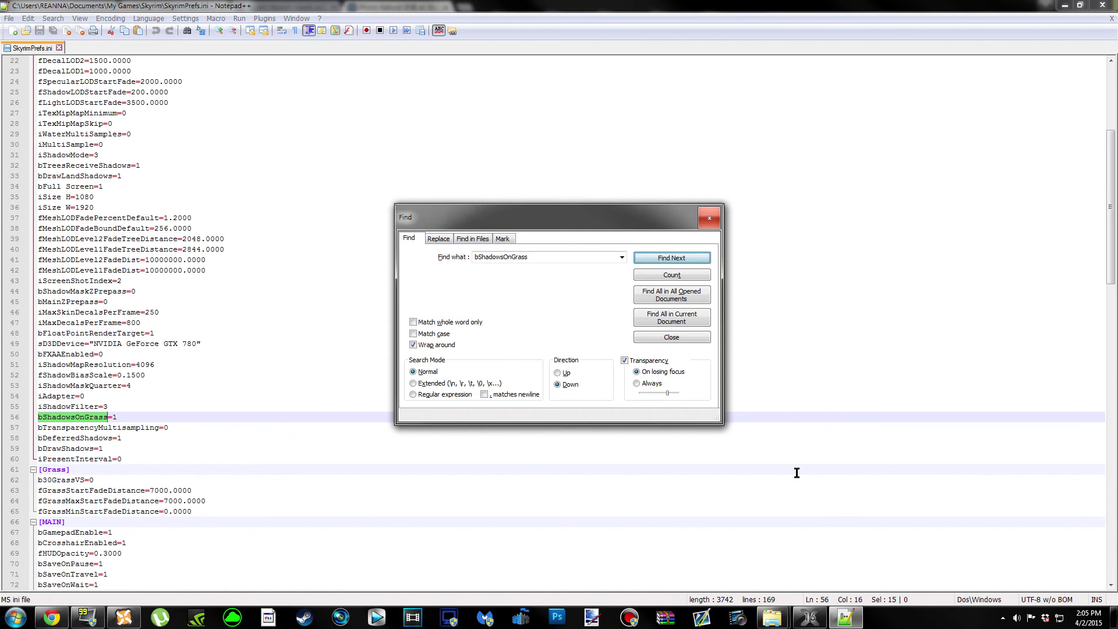
pyautogui.hotkey('ctrl', 'v')
pyautogui.click(699, 262)
pyautogui.click(709, 219)
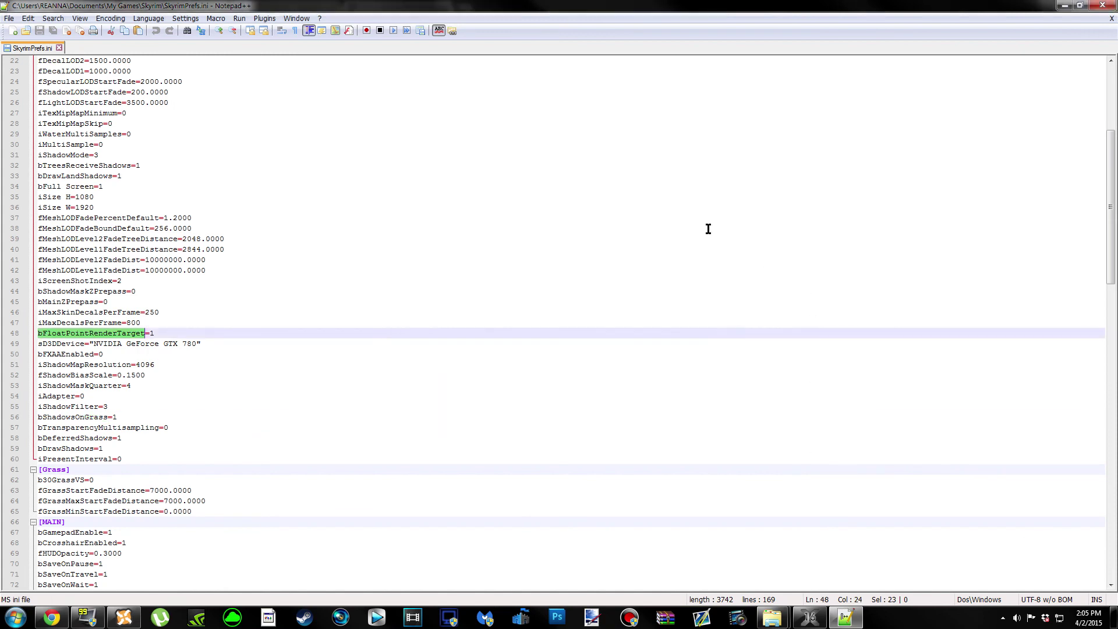
pyautogui.click(175, 331)
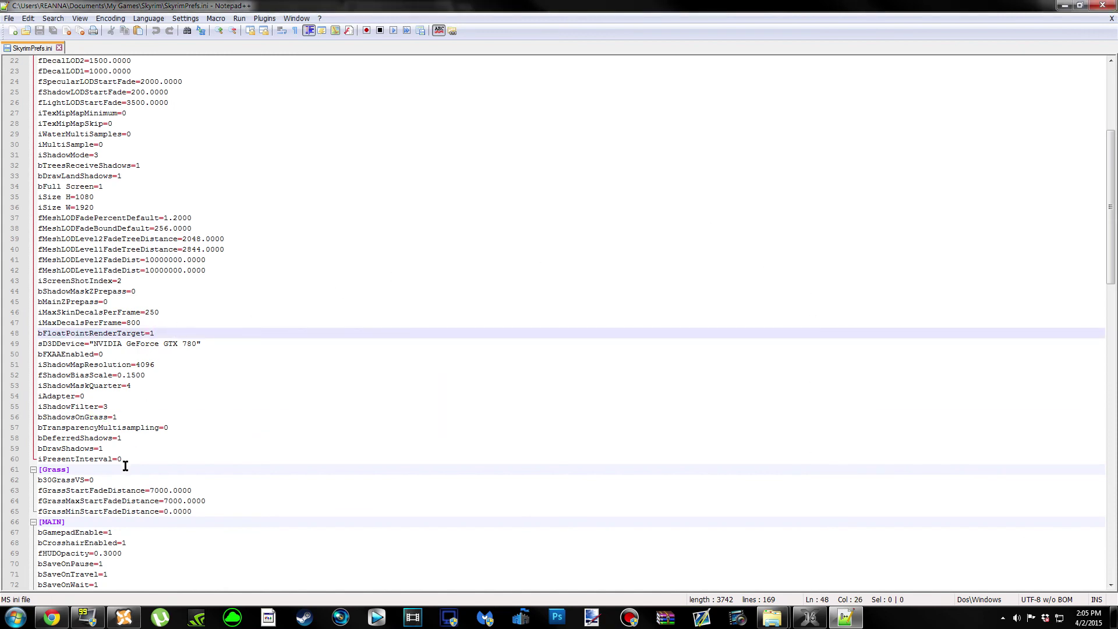
# Copy bDrawLandShadows from the instructions and confirm it is set to 1 in SkyrimPrefs.ini.
pyautogui.click(52, 617)
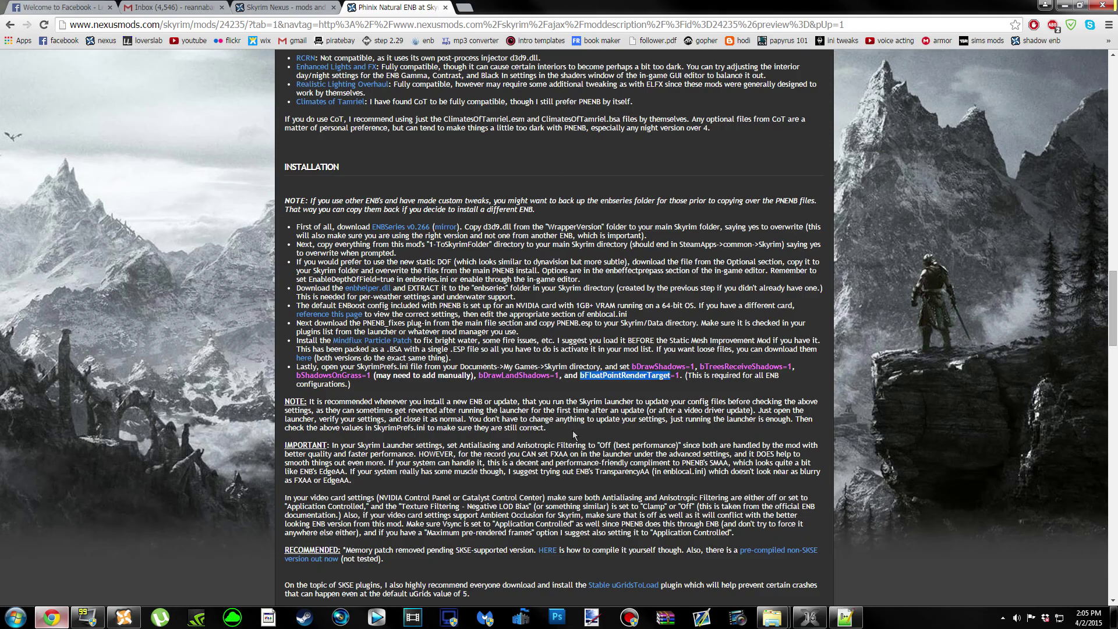
pyautogui.doubleClick(498, 376)
pyautogui.hotkey('ctrl', 'c')
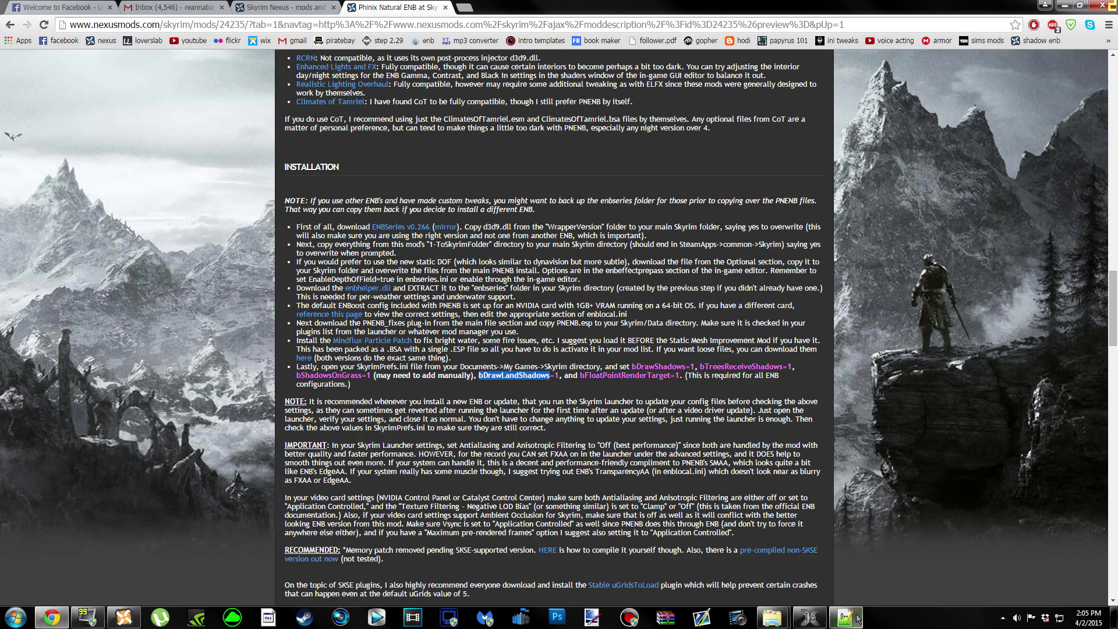
pyautogui.click(844, 617)
pyautogui.hotkey('ctrl', 'f')
pyautogui.hotkey('ctrl', 'v')
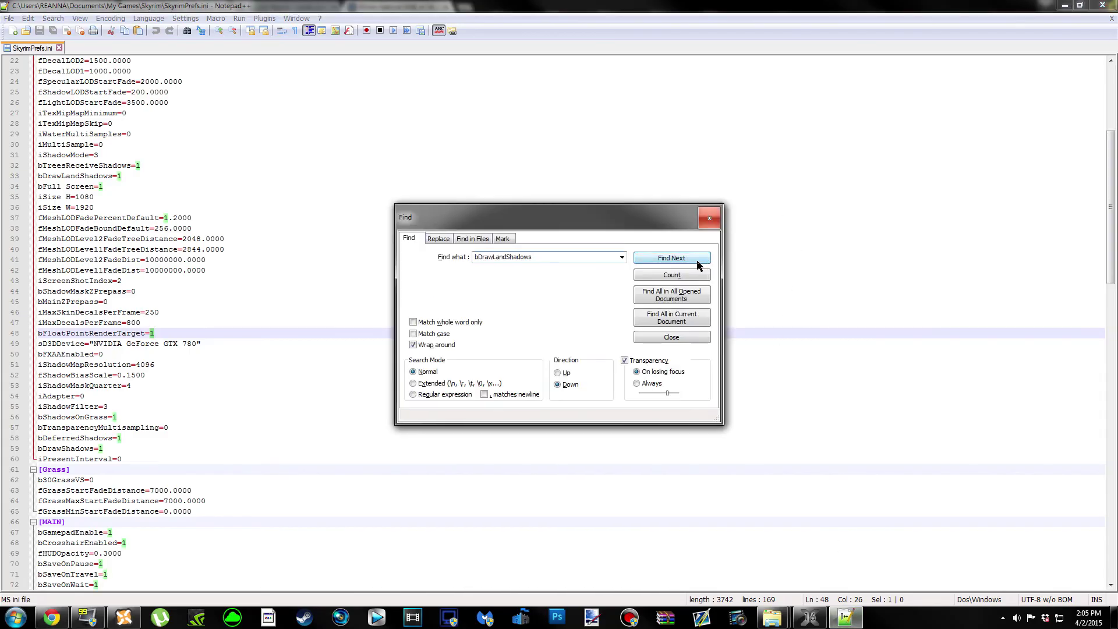
pyautogui.click(671, 258)
pyautogui.click(709, 219)
# Confirm SkyrimPrefs.ini needs no saving, close Notepad++ and minimize Chrome to reveal Explorer.
pyautogui.click(51, 617)
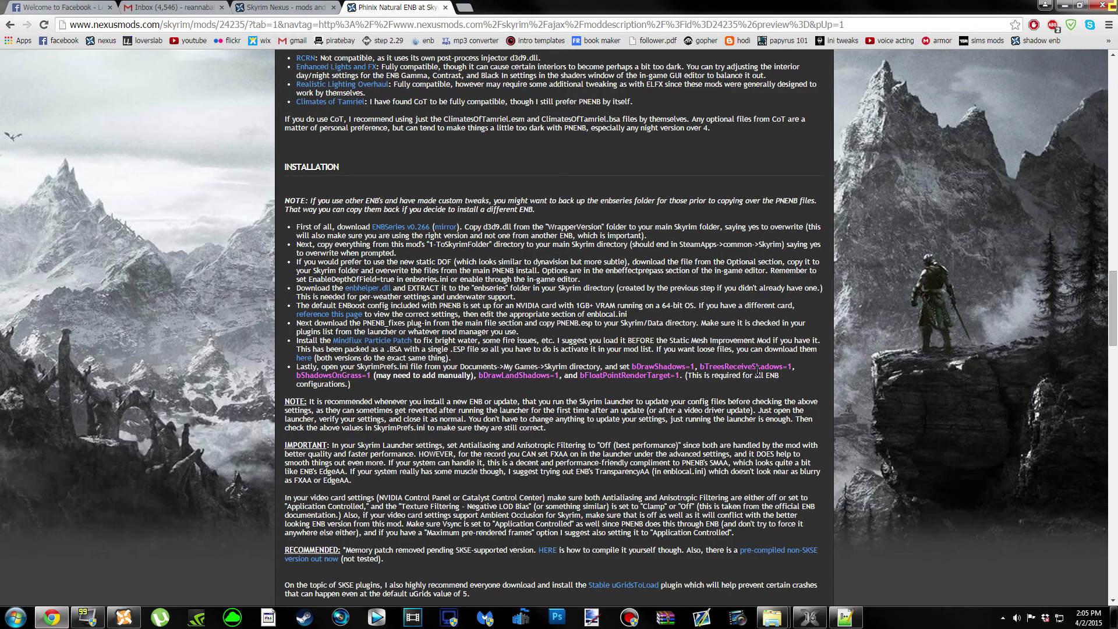
pyautogui.scroll(-1, 757, 372)
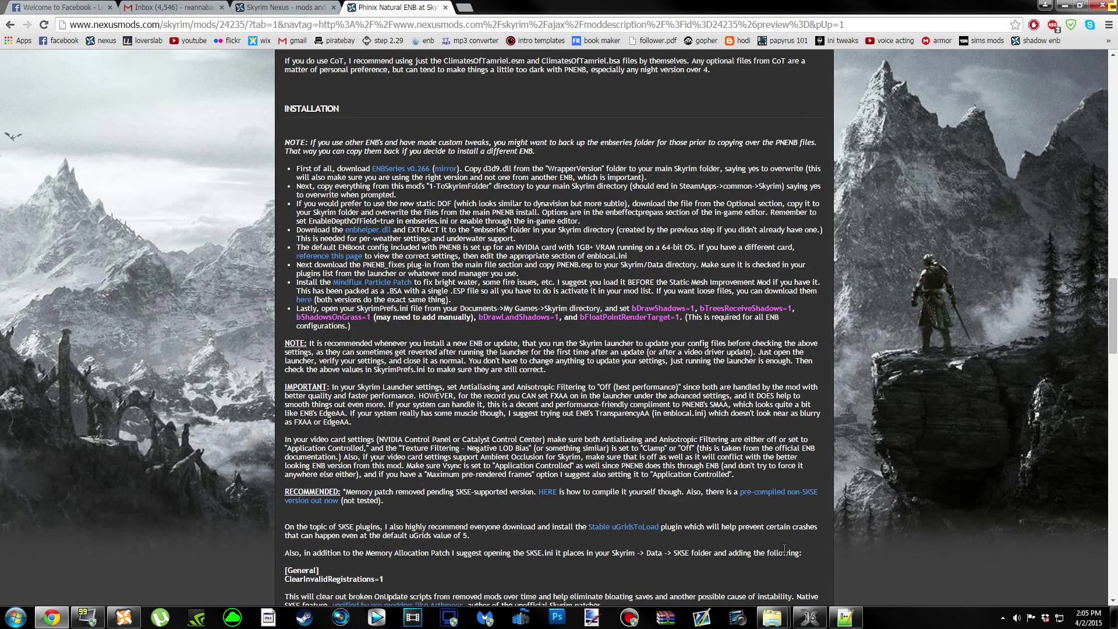
pyautogui.click(845, 617)
pyautogui.scroll(6, 232, 227)
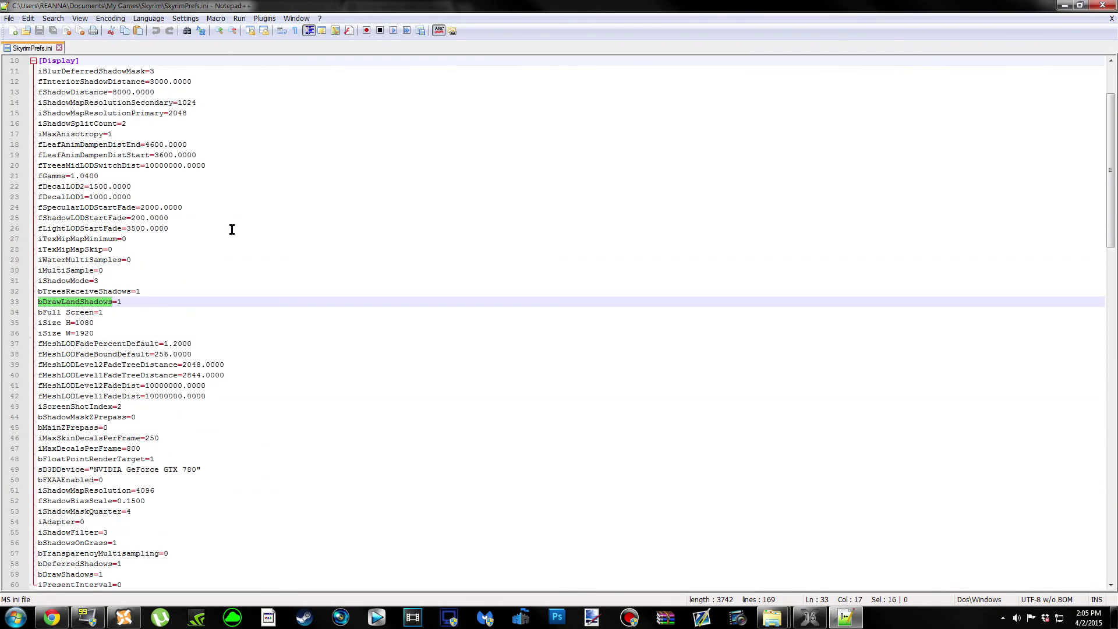
pyautogui.click(9, 18)
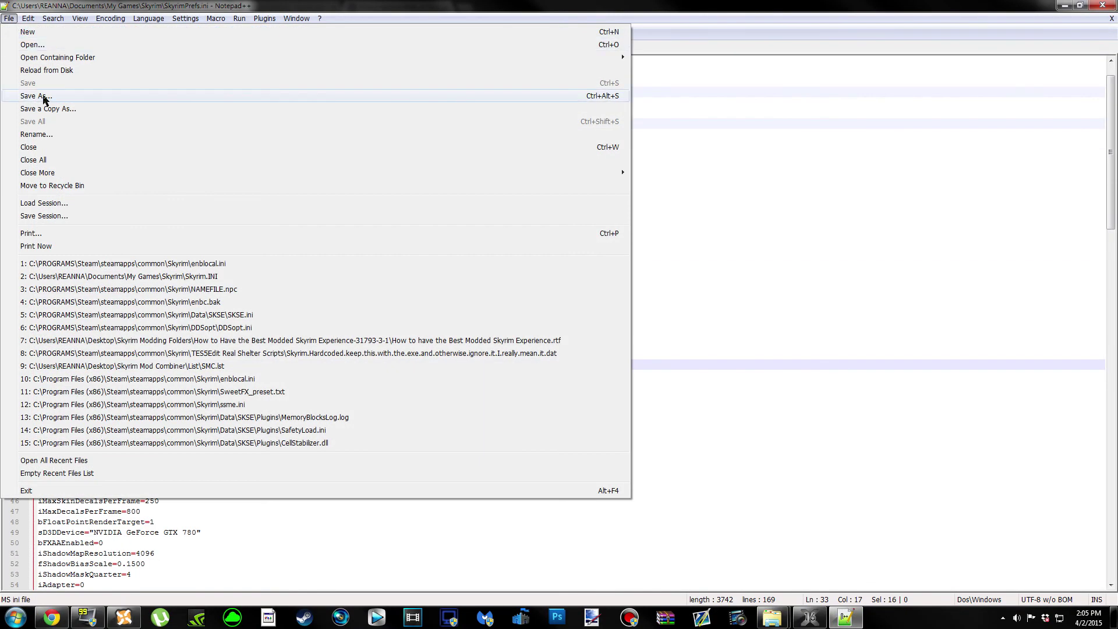
pyautogui.click(825, 5)
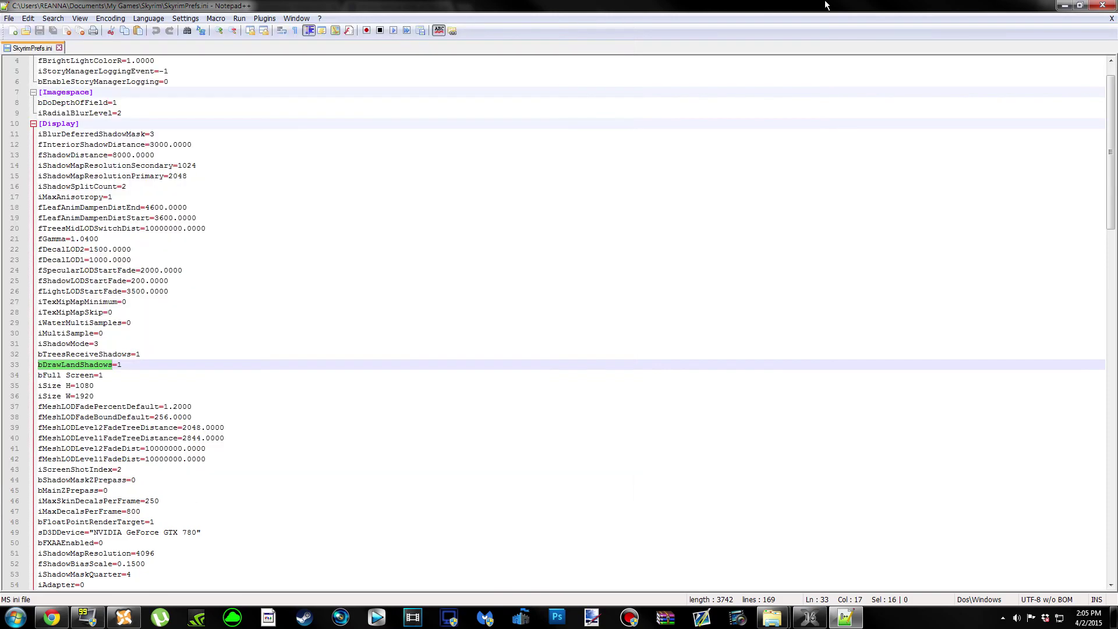
pyautogui.click(1095, 5)
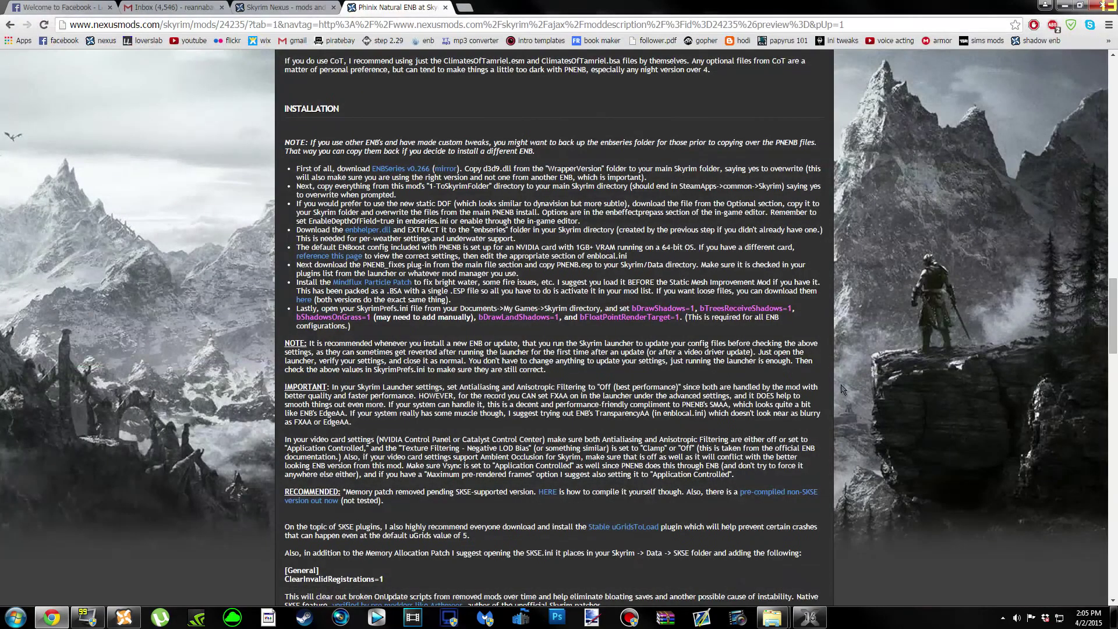
pyautogui.click(1064, 5)
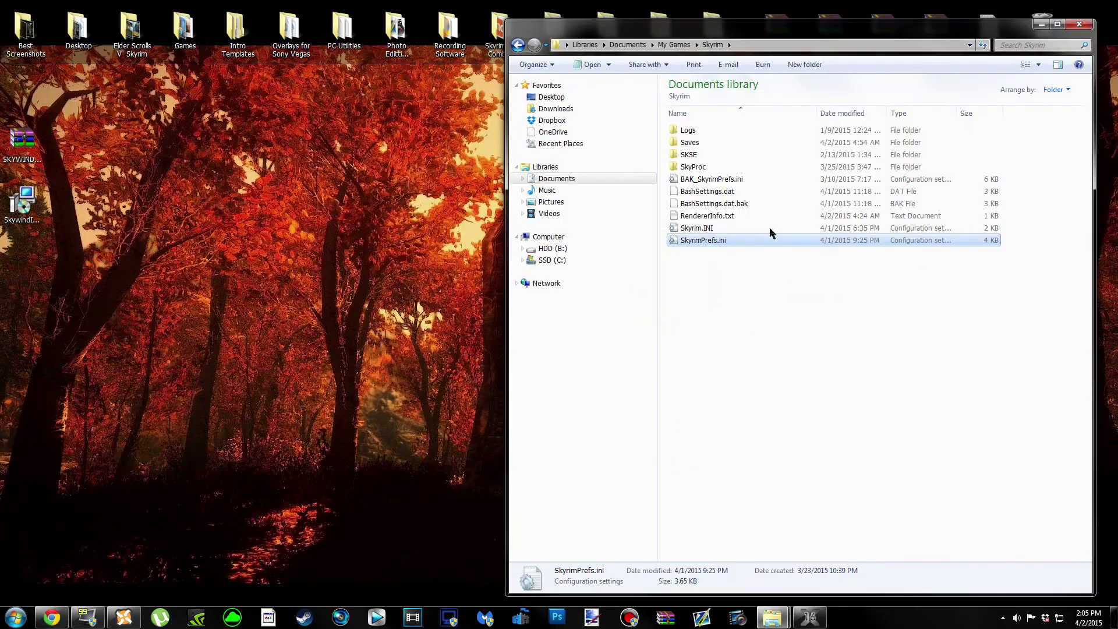
# Open the Skyrim game folder from Nexus Mod Manager and right-click enblocal.ini.
pyautogui.click(1079, 24)
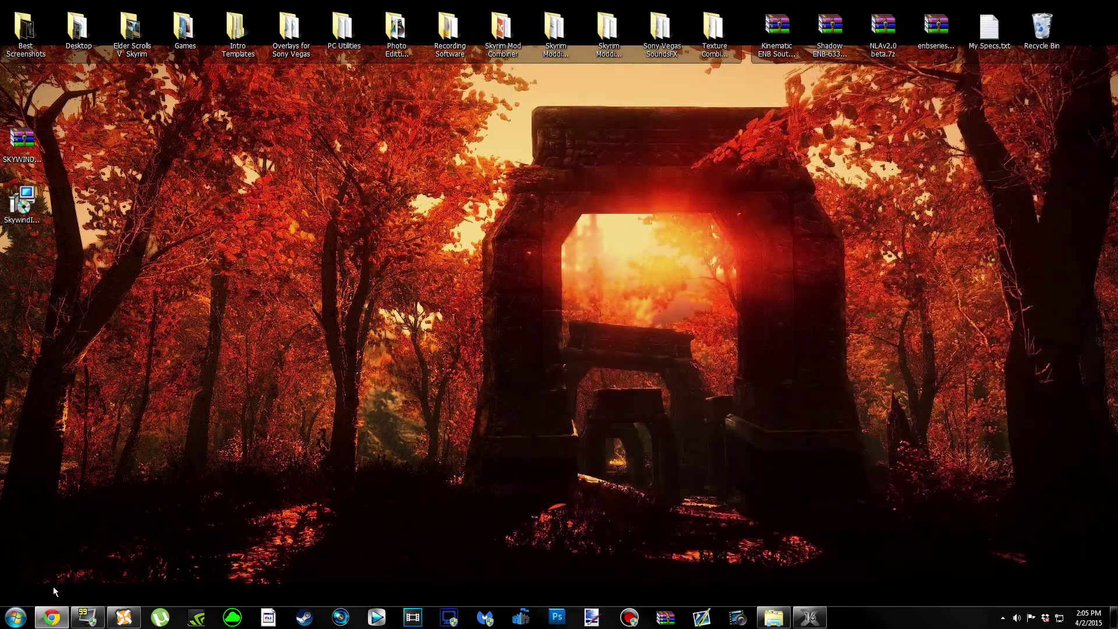
pyautogui.click(124, 617)
pyautogui.click(115, 24)
pyautogui.click(146, 38)
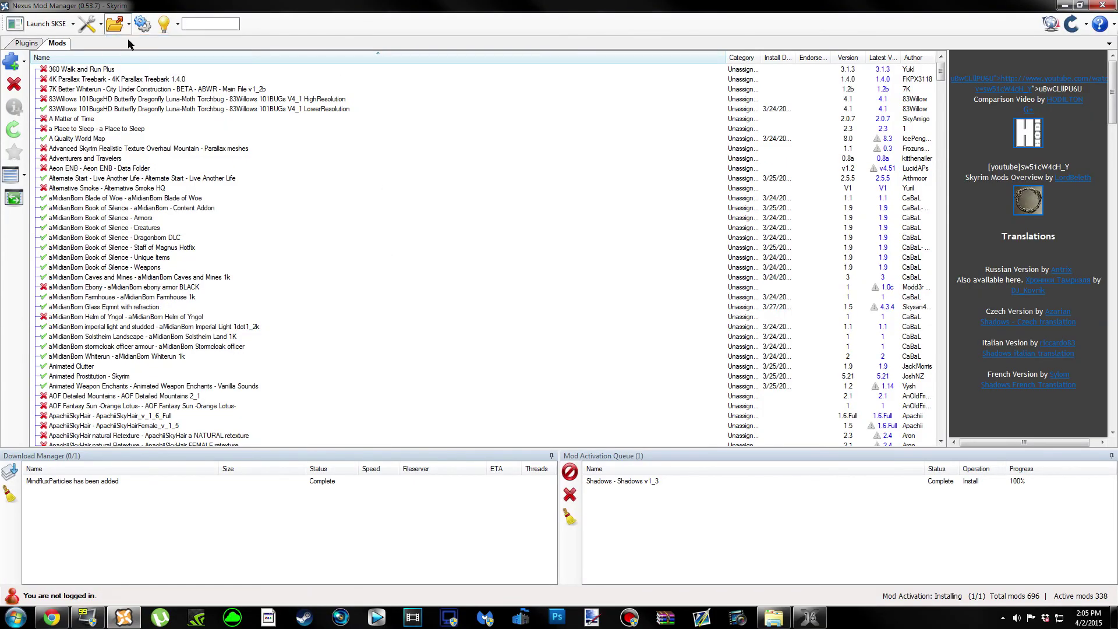
pyautogui.scroll(-4, 740, 270)
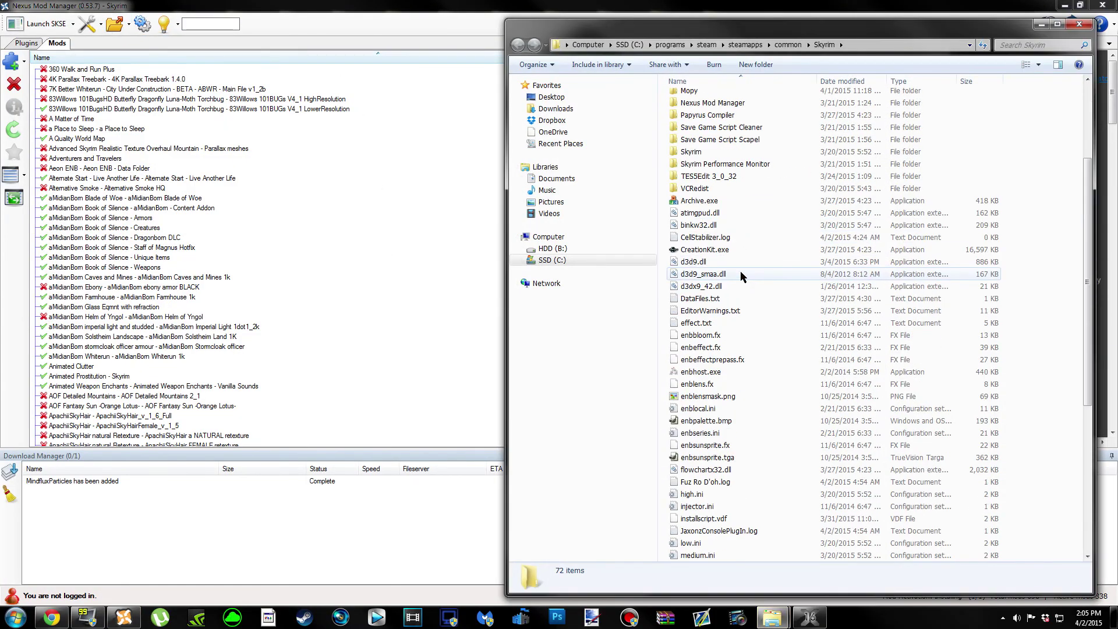
pyautogui.click(743, 410)
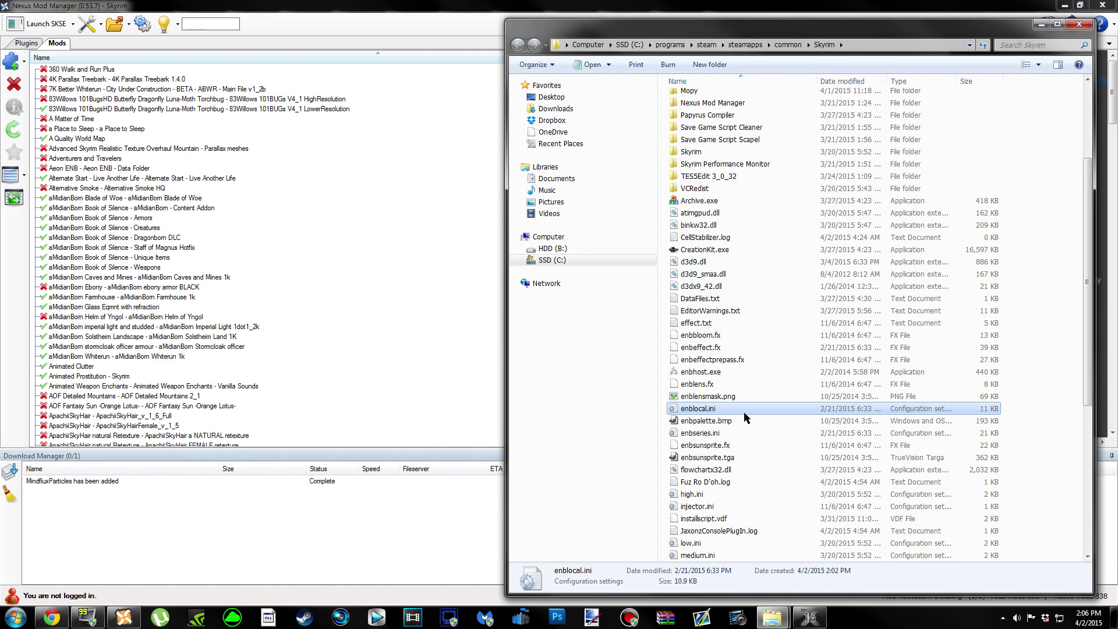
pyautogui.rightClick(744, 416)
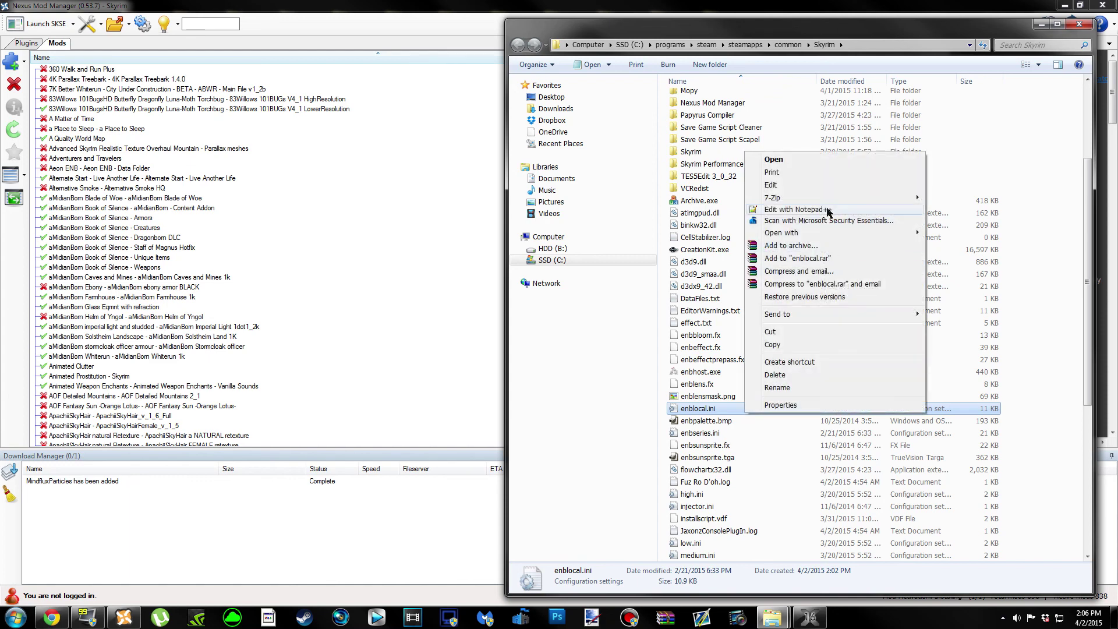
# Open enblocal.ini in Notepad++ and change ReservedMemorySizeMb from 256 to 512.
pyautogui.click(807, 211)
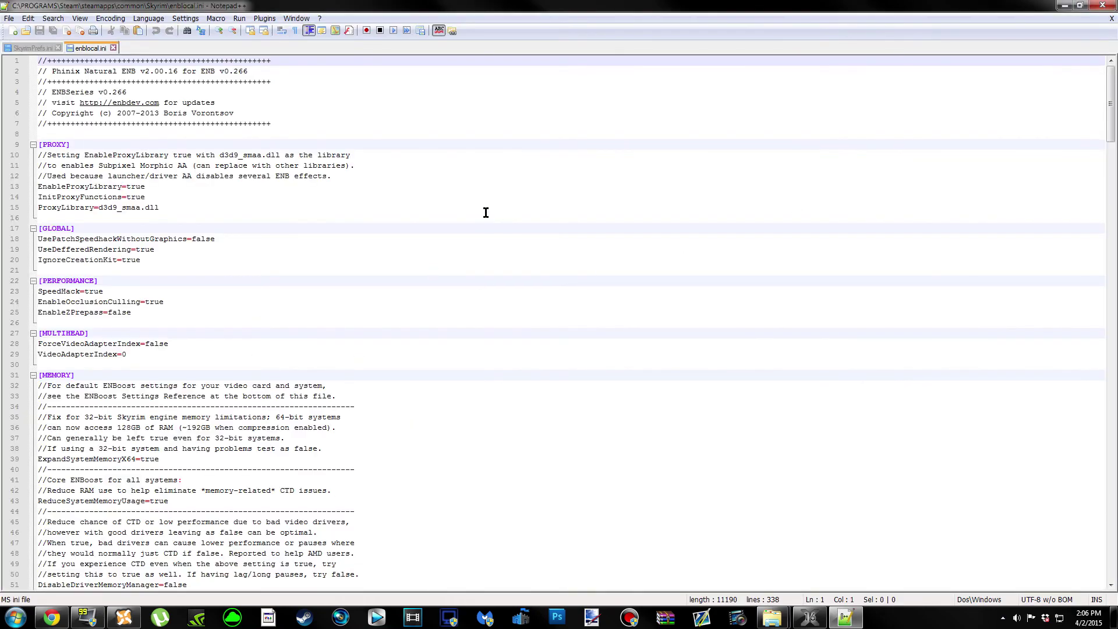
pyautogui.scroll(-4, 486, 213)
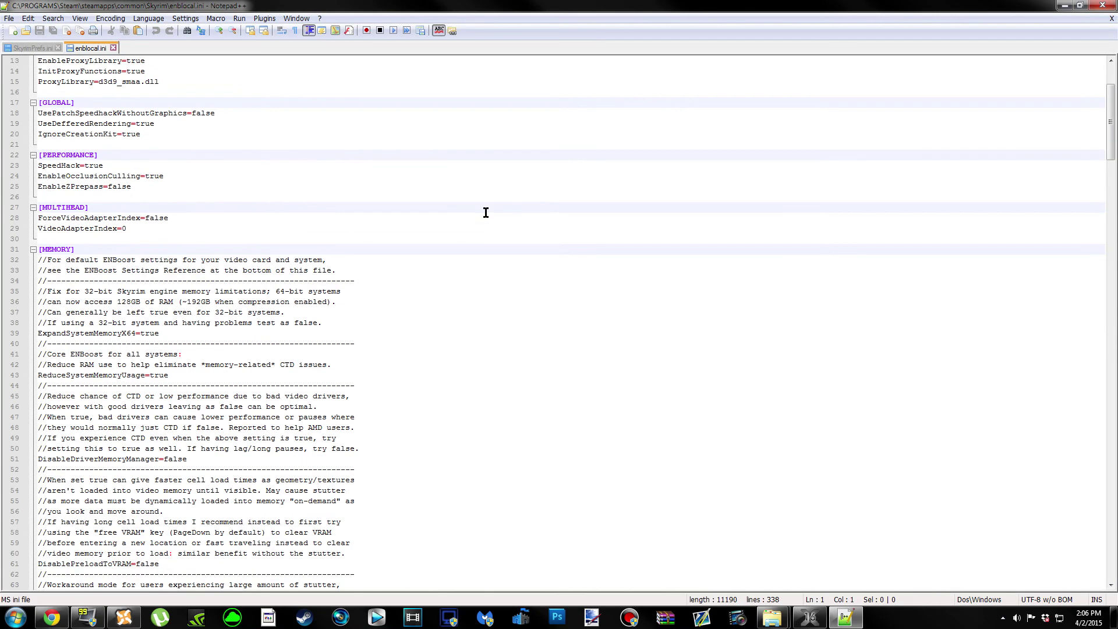
pyautogui.scroll(-11, 485, 213)
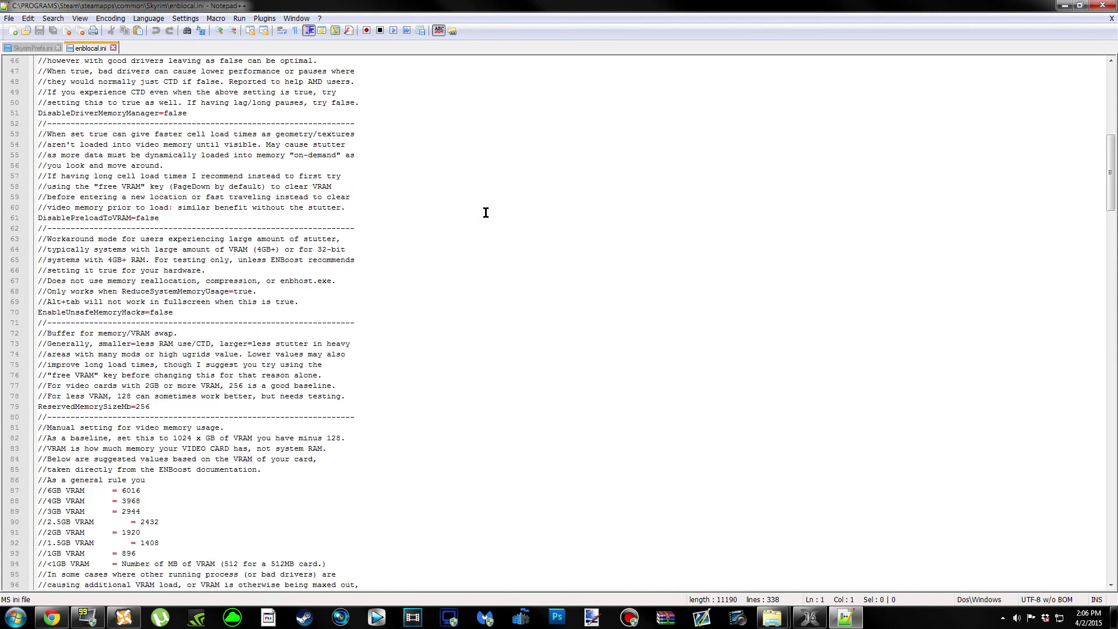
pyautogui.click(169, 406)
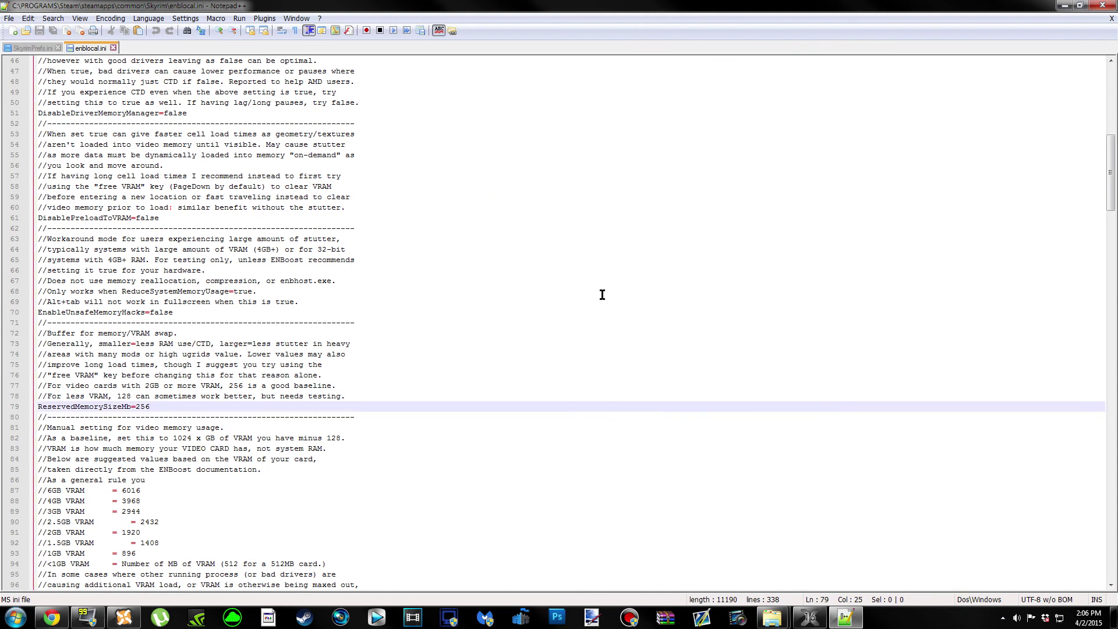
pyautogui.press('BackSpace')
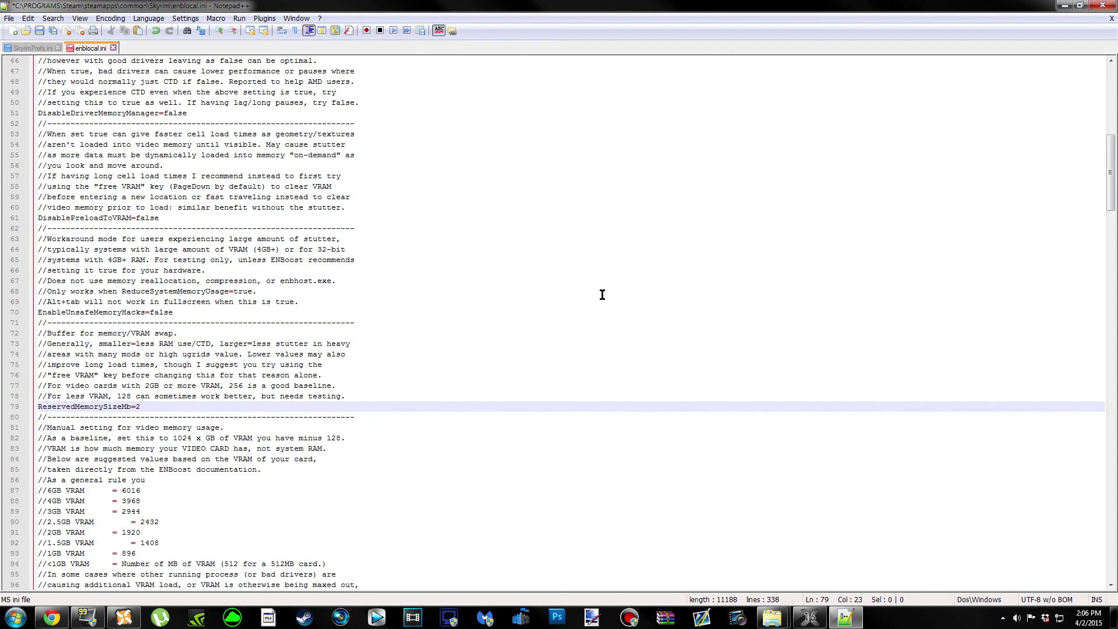
pyautogui.write('51')
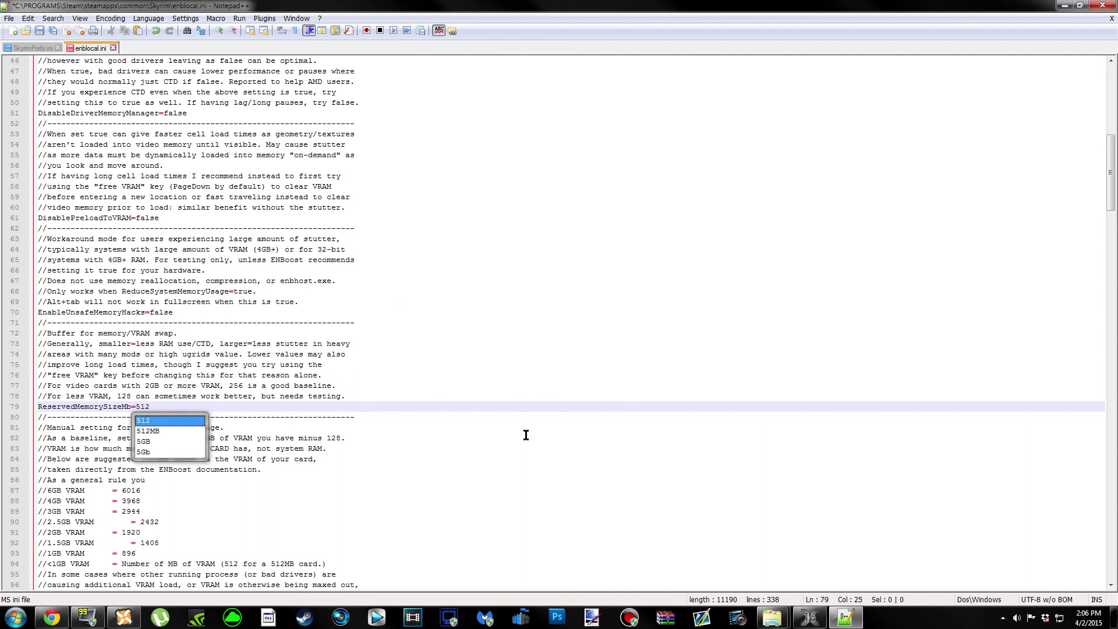
pyautogui.click(309, 407)
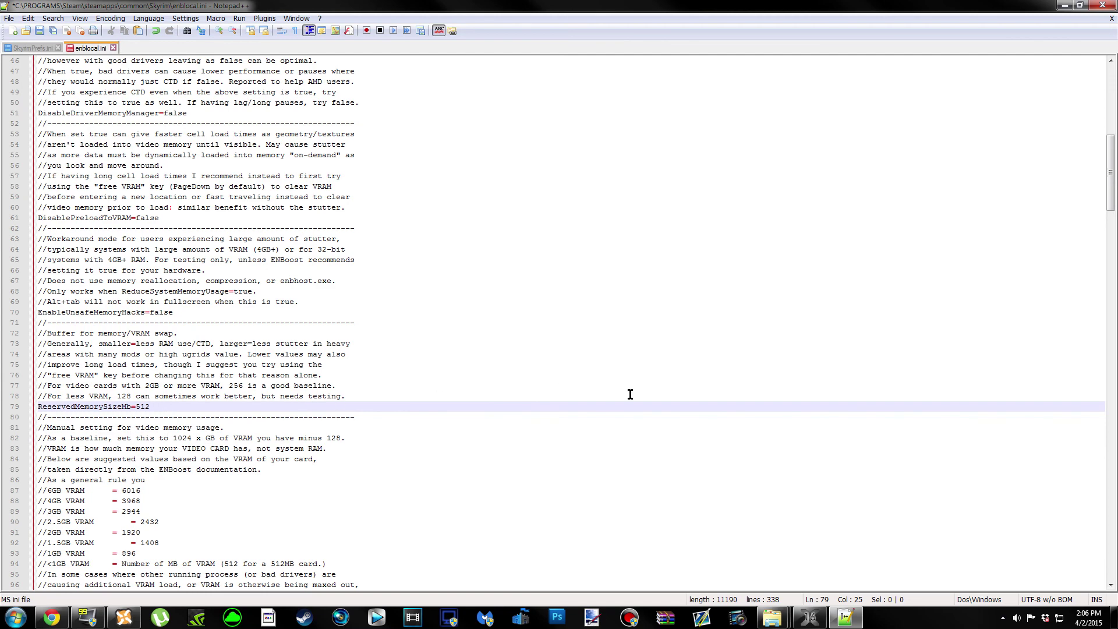
# Set VideoMemorySizeMb to 2944 for 3GB VRAM and save enblocal.ini.
pyautogui.scroll(-4, 630, 394)
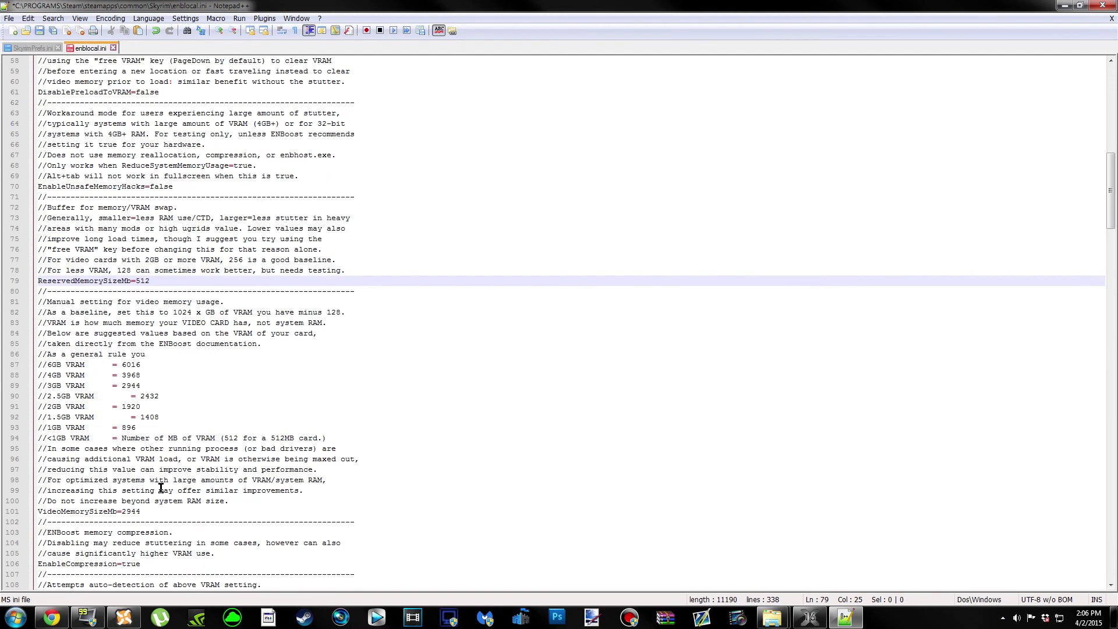
pyautogui.click(159, 515)
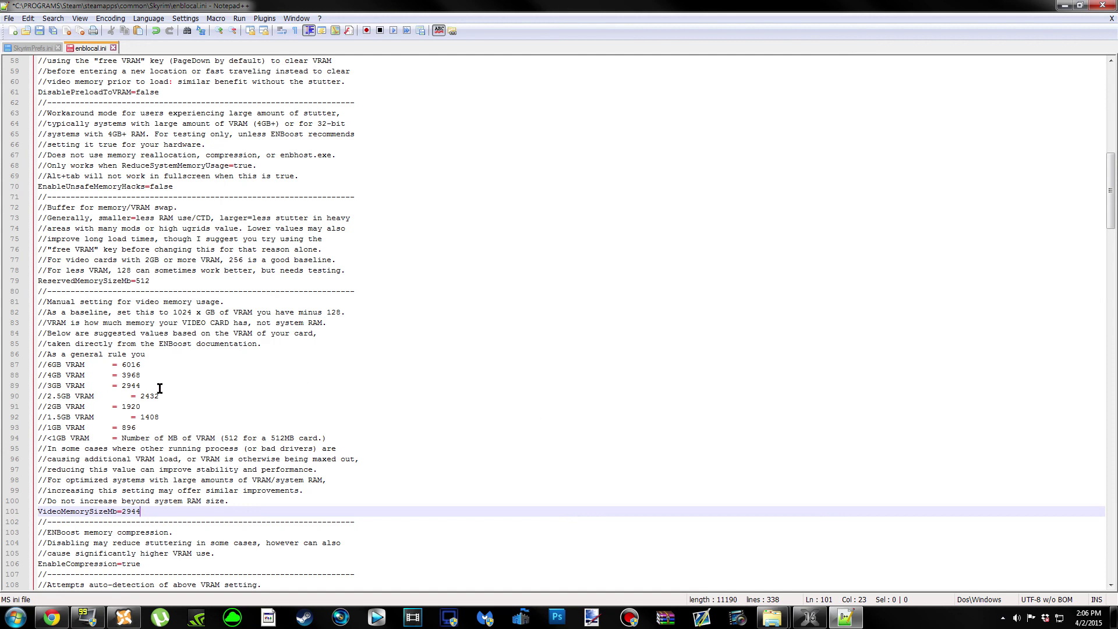
pyautogui.moveTo(141, 385); pyautogui.dragTo(121, 385)
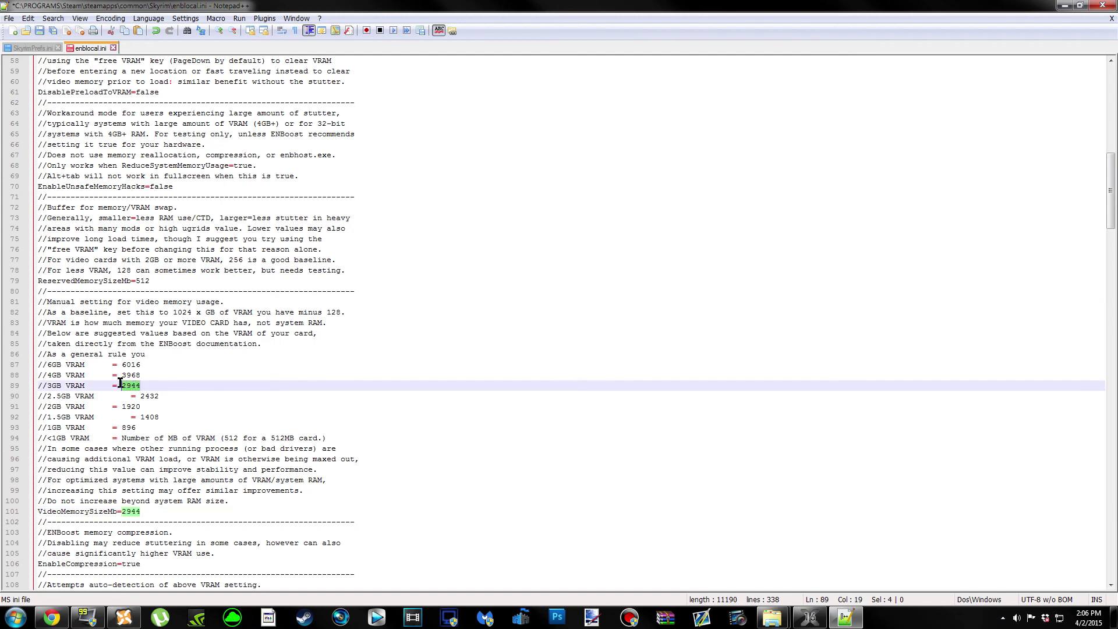
pyautogui.click(160, 512)
pyautogui.press('BackSpace')
pyautogui.press('BackSpace')
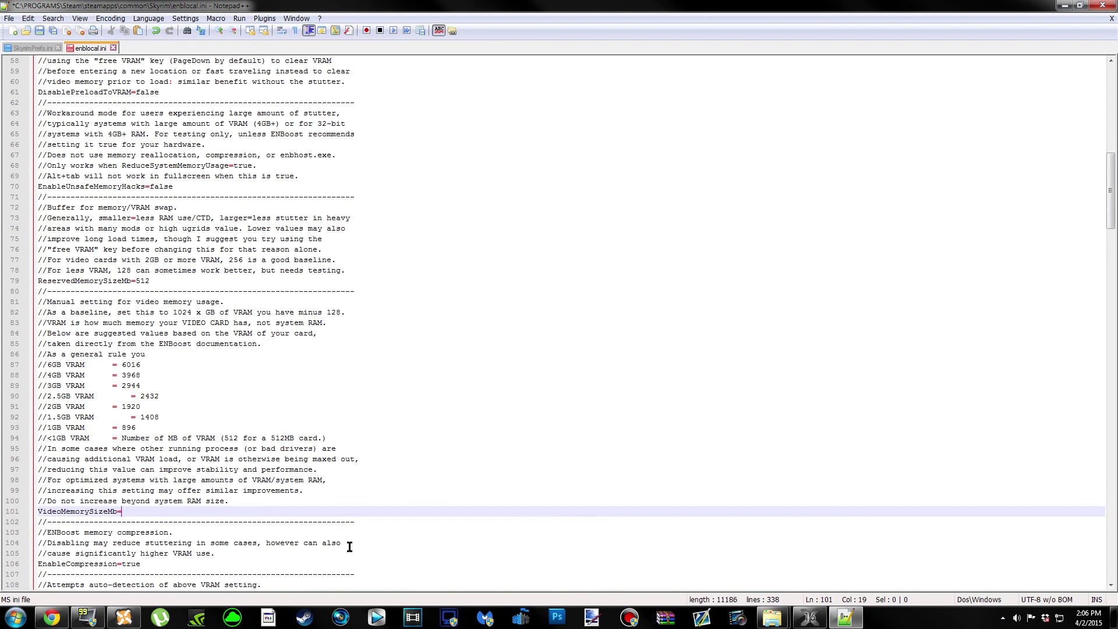
pyautogui.write('2944')
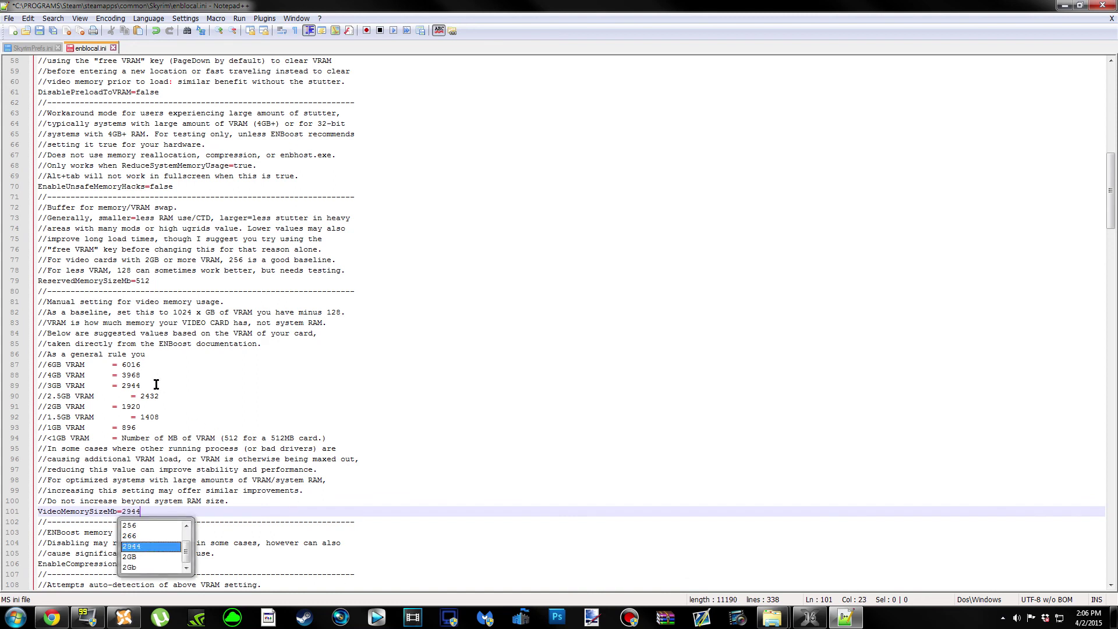
pyautogui.moveTo(141, 385); pyautogui.dragTo(48, 386)
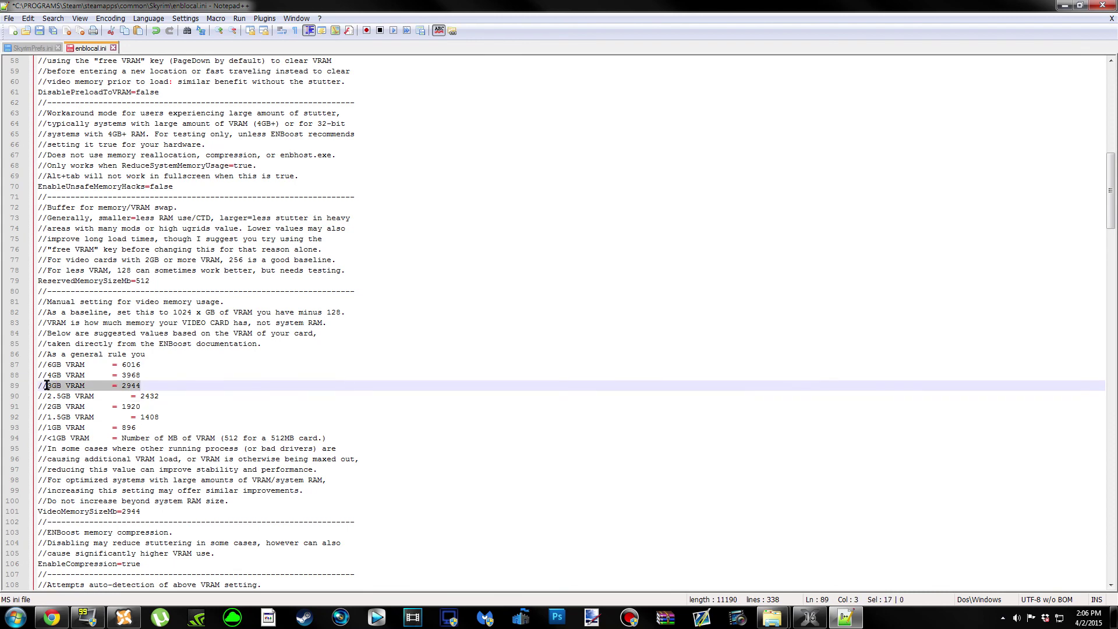
pyautogui.click(181, 392)
pyautogui.scroll(-3, 230, 387)
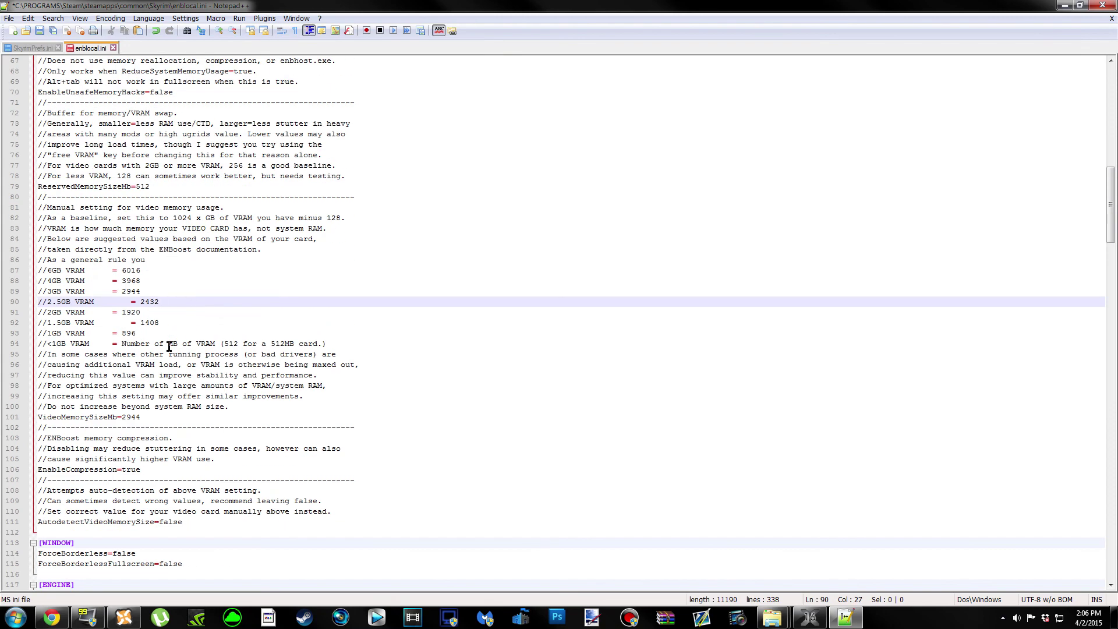
pyautogui.click(28, 18)
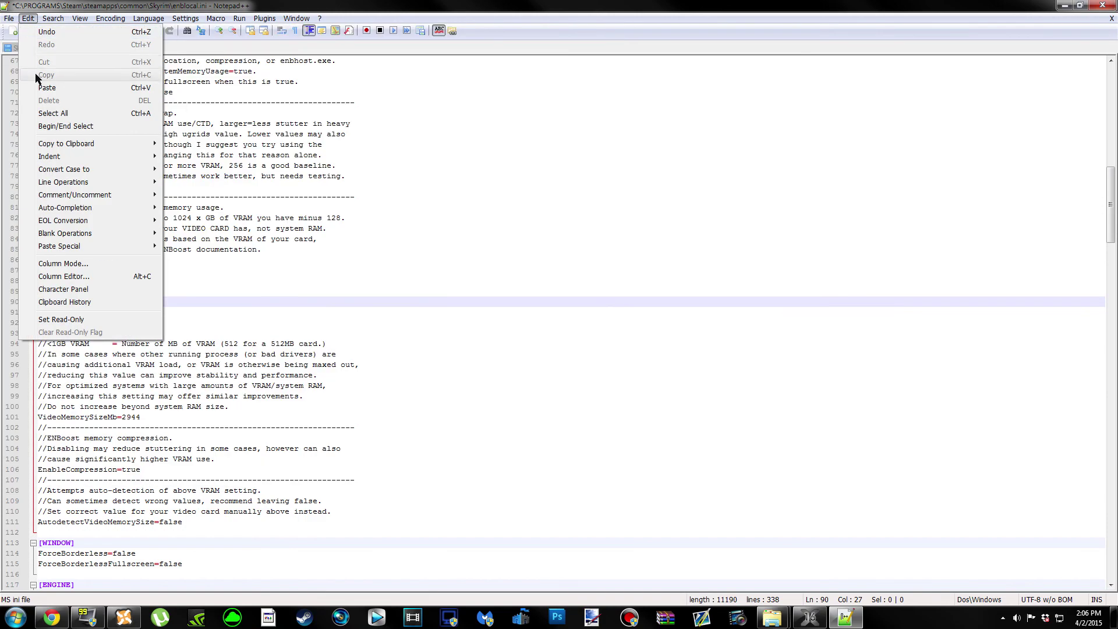
pyautogui.click(26, 84)
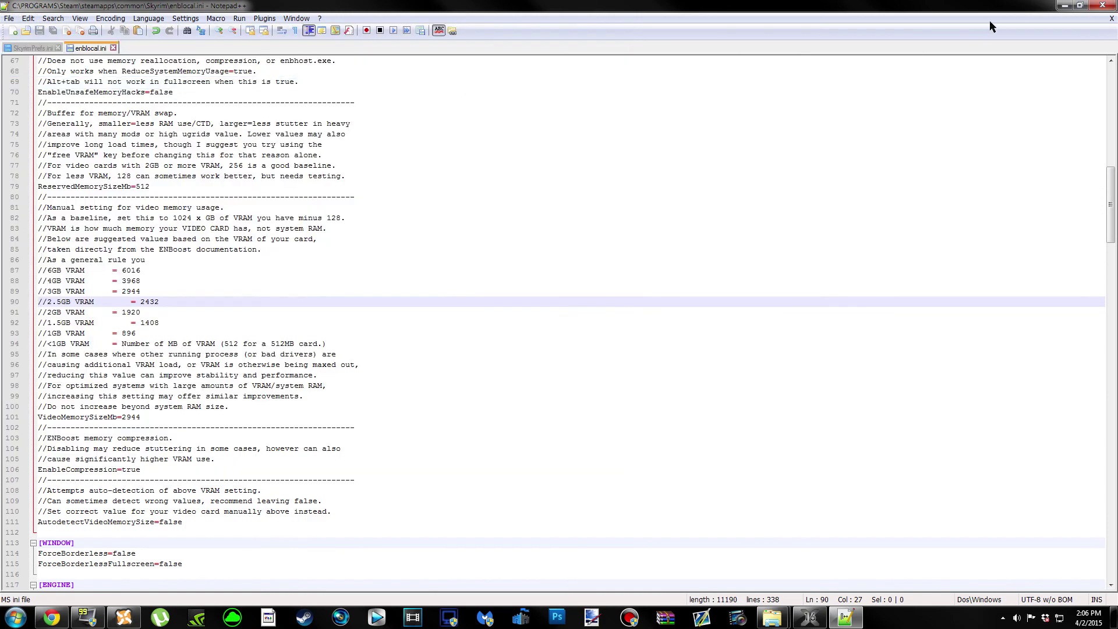
# Close Notepad++ and the Skyrim game folder window.
pyautogui.click(1102, 5)
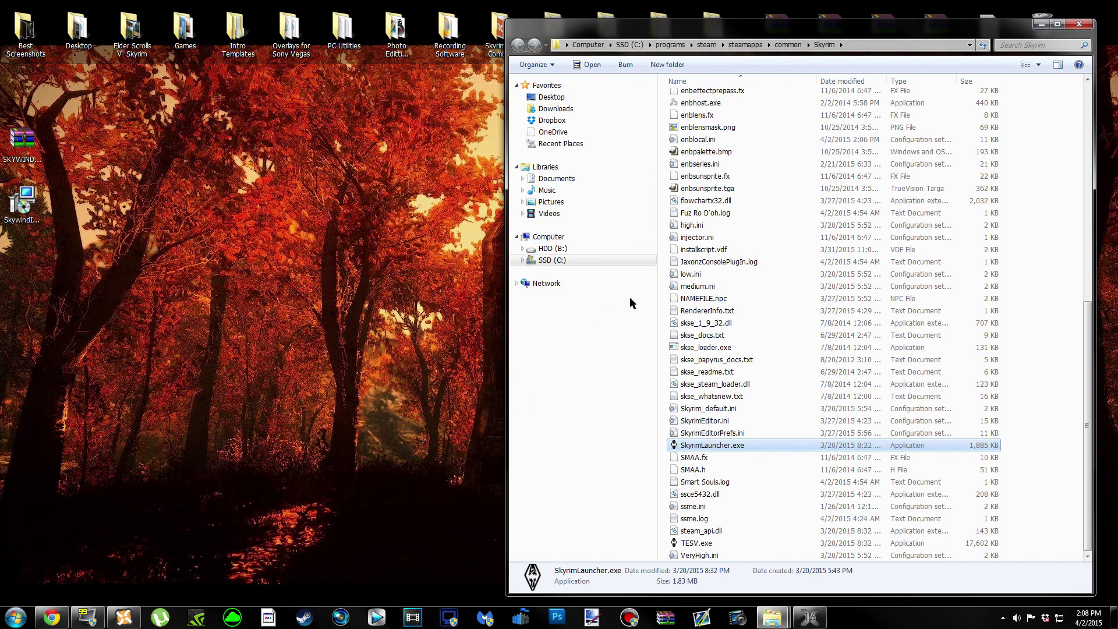
pyautogui.click(1079, 24)
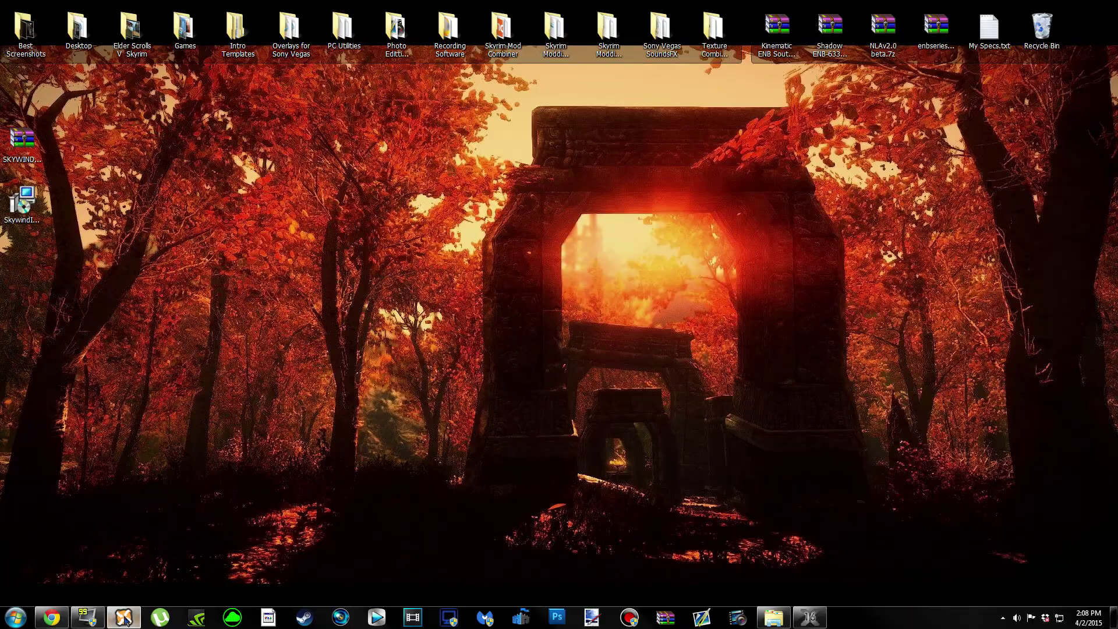
# Open the Skyrim game folder from Nexus Mod Manager's folder menu.
pyautogui.click(124, 619)
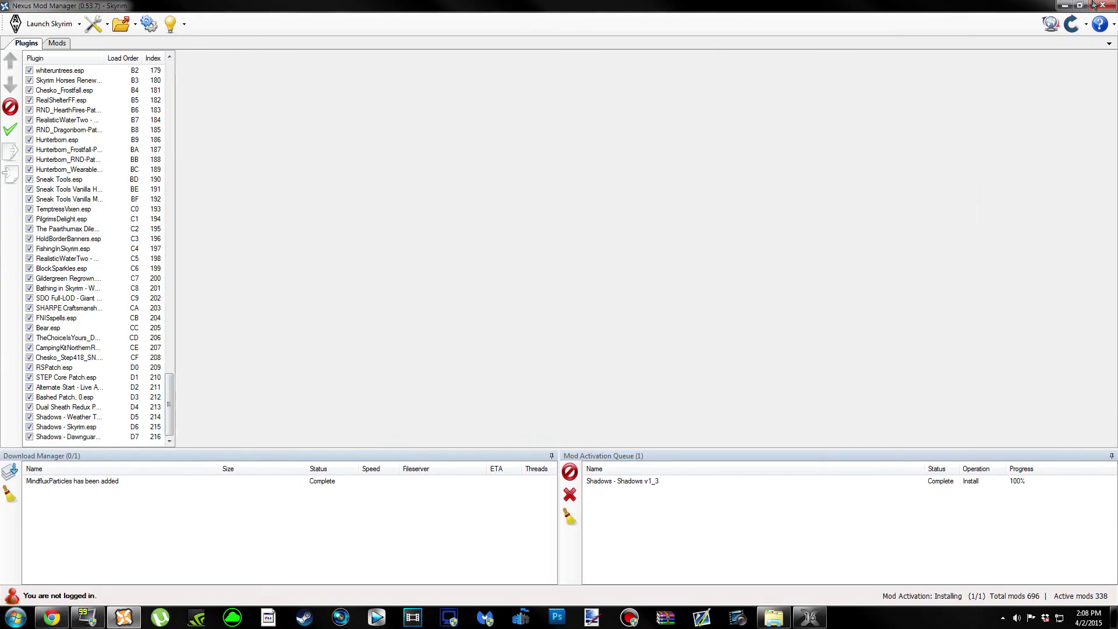
pyautogui.click(1064, 5)
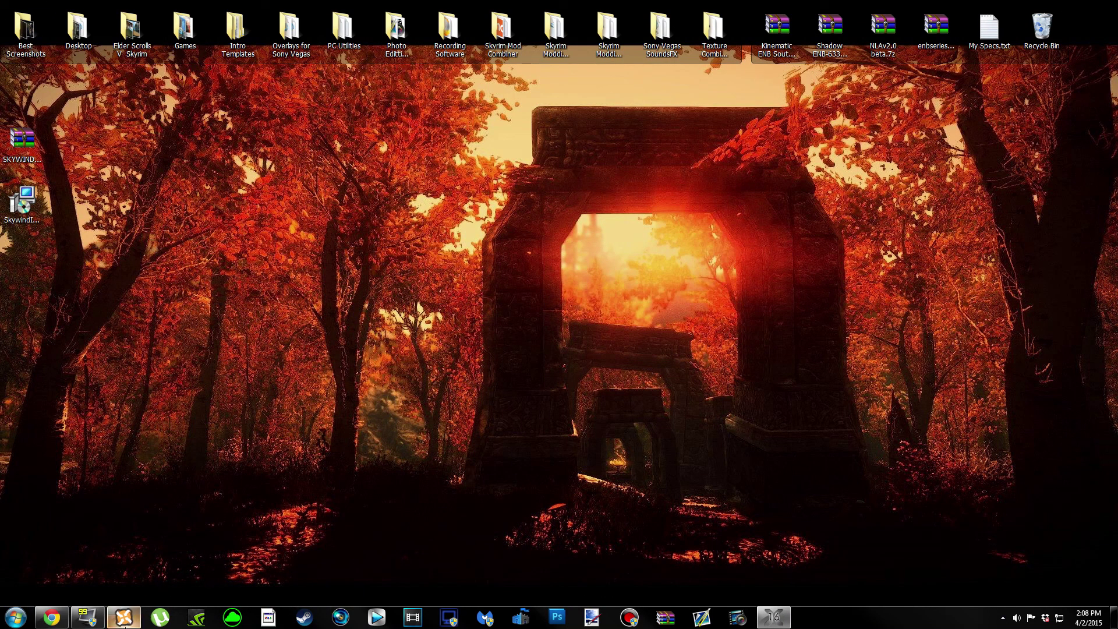
pyautogui.click(124, 618)
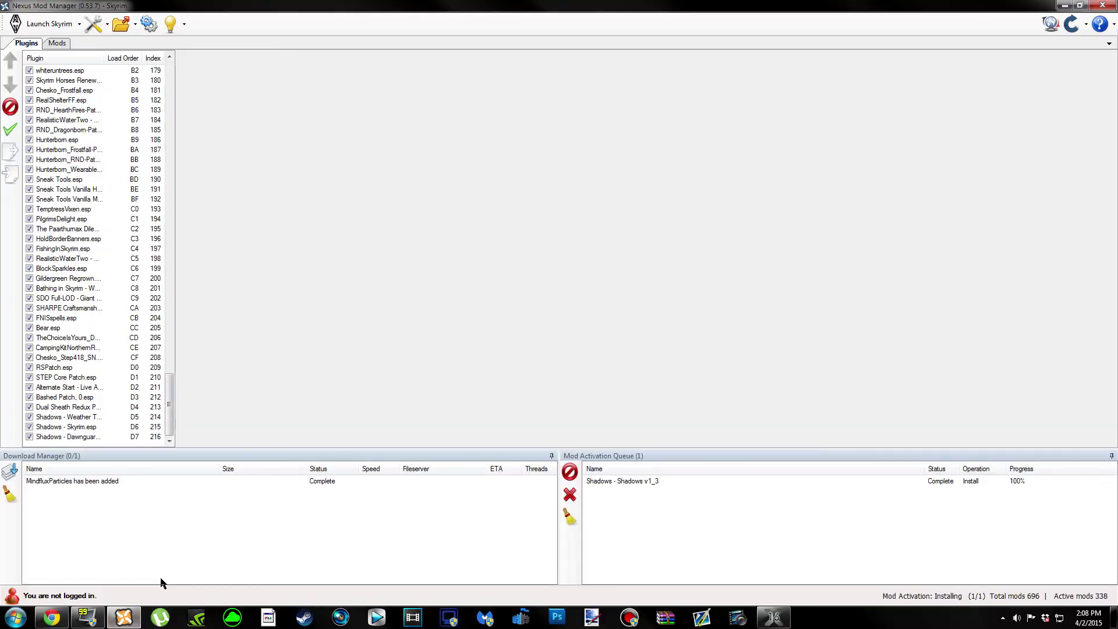
pyautogui.click(122, 23)
pyautogui.click(149, 42)
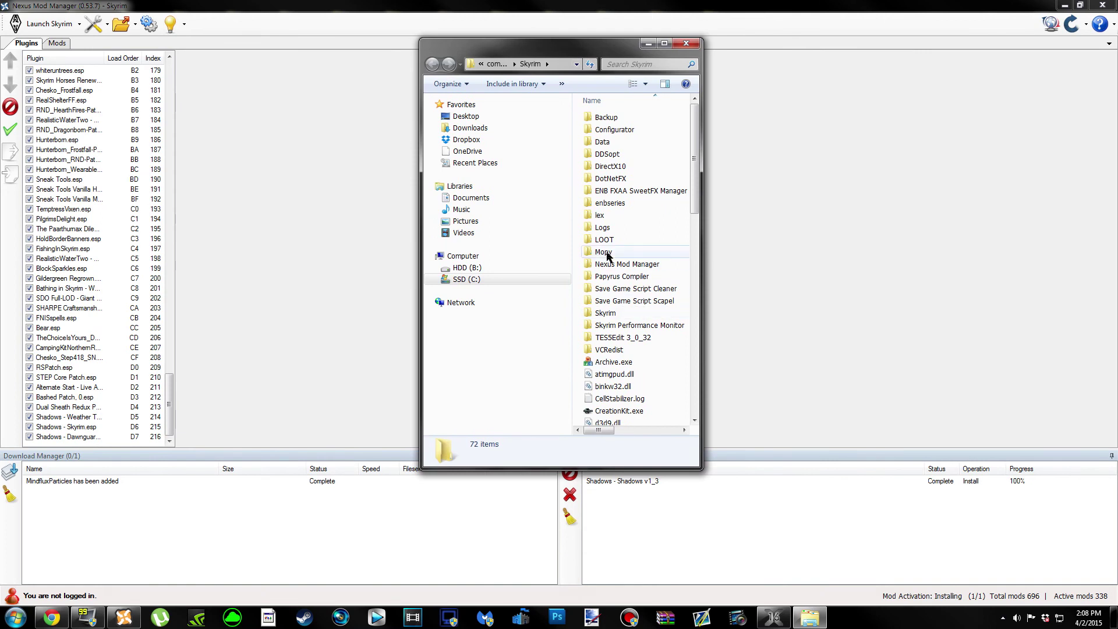
# Run LOOT, sort and apply the plugin load order, then close LOOT and the folder.
pyautogui.doubleClick(603, 241)
pyautogui.doubleClick(608, 143)
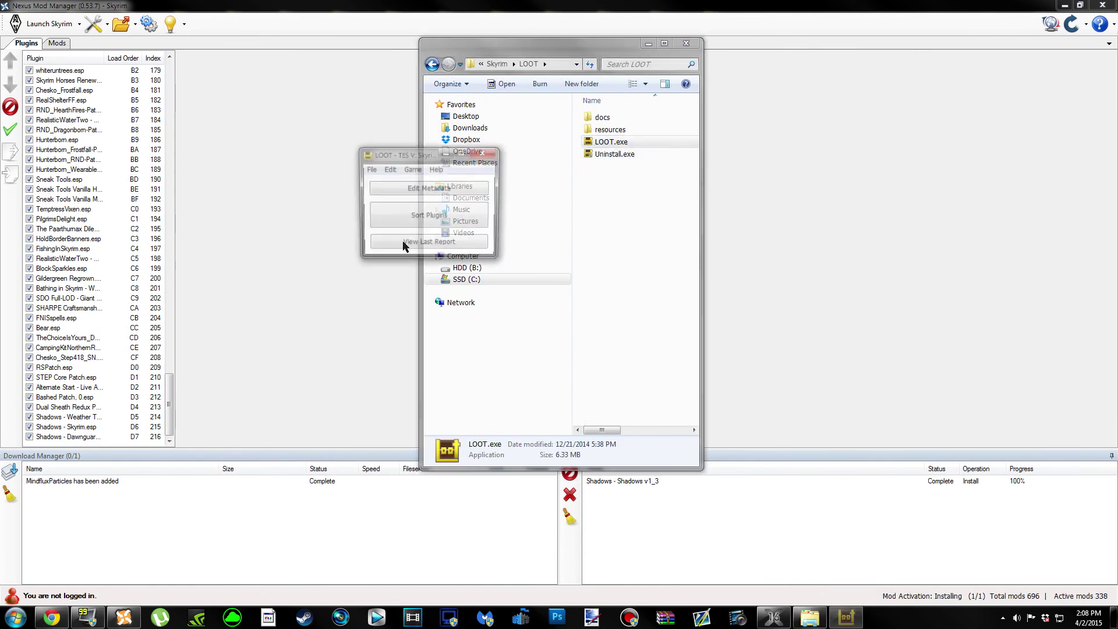
pyautogui.click(456, 219)
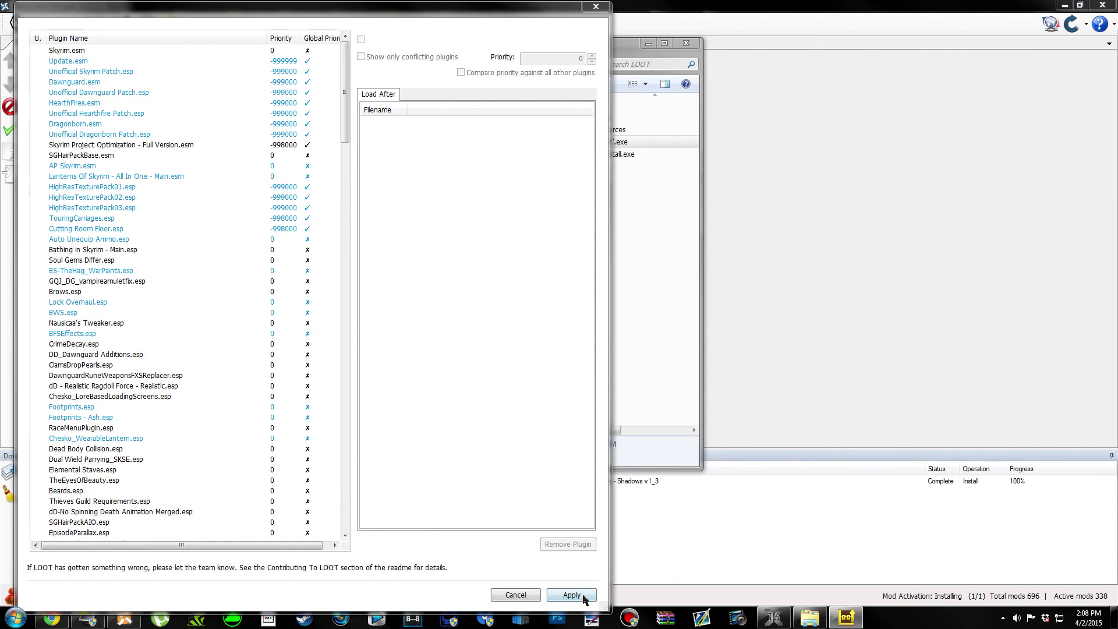
pyautogui.click(582, 595)
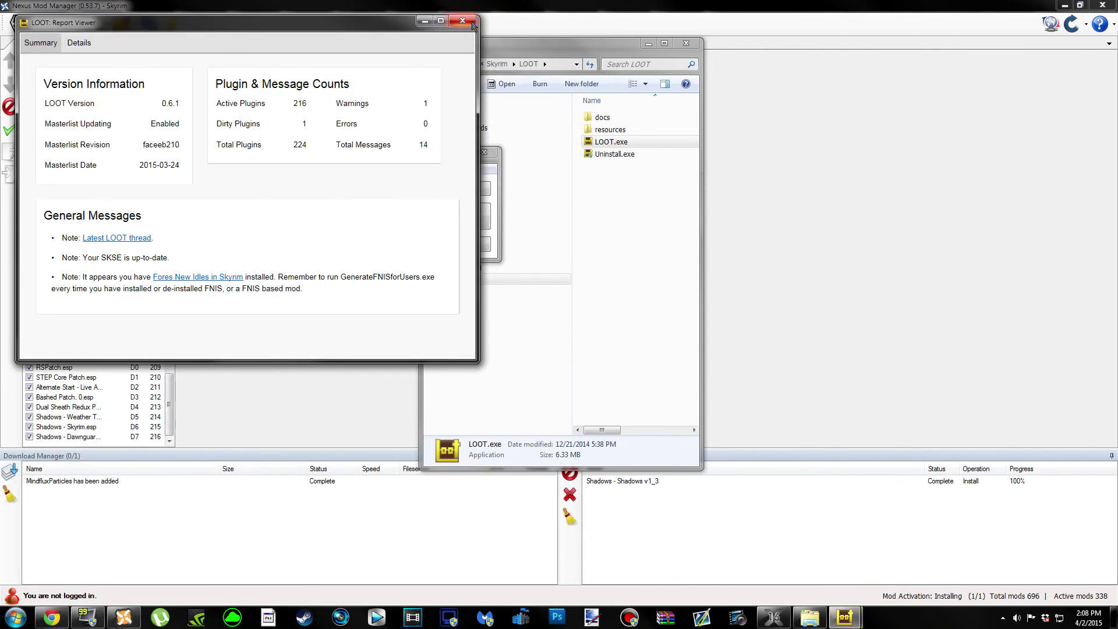
pyautogui.click(462, 21)
pyautogui.click(484, 152)
pyautogui.click(686, 43)
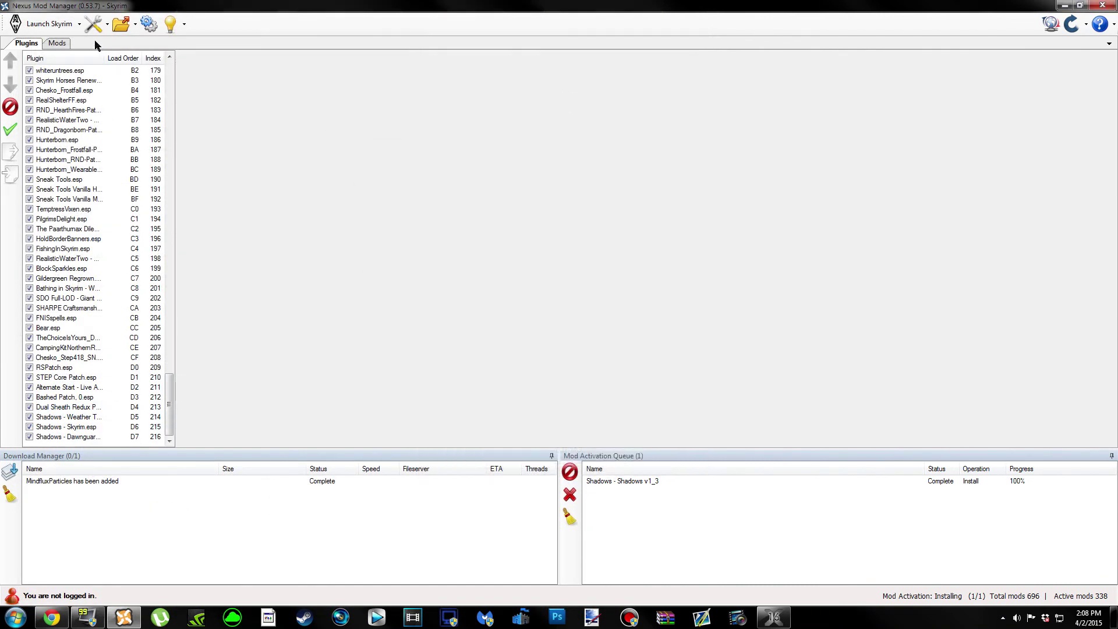
pyautogui.click(79, 24)
# Launch Skyrim through SKSE and open the ENBSeries editor at the main menu.
pyautogui.click(69, 69)
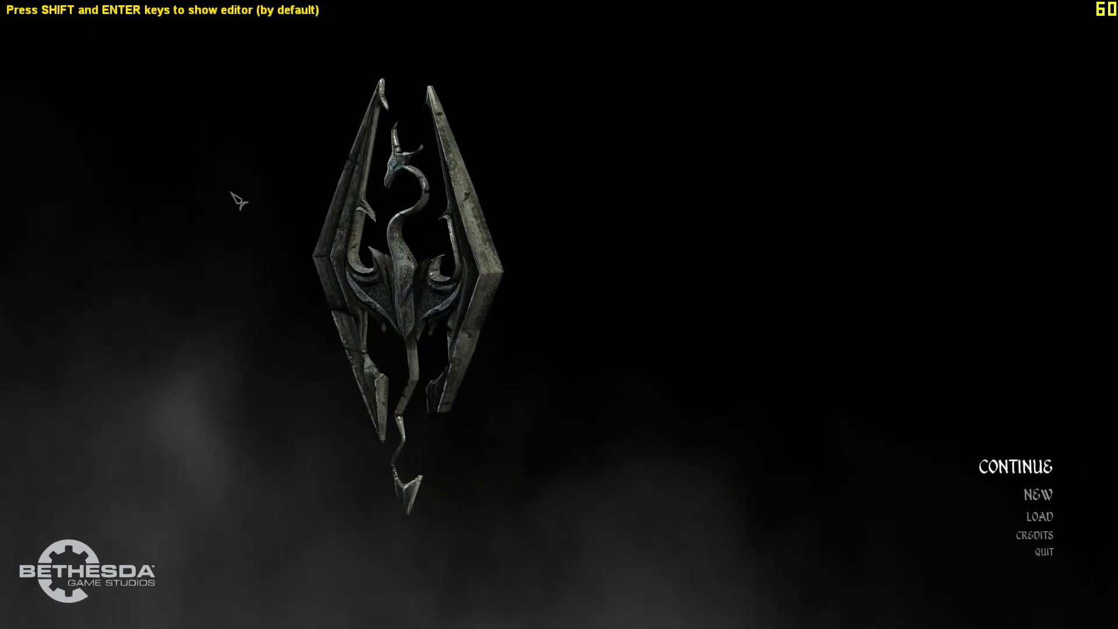
pyautogui.hotkey('shift', 'Return')
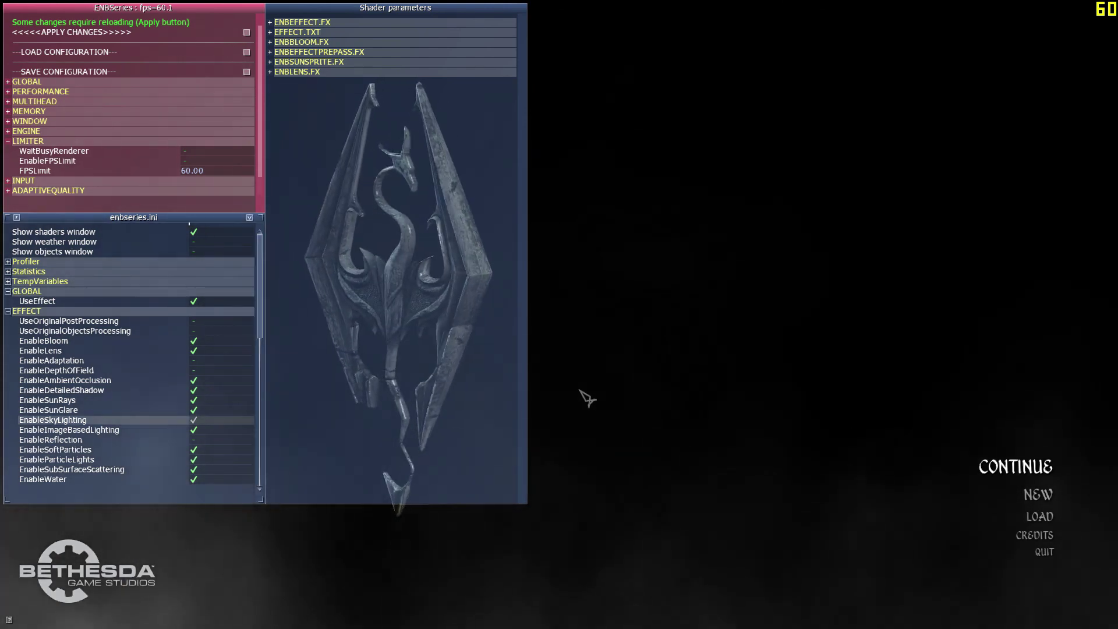
pyautogui.hotkey('shift', 'Return')
pyautogui.press('Tab')
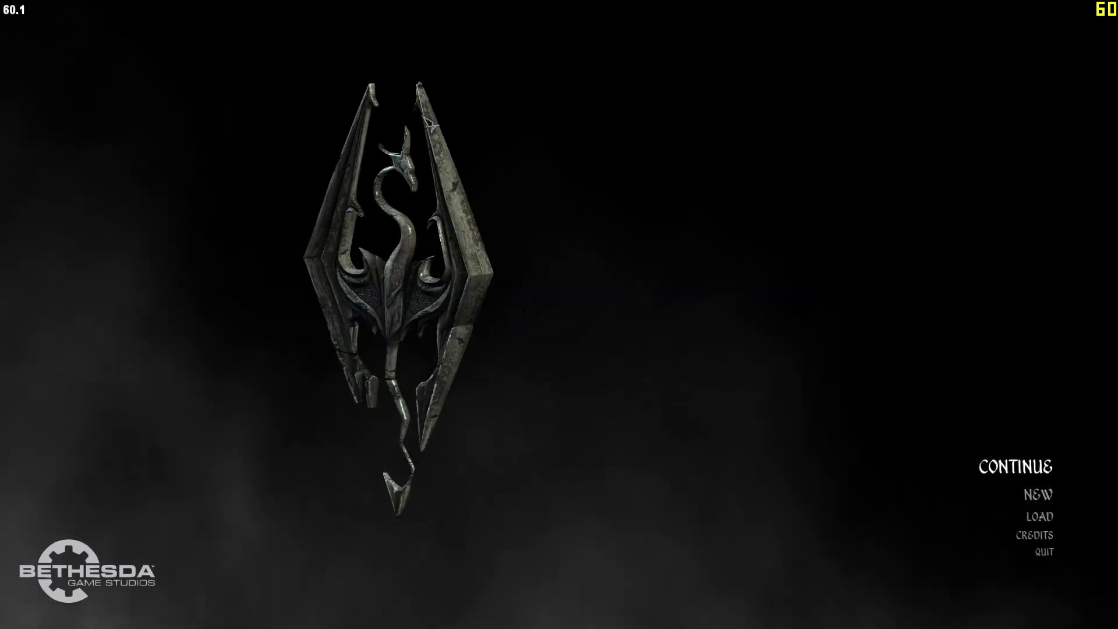
# Load save 153 at The Bannered Mare and take an F12 screenshot in Whiterun.
pyautogui.click(1051, 518)
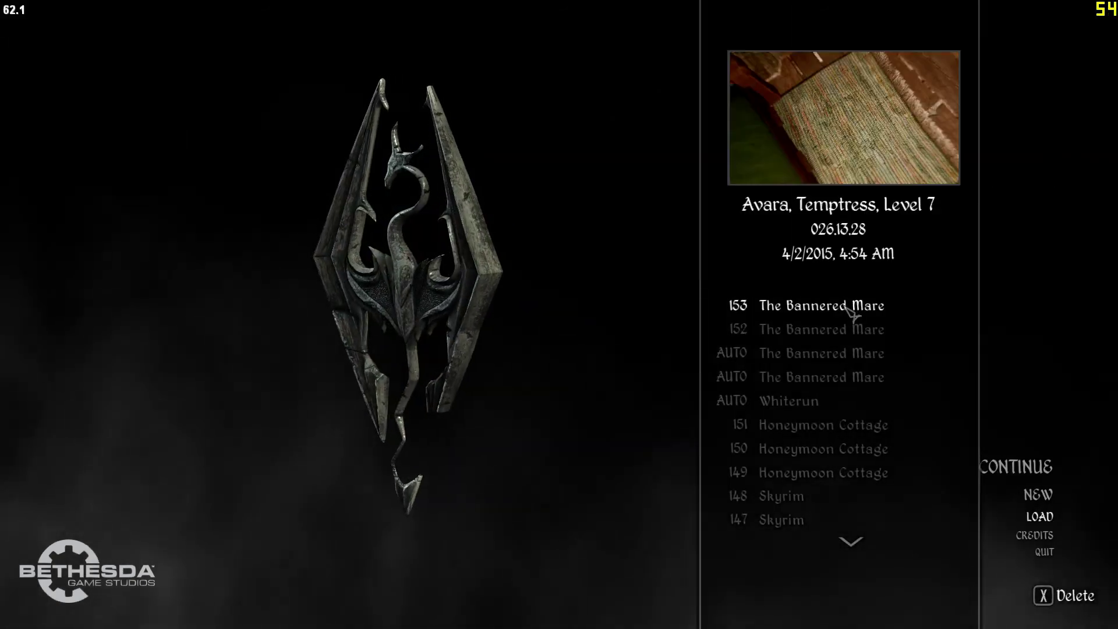
pyautogui.click(852, 313)
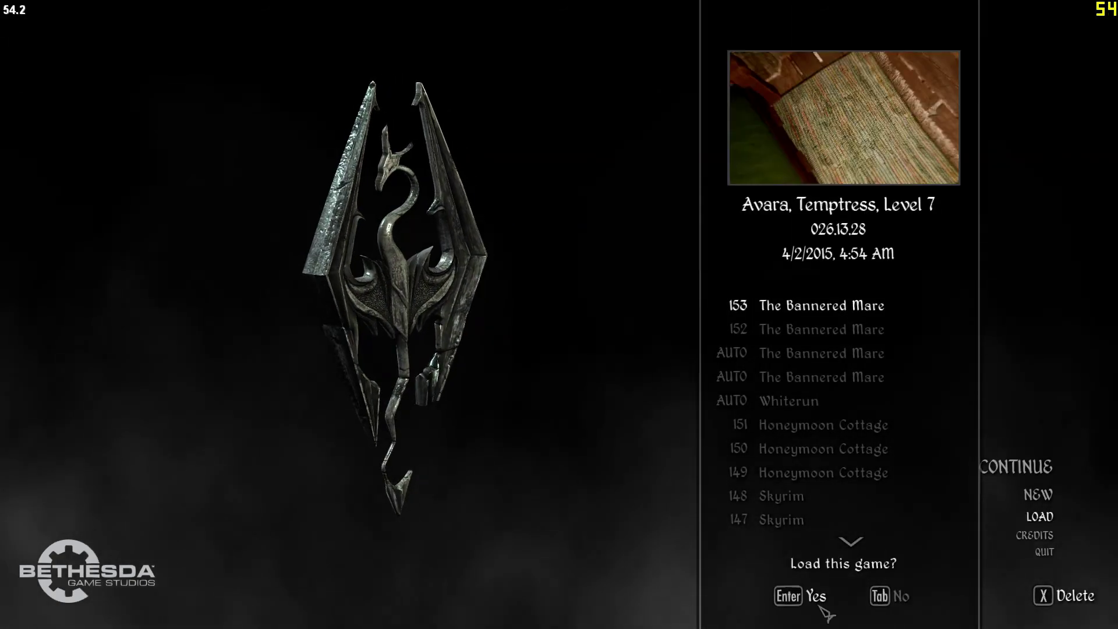
pyautogui.click(821, 606)
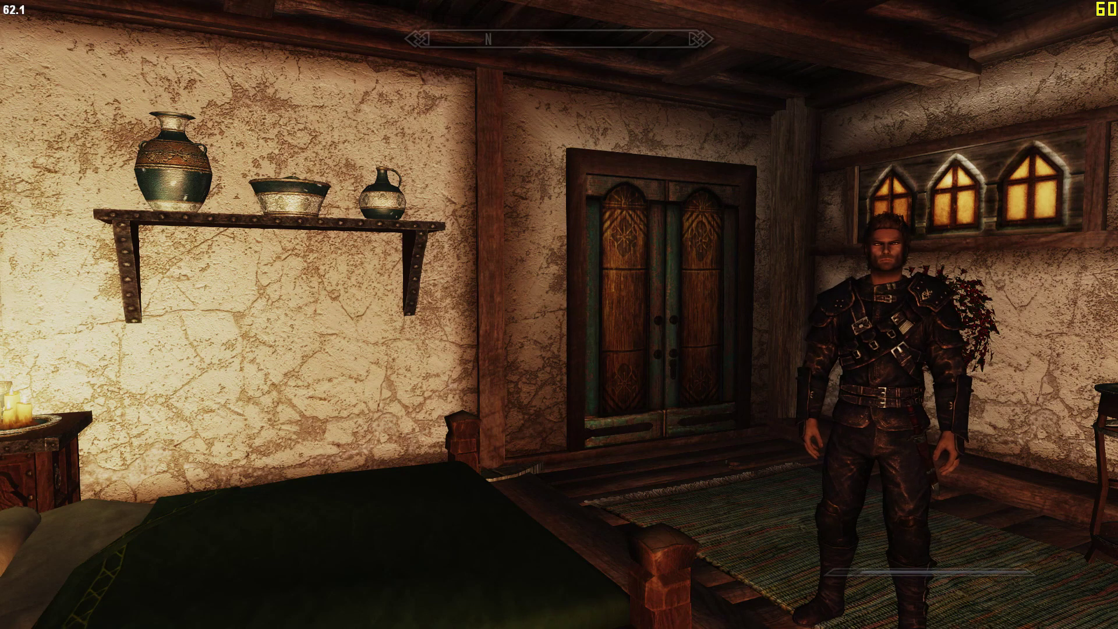
pyautogui.press('F12')
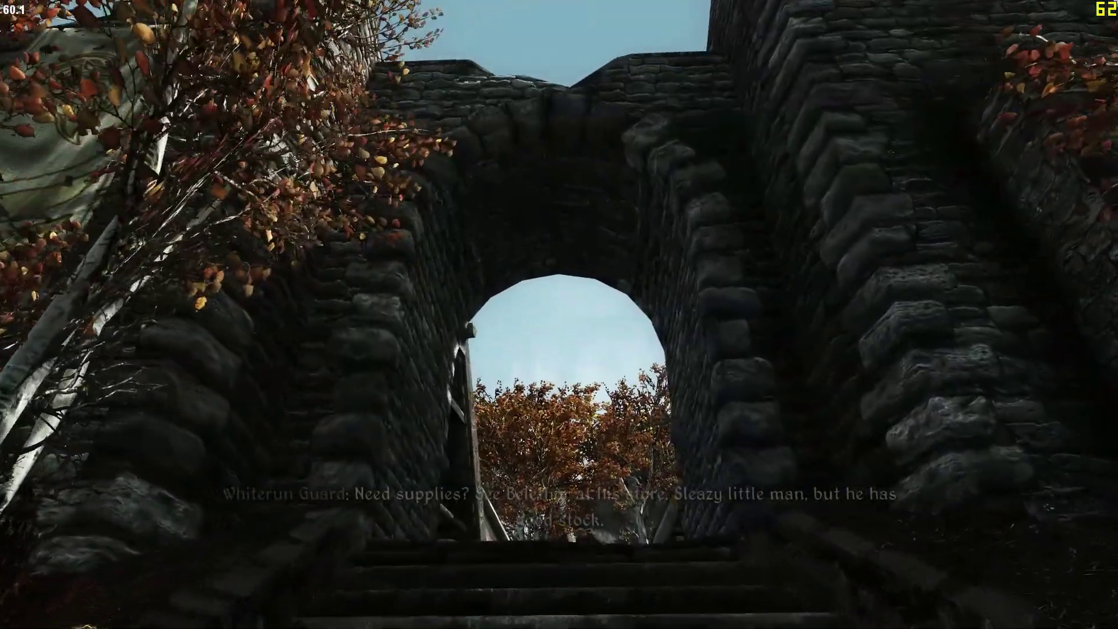
# Walk up the stairs through the archway, then draw and swing the glass sword.
pyautogui.press('w')
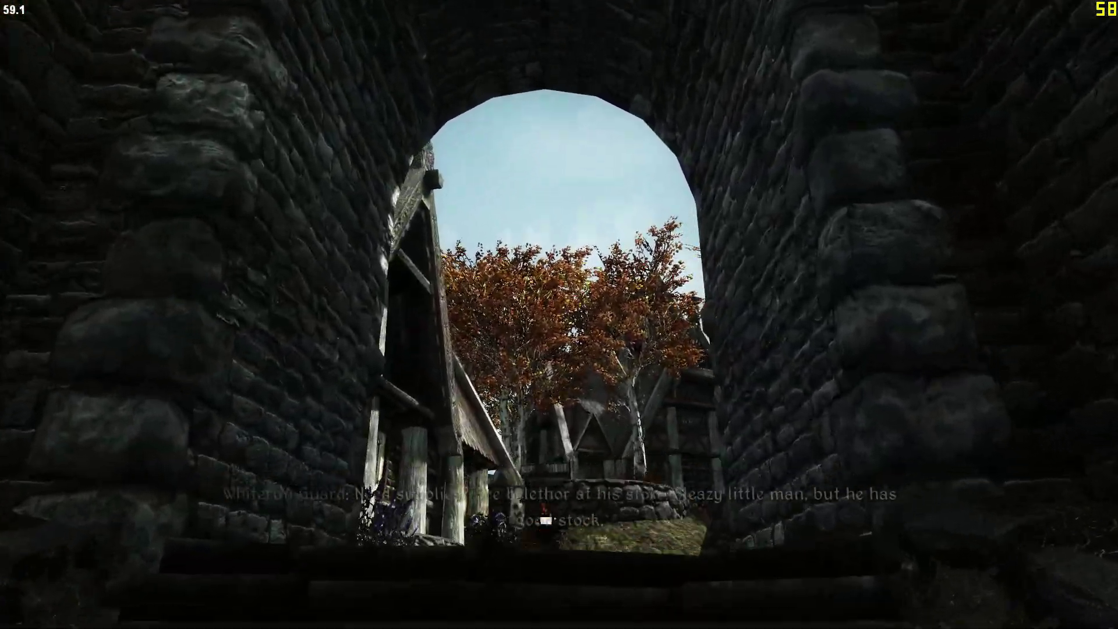
pyautogui.press('w')
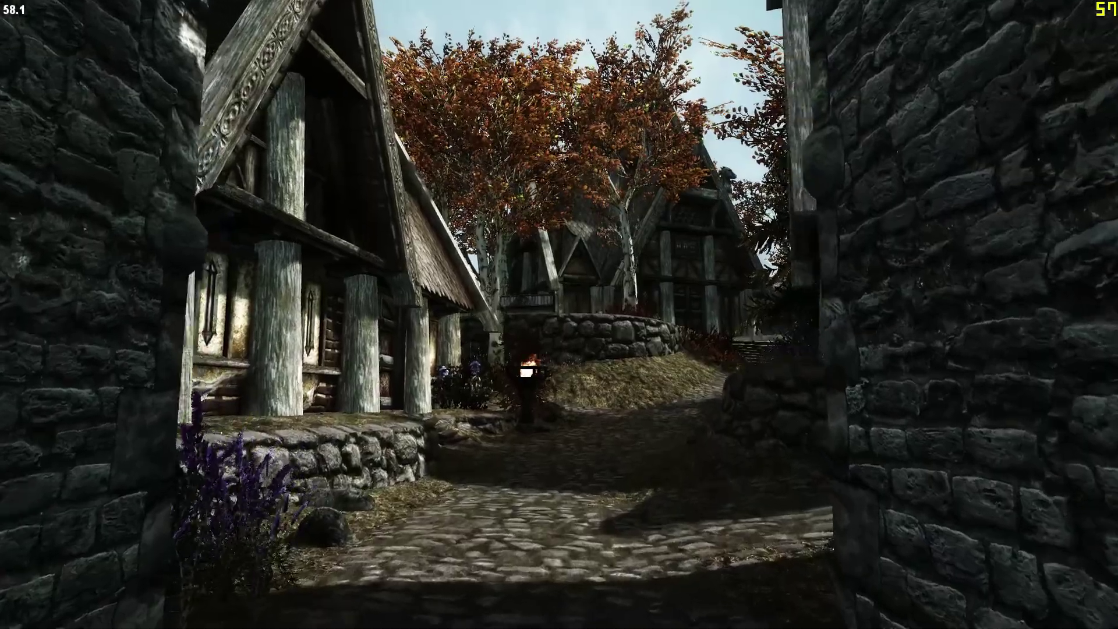
pyautogui.press('w')
pyautogui.press('r')
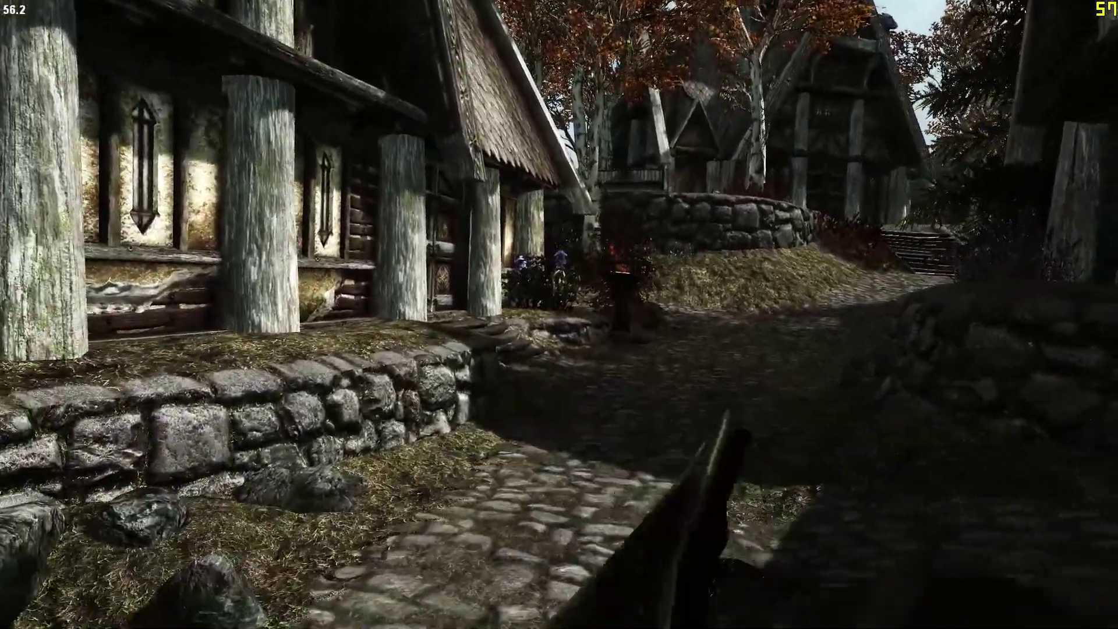
pyautogui.press('w')
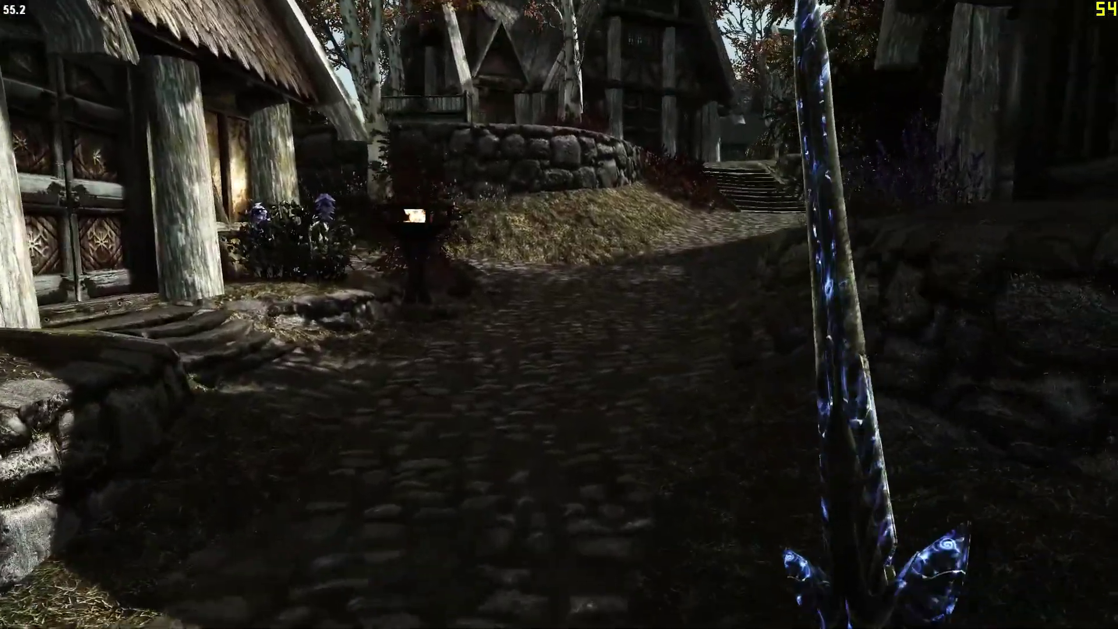
pyautogui.click(559, 314)
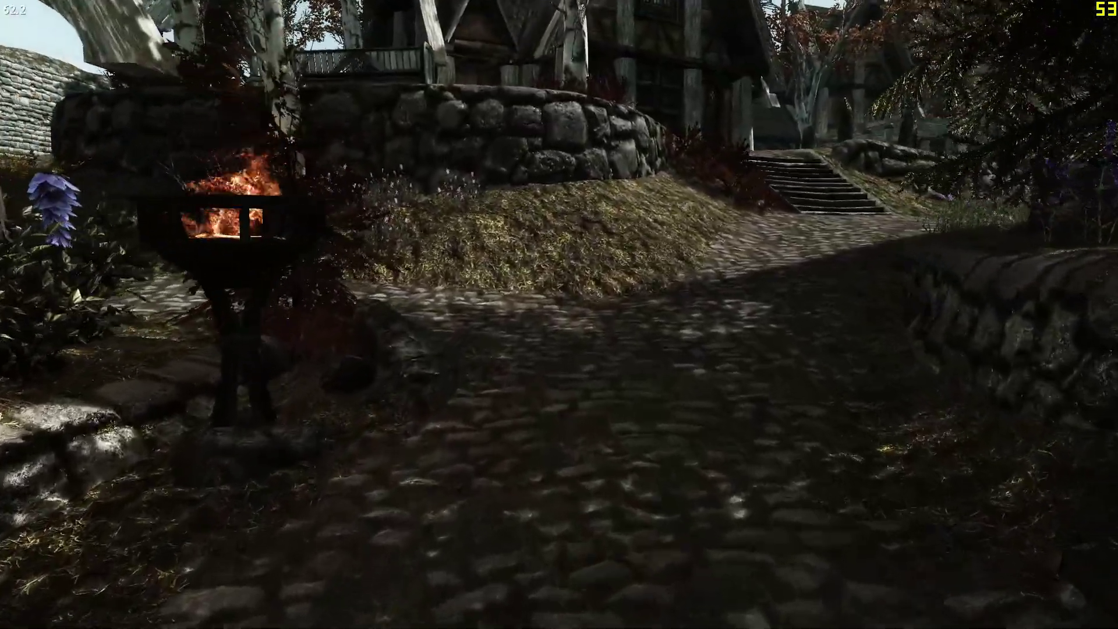
# Walk along the cobblestone road past the houses to the Gildergreen courtyard and gazebo.
pyautogui.press('w')
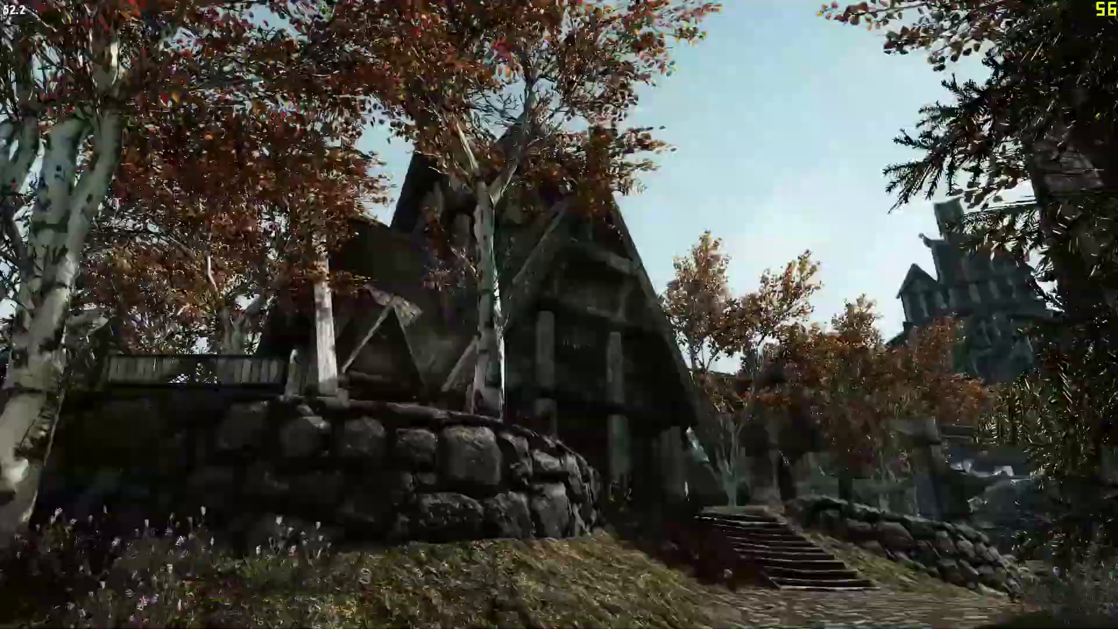
pyautogui.press('w')
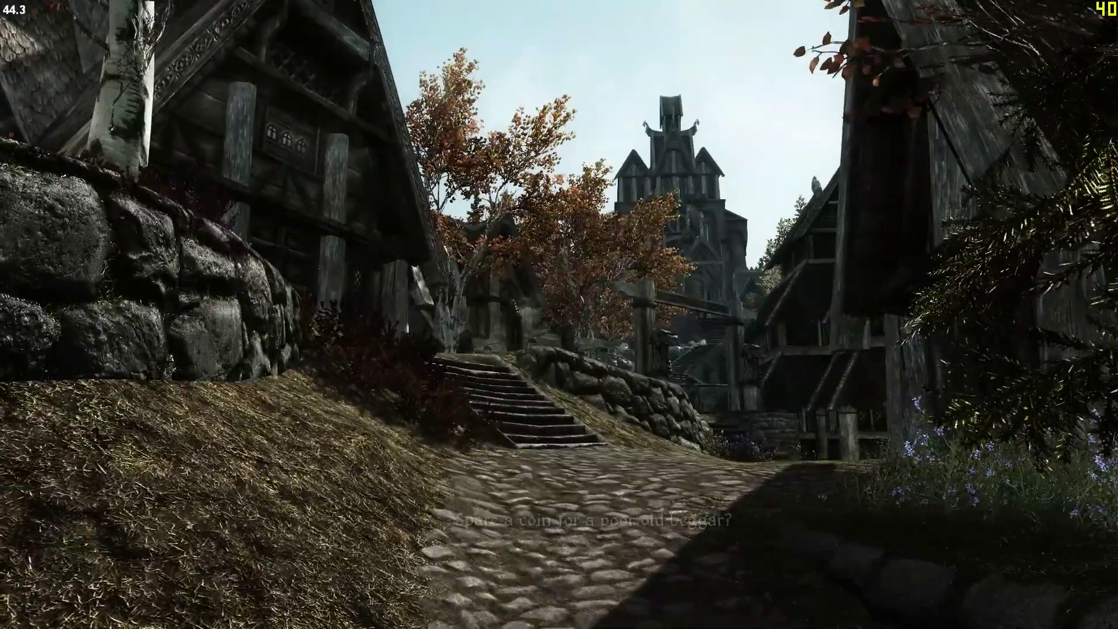
pyautogui.press('w')
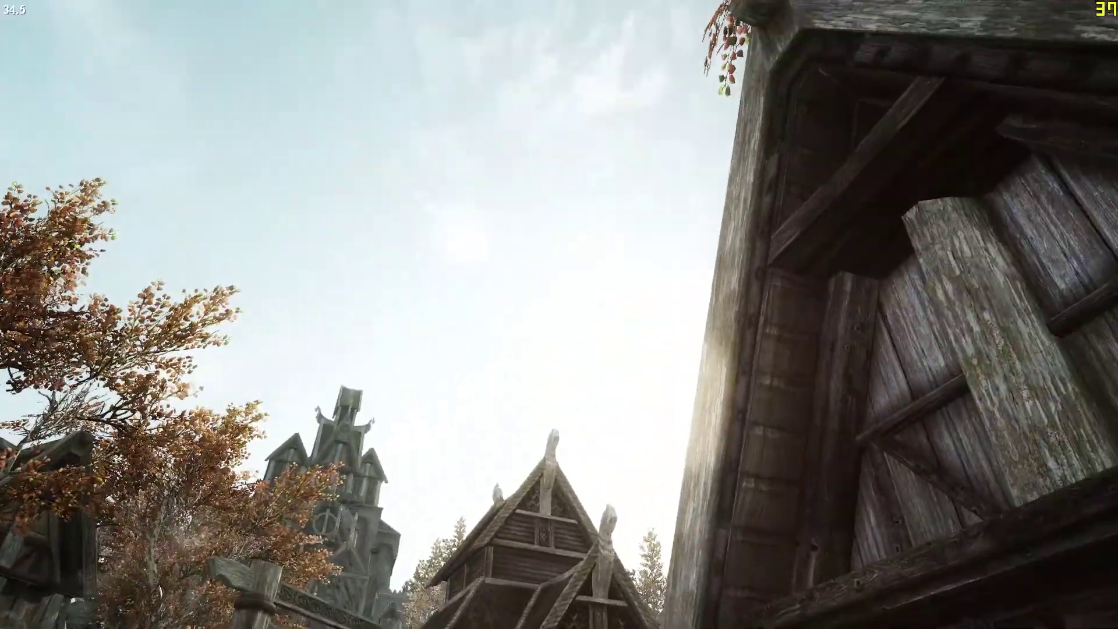
pyautogui.press('w')
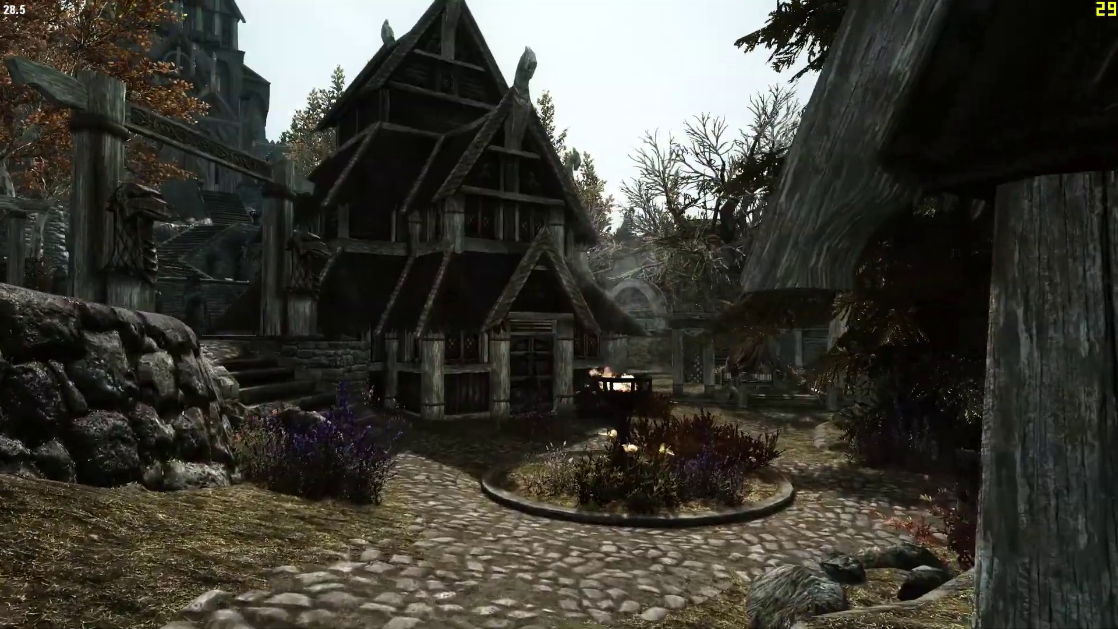
pyautogui.press('w')
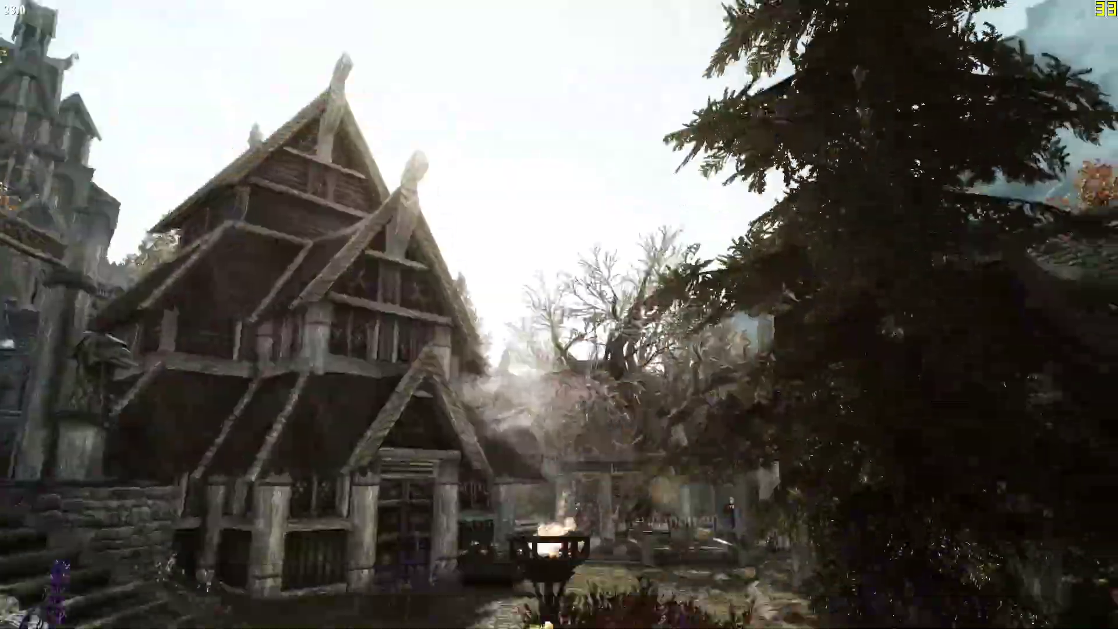
pyautogui.press('w')
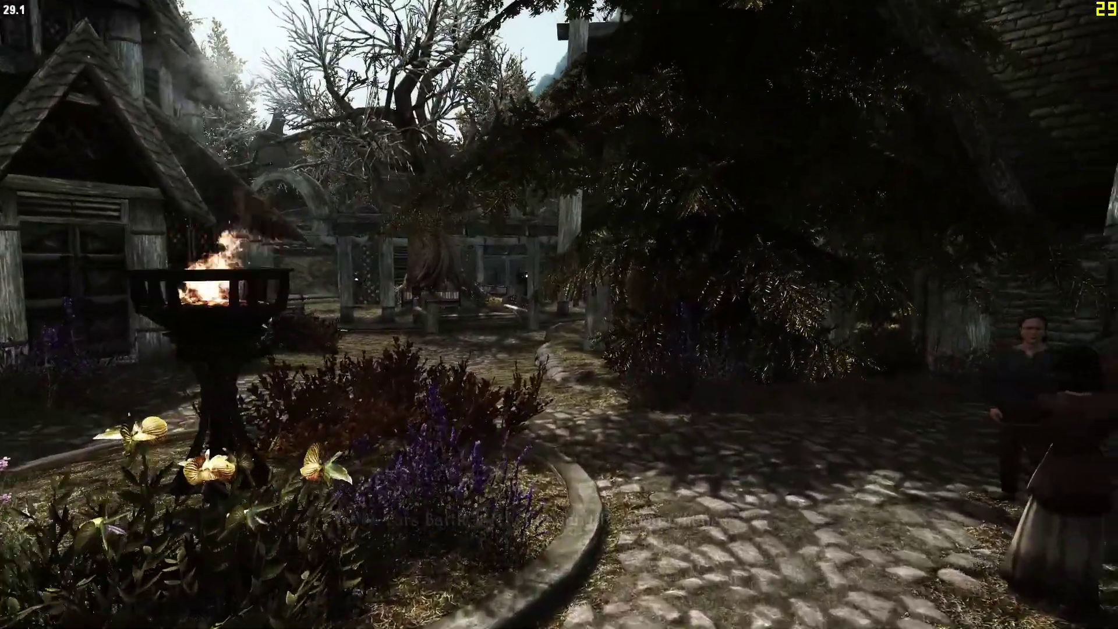
pyautogui.press('w')
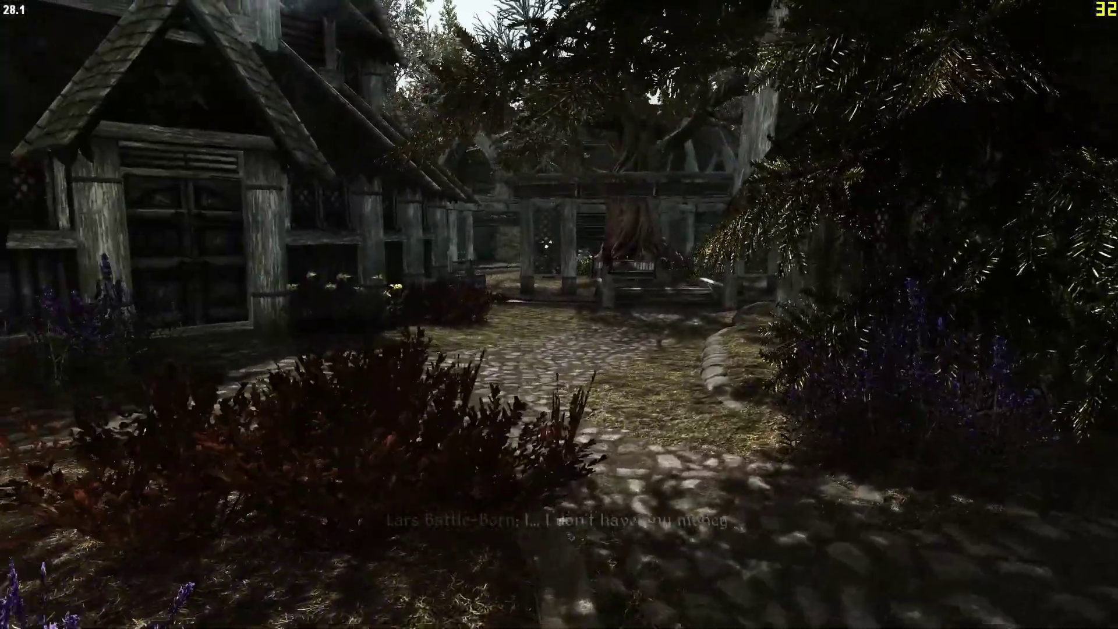
pyautogui.press('w')
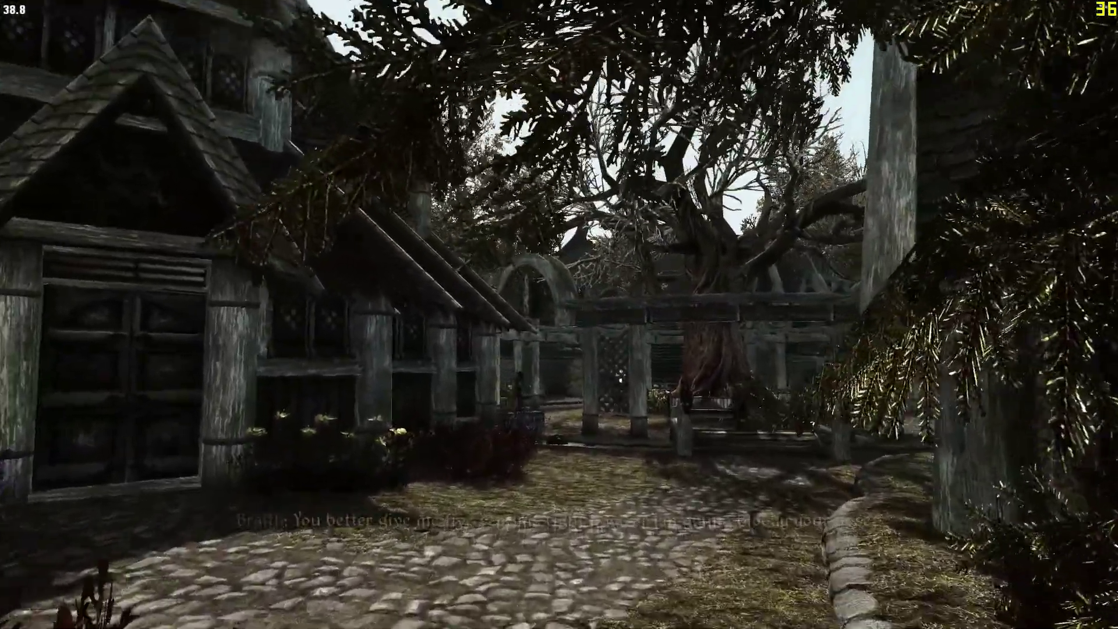
pyautogui.press('w')
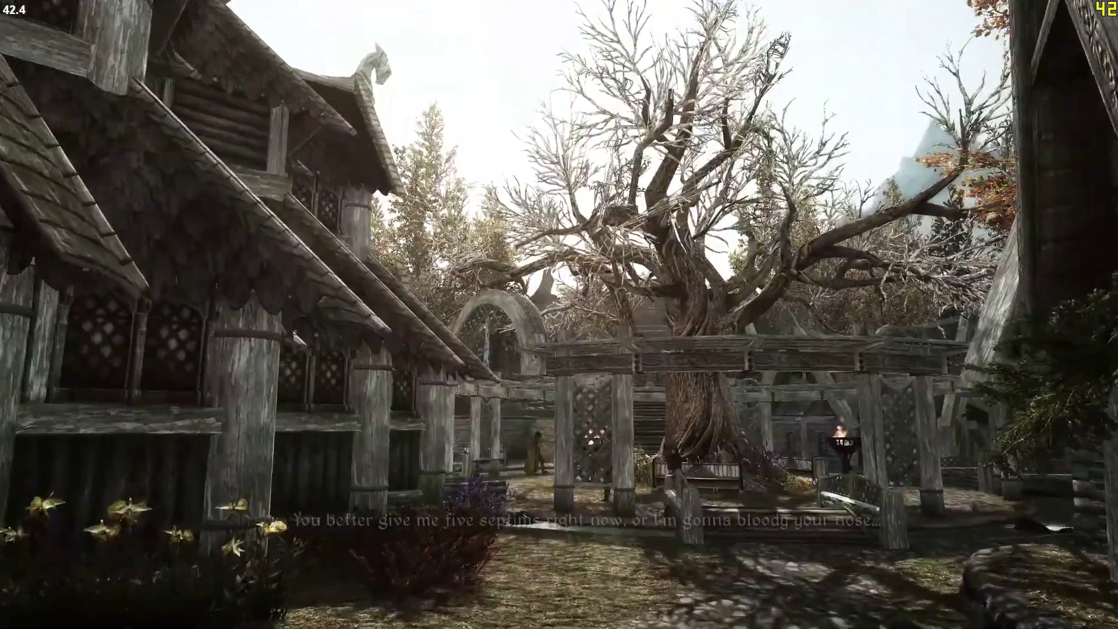
pyautogui.press('w')
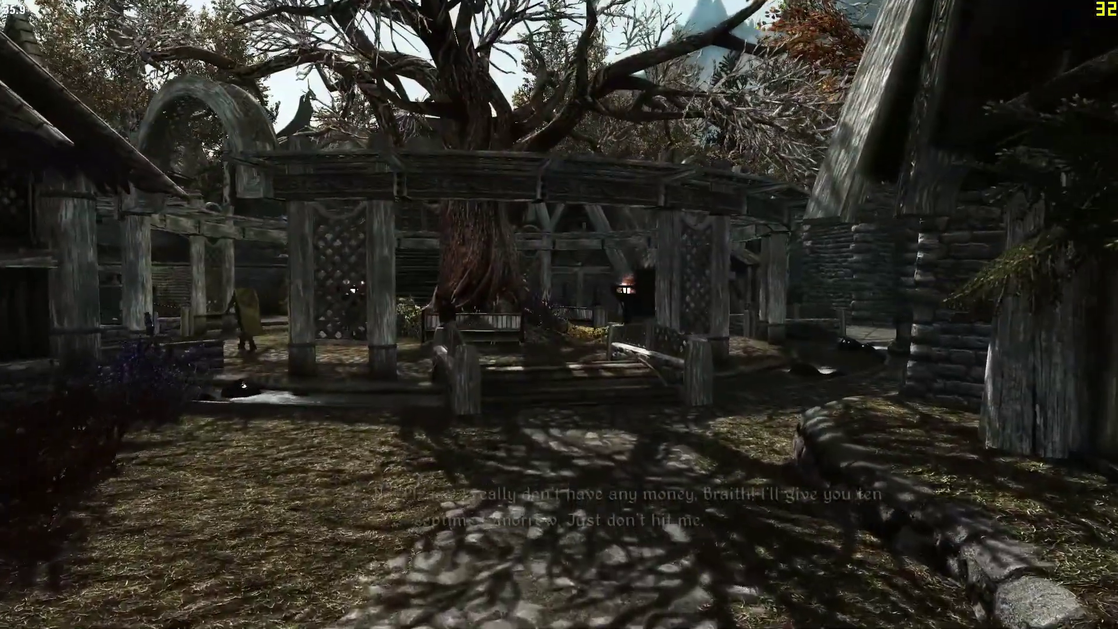